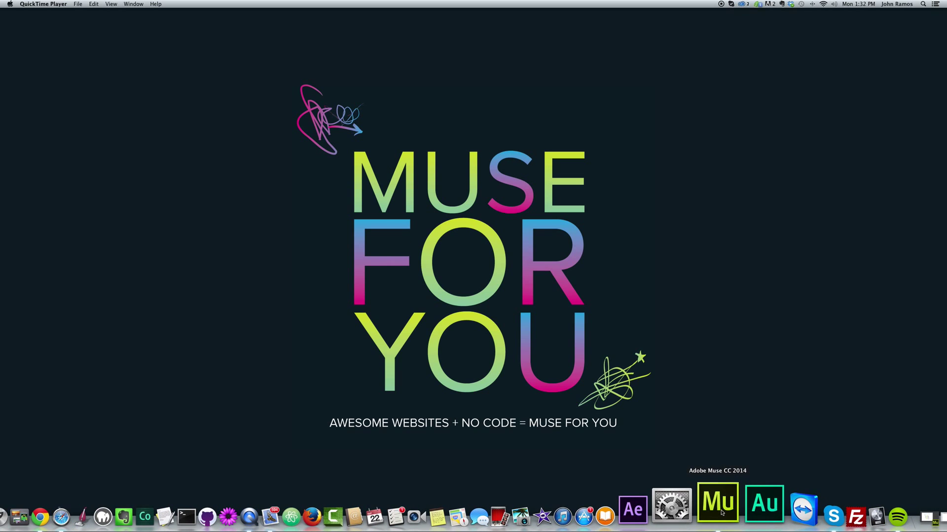
# Switch to Adobe Muse CC 2014 and reposition its window slightly on the desktop
pyautogui.click(725, 517)
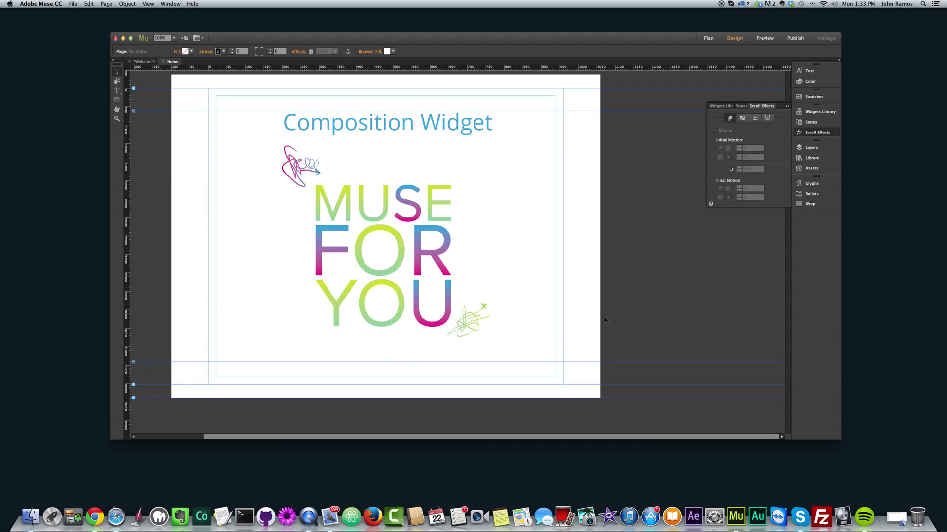
pyautogui.moveTo(560, 48); pyautogui.dragTo(512, 44)
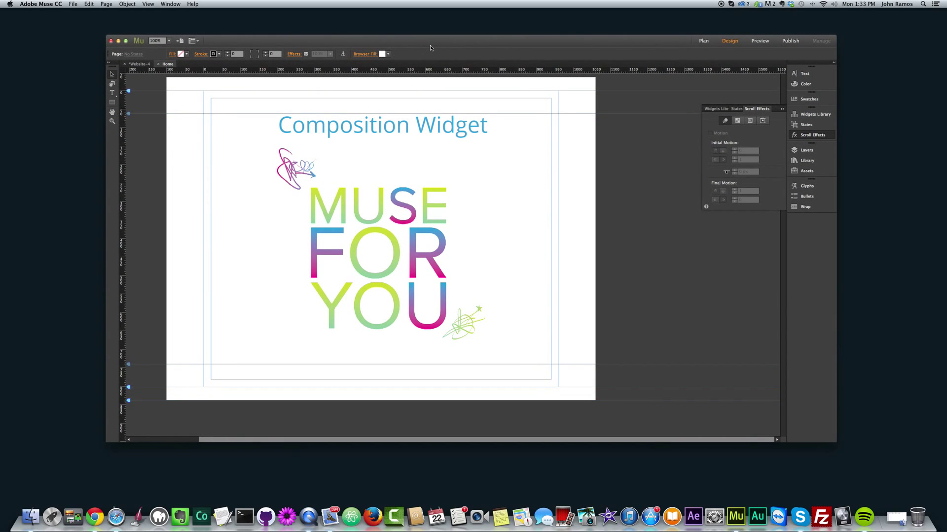
# Insert a blank Composition widget over the lower-right edge of the page and delete it
pyautogui.click(129, 4)
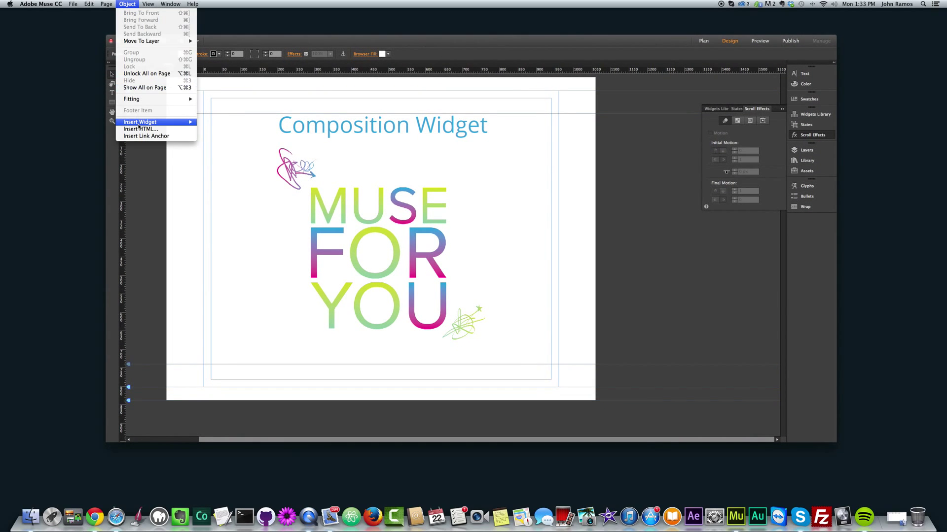
pyautogui.moveTo(139, 124)
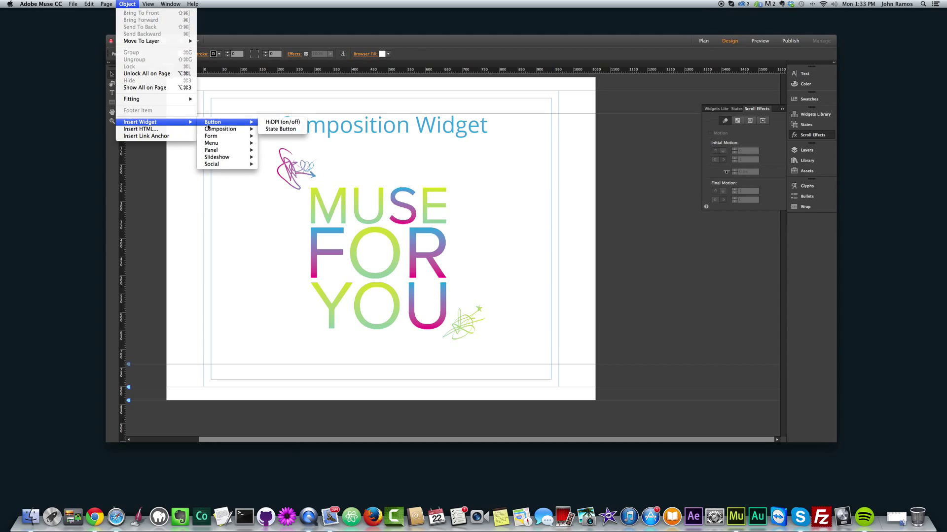
pyautogui.moveTo(205, 130)
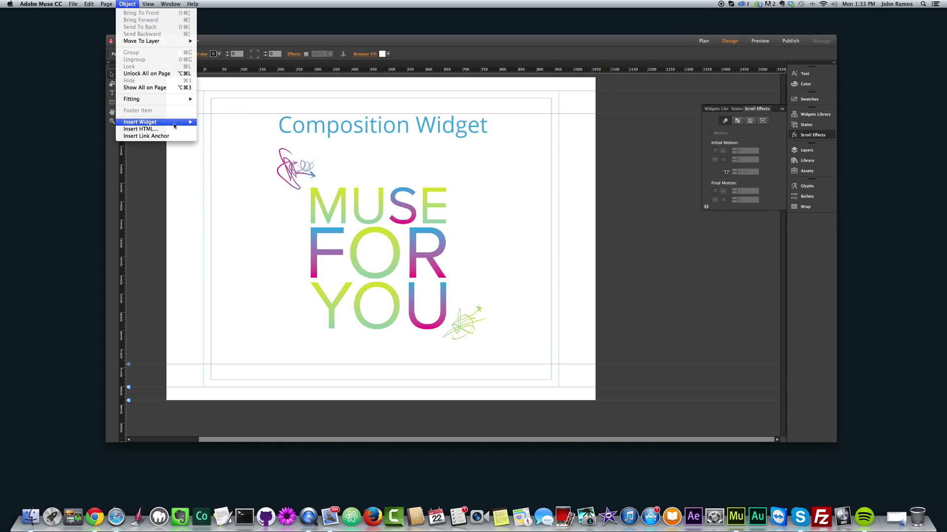
pyautogui.click(247, 2)
pyautogui.click(127, 4)
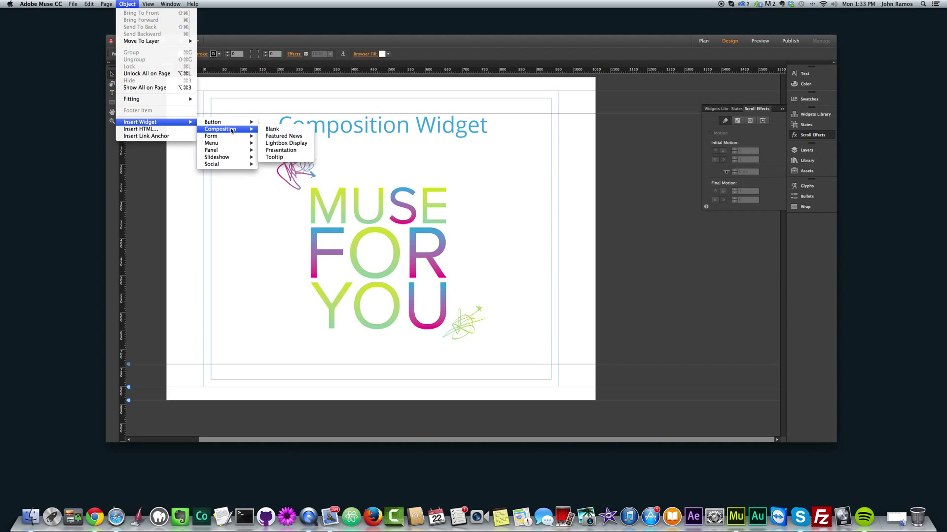
pyautogui.click(272, 129)
pyautogui.click(516, 299)
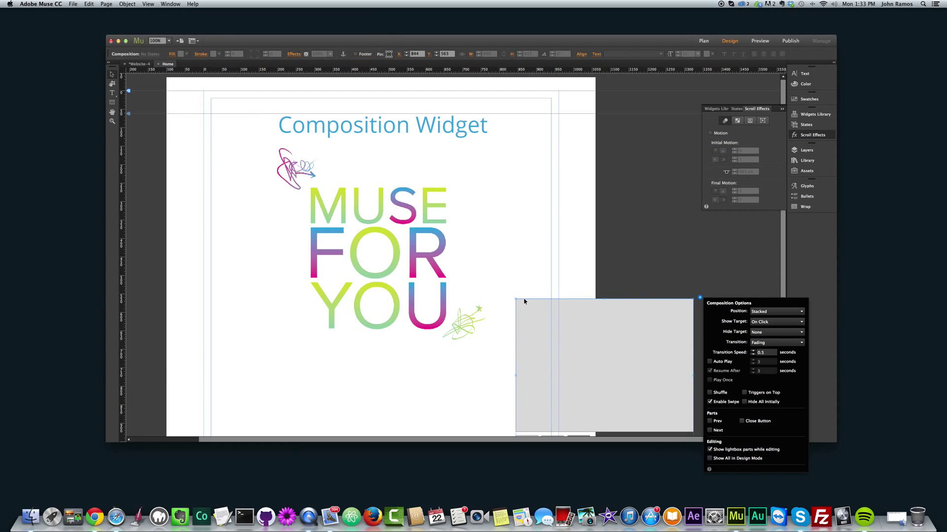
pyautogui.scroll(-3, 567, 308)
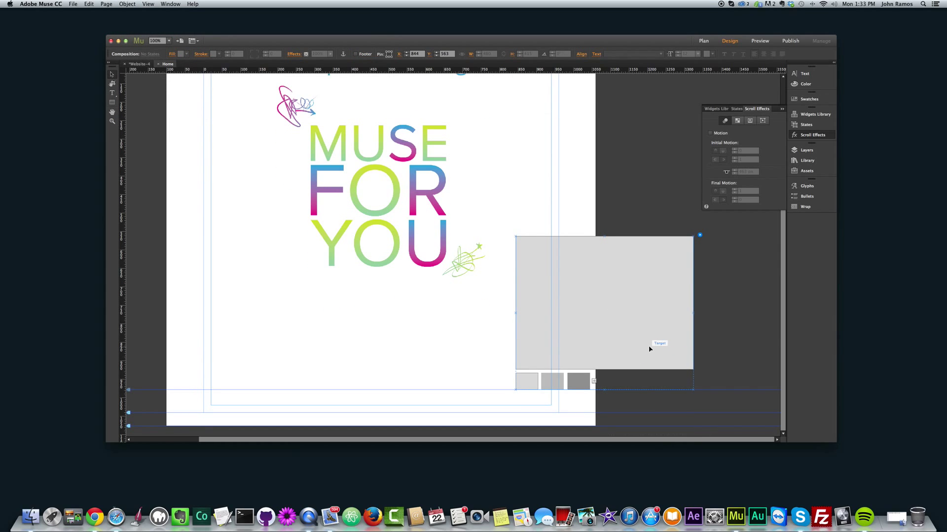
pyautogui.press('Delete')
pyautogui.scroll(3, 537, 232)
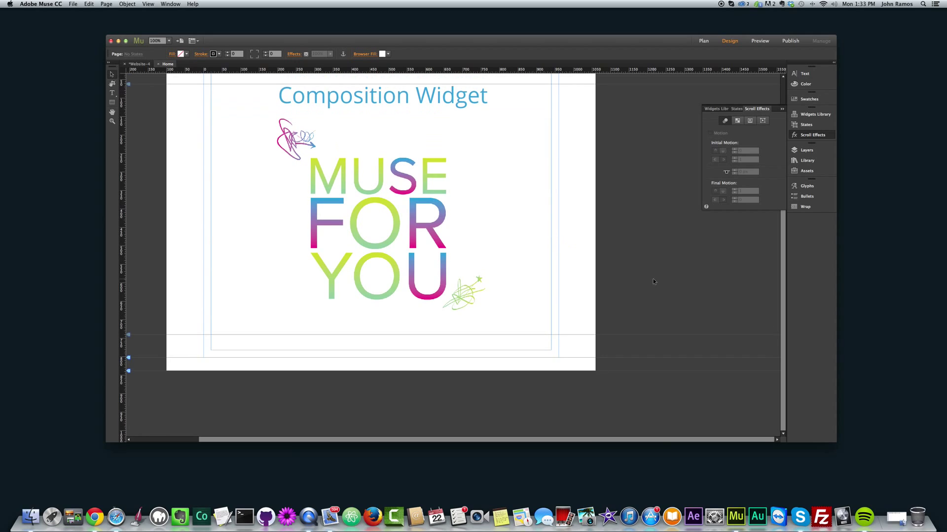
pyautogui.scroll(2, 652, 282)
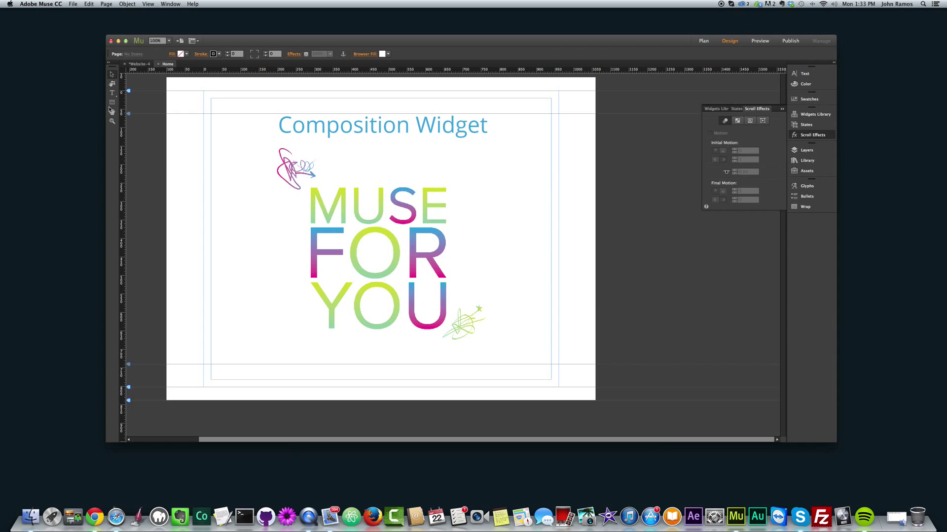
# Draw a rectangle about 920 × 440 px below the Muse For You logo, spanning the page margins
pyautogui.moveTo(213, 352); pyautogui.dragTo(534, 420)
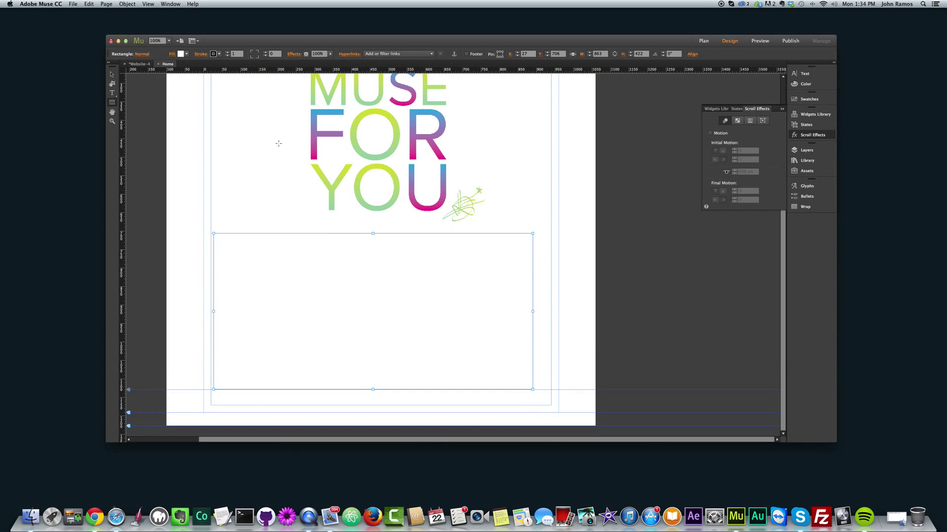
pyautogui.click(111, 74)
pyautogui.moveTo(380, 295); pyautogui.dragTo(377, 300)
pyautogui.moveTo(529, 321); pyautogui.dragTo(551, 321)
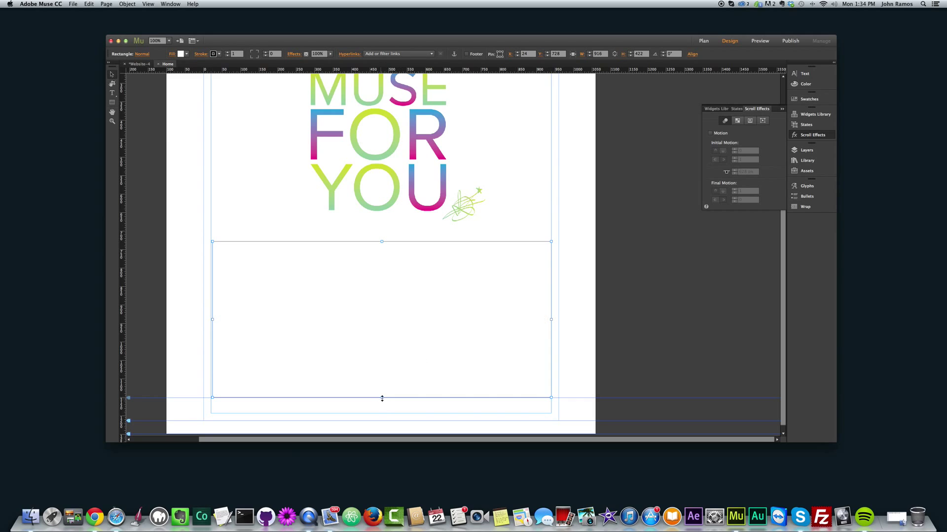
pyautogui.moveTo(382, 398); pyautogui.dragTo(382, 404)
pyautogui.click(212, 324)
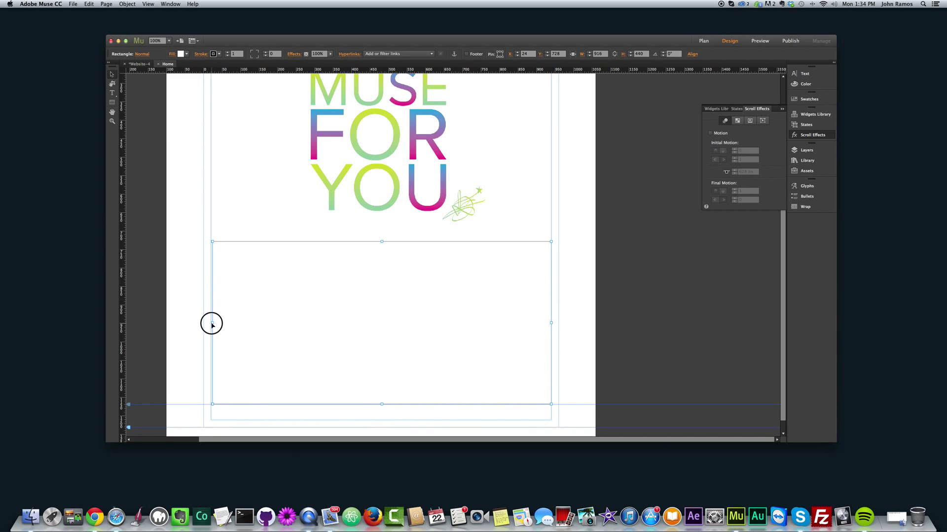
pyautogui.moveTo(212, 324); pyautogui.dragTo(211, 323)
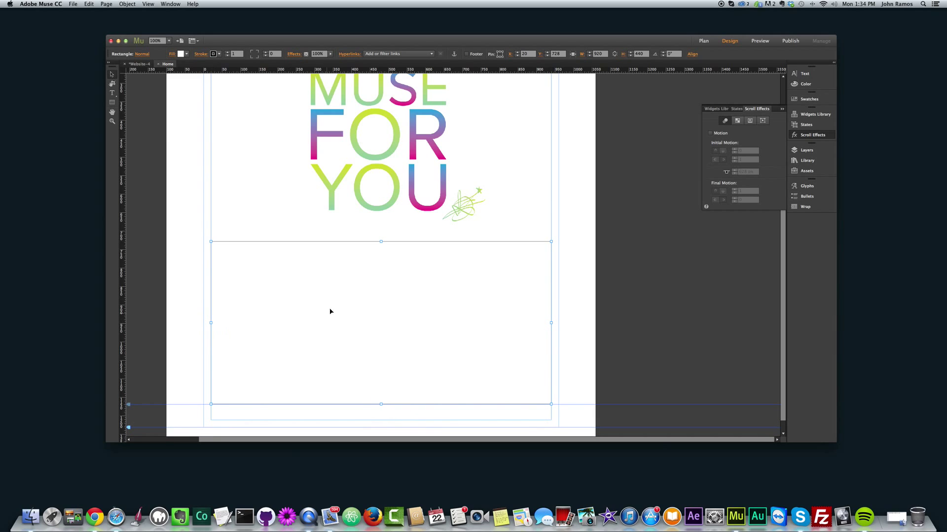
# Fill the rectangle with the image png_tree_ab_by_paradise234-d5gy7ul.png from the Composition Widget folder
pyautogui.click(180, 53)
pyautogui.click(209, 118)
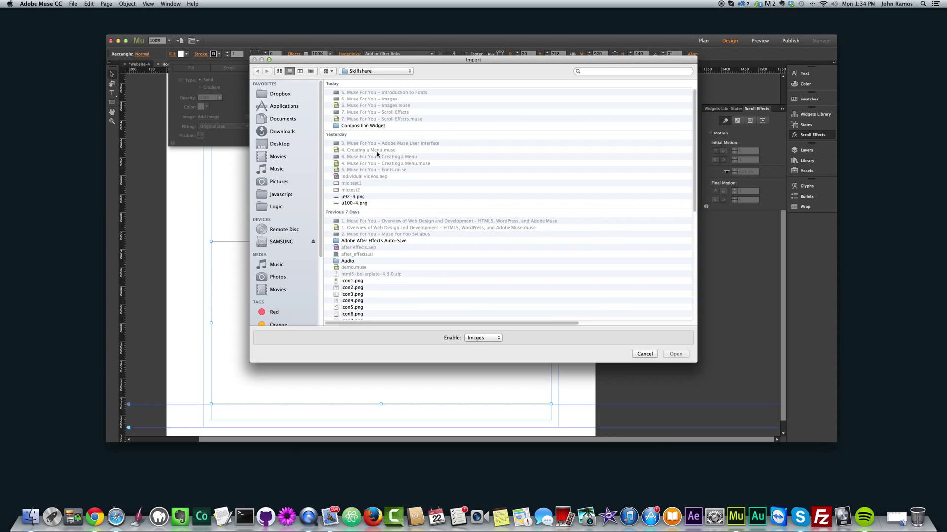
pyautogui.doubleClick(365, 126)
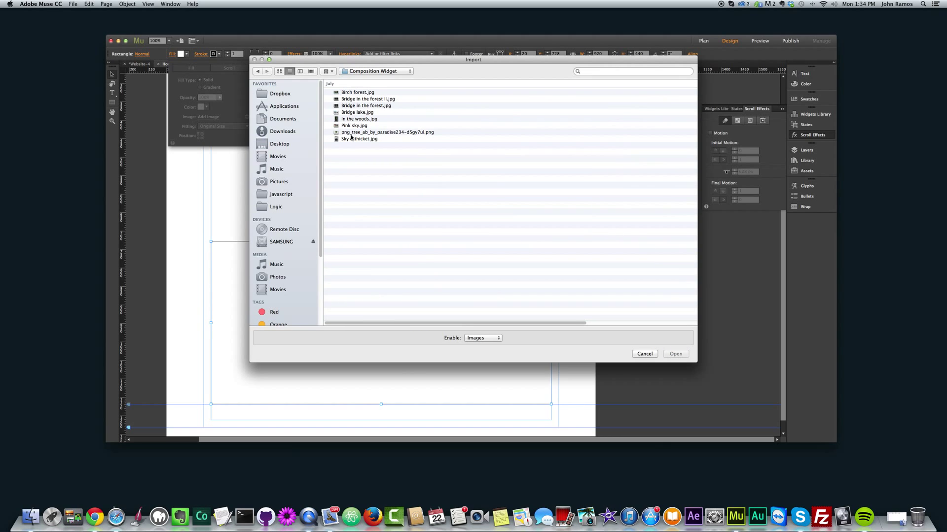
pyautogui.doubleClick(359, 132)
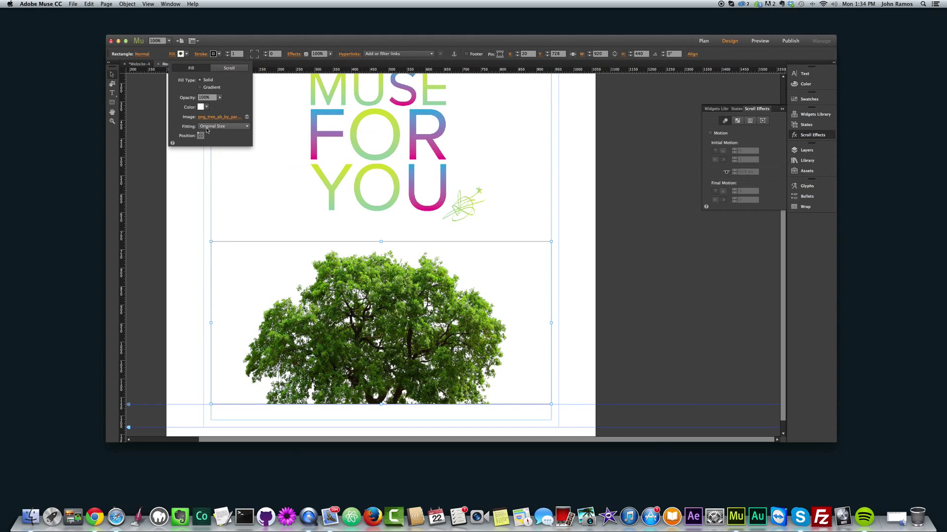
# Set the tree image's fitting to Scale To Fit and centre it in the rectangle
pyautogui.click(219, 127)
pyautogui.click(219, 136)
pyautogui.click(220, 127)
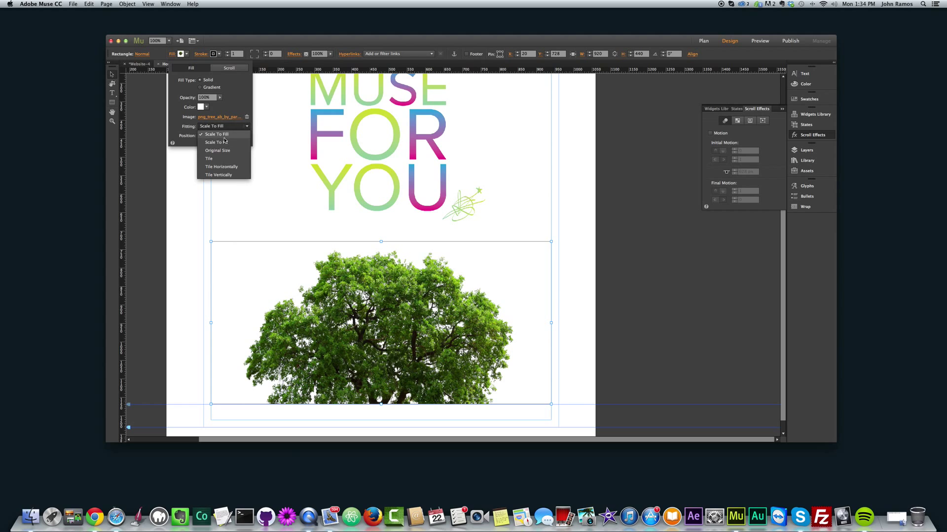
pyautogui.click(220, 145)
pyautogui.click(200, 135)
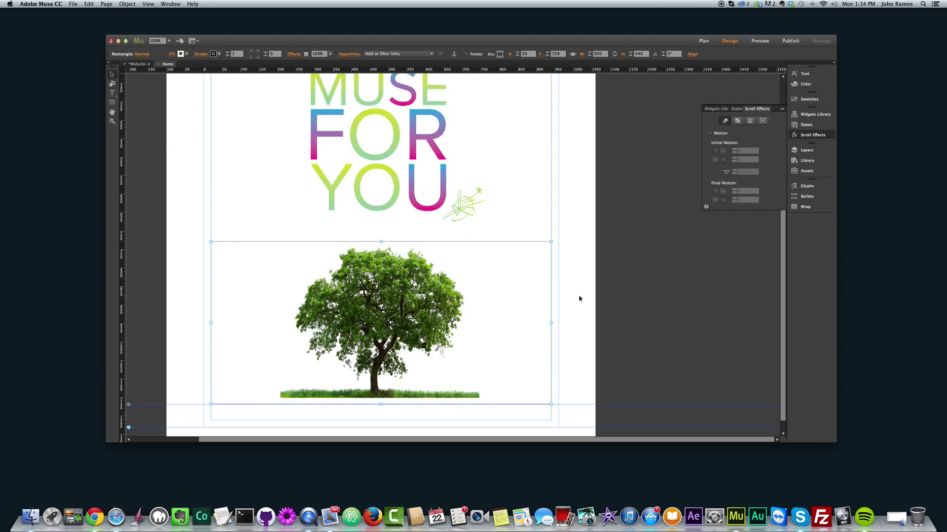
# Extend the tree rectangle downward to a height of about 676 px
pyautogui.scroll(-1, 387, 374)
pyautogui.moveTo(380, 392)
pyautogui.mouseDown()
pyautogui.moveTo(383, 427)
pyautogui.moveTo(391, 376)
pyautogui.moveTo(380, 414)
pyautogui.moveTo(389, 394)
pyautogui.moveTo(381, 400)
pyautogui.mouseUp()
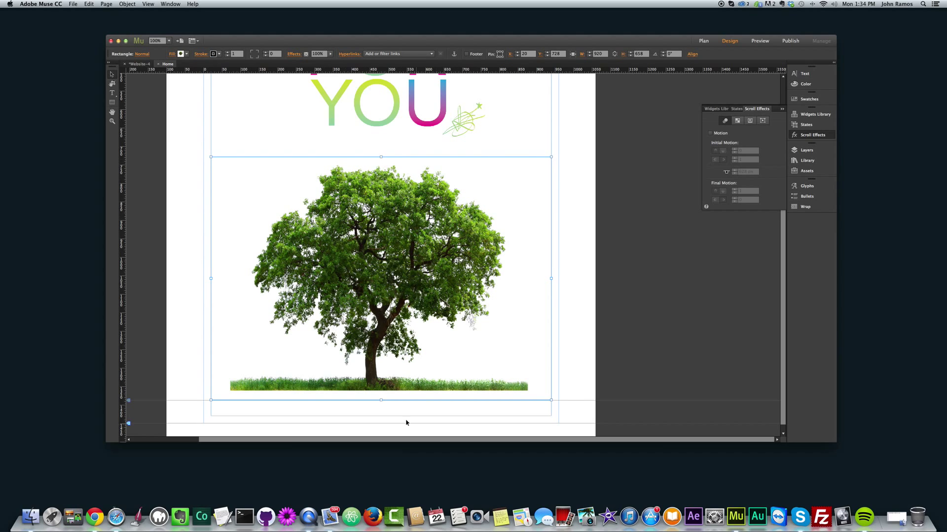
pyautogui.moveTo(381, 401); pyautogui.dragTo(380, 408)
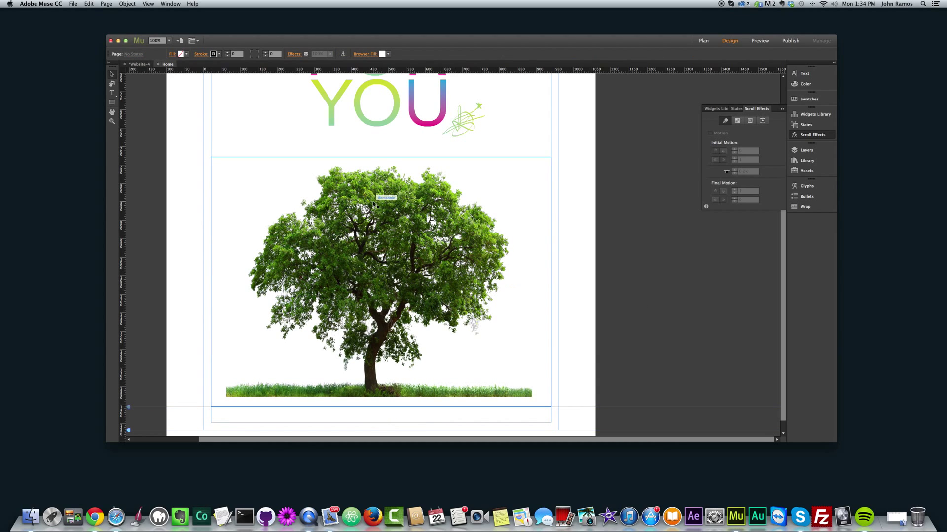
# Remove the tree rectangle's stroke and move it down slightly to about Y 748 px, keeping it centred between the margins
pyautogui.click(218, 55)
pyautogui.click(300, 64)
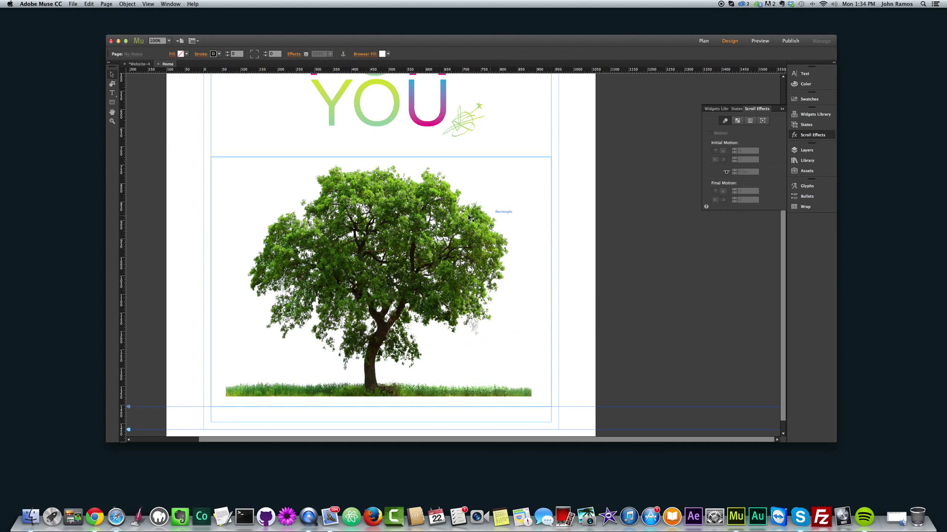
pyautogui.click(416, 260)
pyautogui.moveTo(417, 260); pyautogui.dragTo(449, 257)
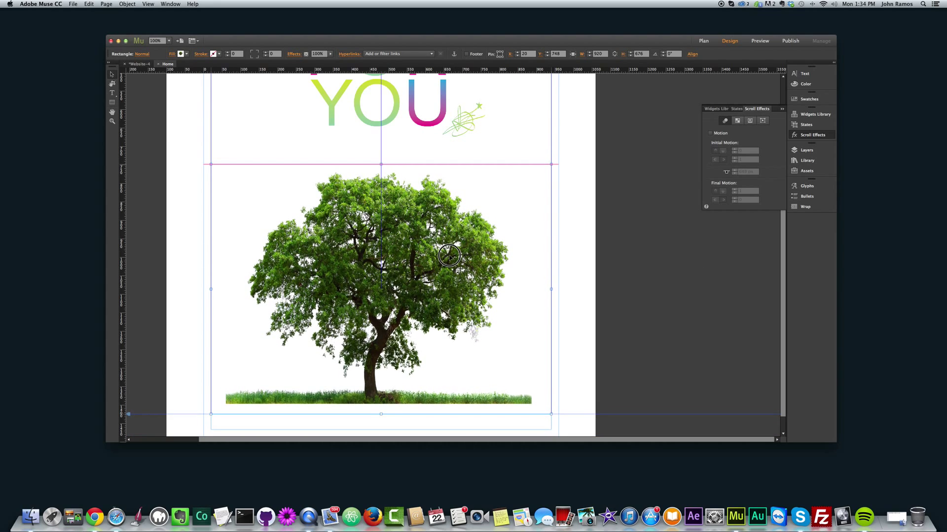
pyautogui.click(737, 277)
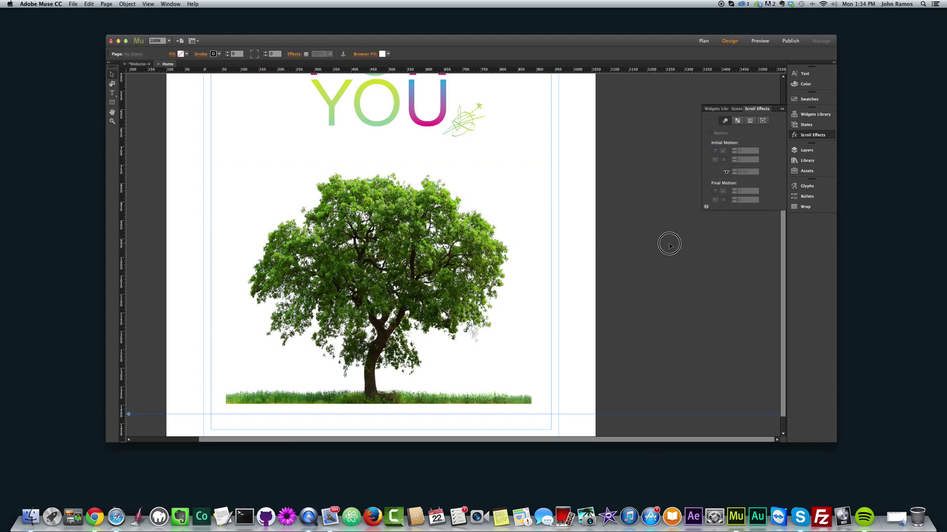
# Insert a blank Composition widget and position it over the tree's canopy
pyautogui.click(130, 4)
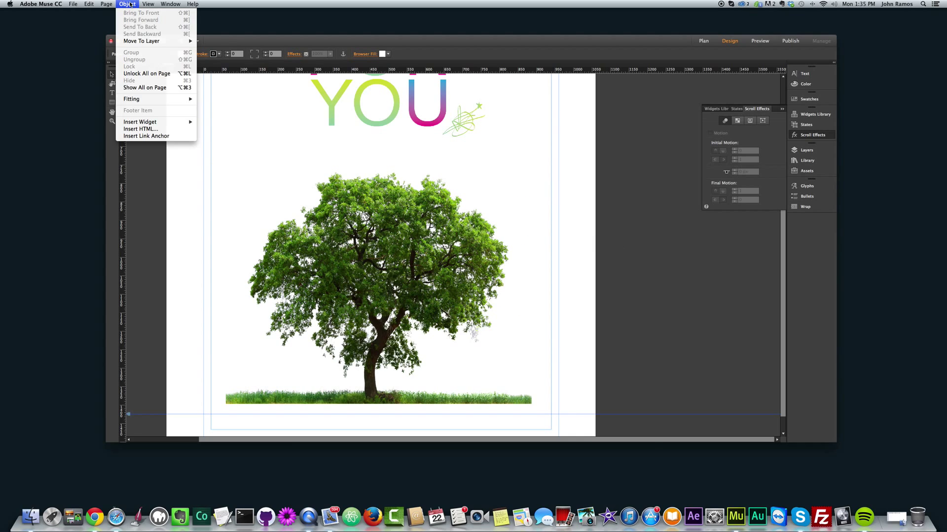
pyautogui.moveTo(144, 122)
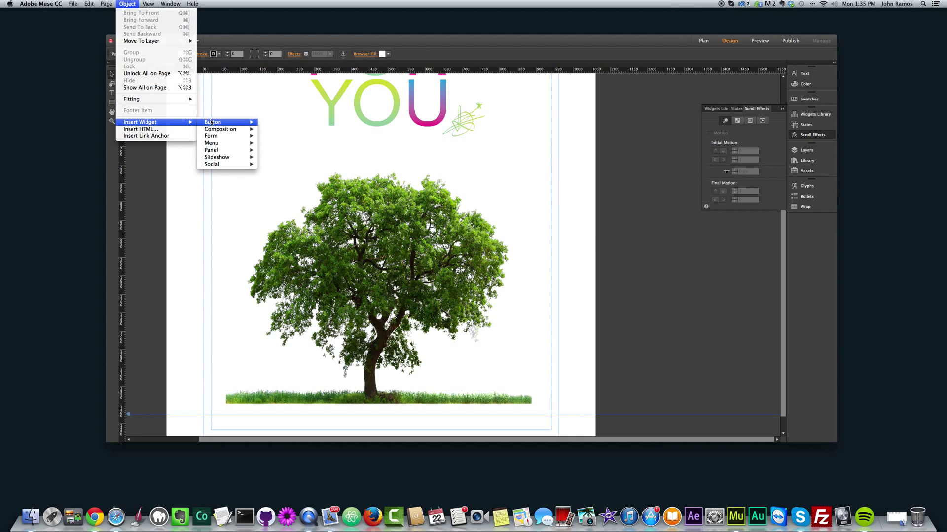
pyautogui.moveTo(214, 131)
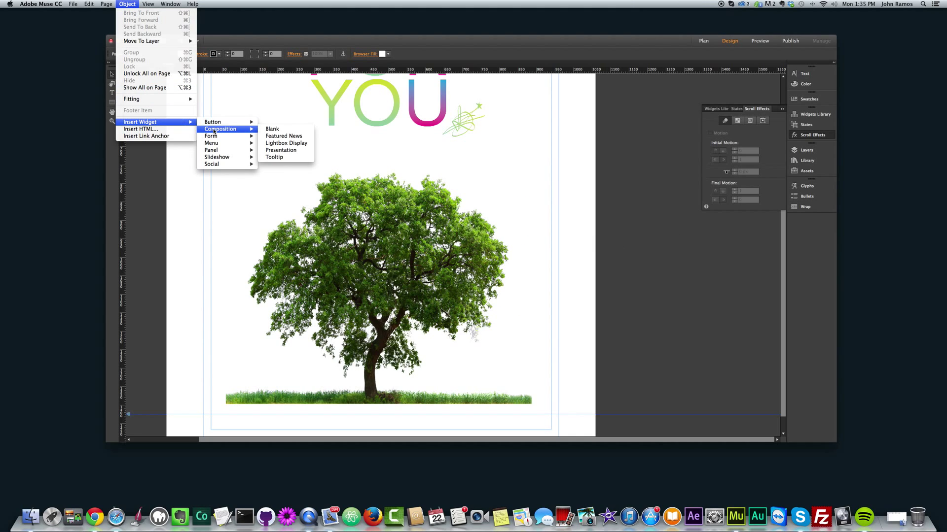
pyautogui.click(271, 130)
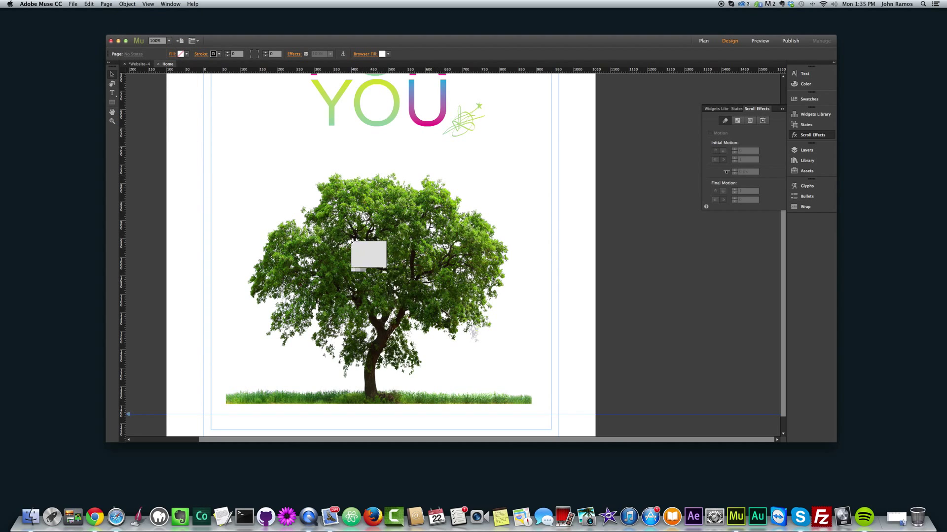
pyautogui.click(430, 292)
pyautogui.moveTo(430, 292); pyautogui.dragTo(375, 270)
# Compare the targets that the widget's three triggers show, nudging the first trigger slightly left
pyautogui.click(371, 356)
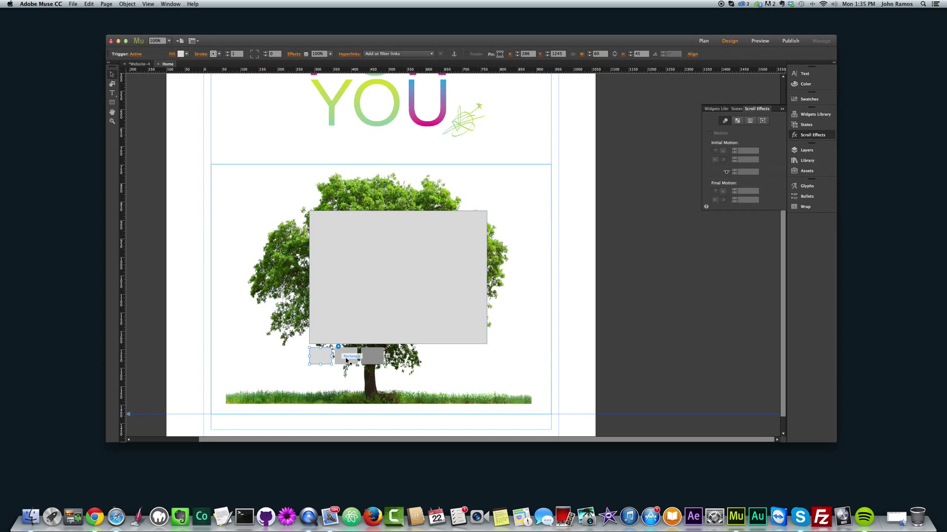
pyautogui.click(323, 355)
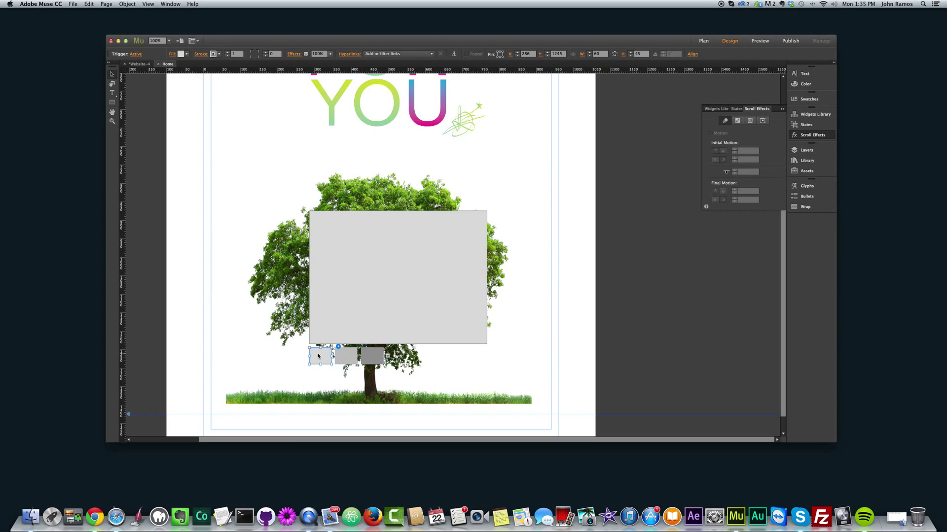
pyautogui.click(375, 355)
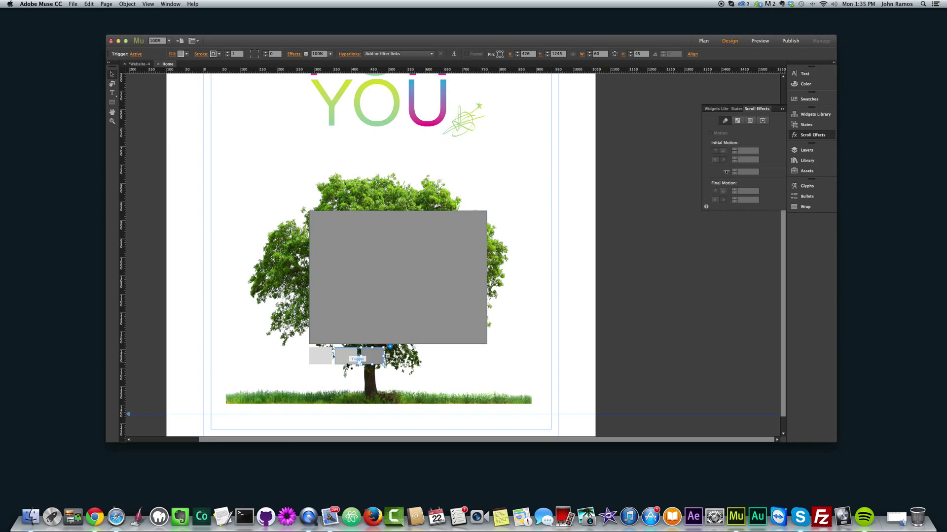
pyautogui.click(323, 359)
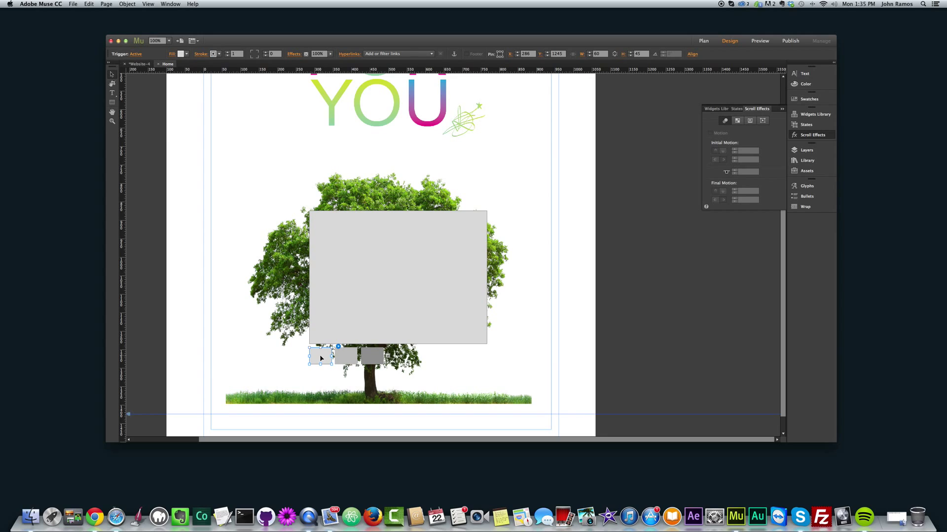
pyautogui.moveTo(320, 359)
pyautogui.mouseDown()
pyautogui.moveTo(265, 264)
pyautogui.moveTo(282, 321)
pyautogui.moveTo(321, 356)
pyautogui.mouseUp()
pyautogui.click(372, 354)
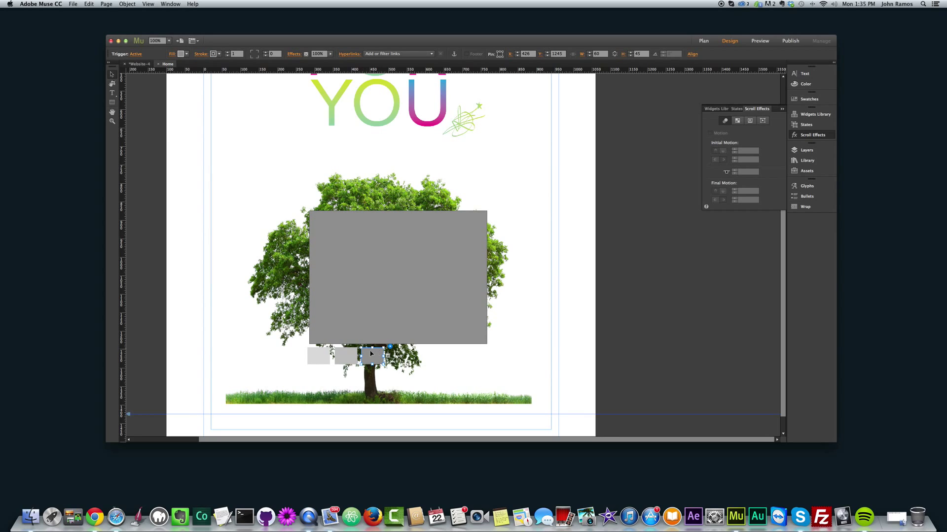
pyautogui.click(344, 356)
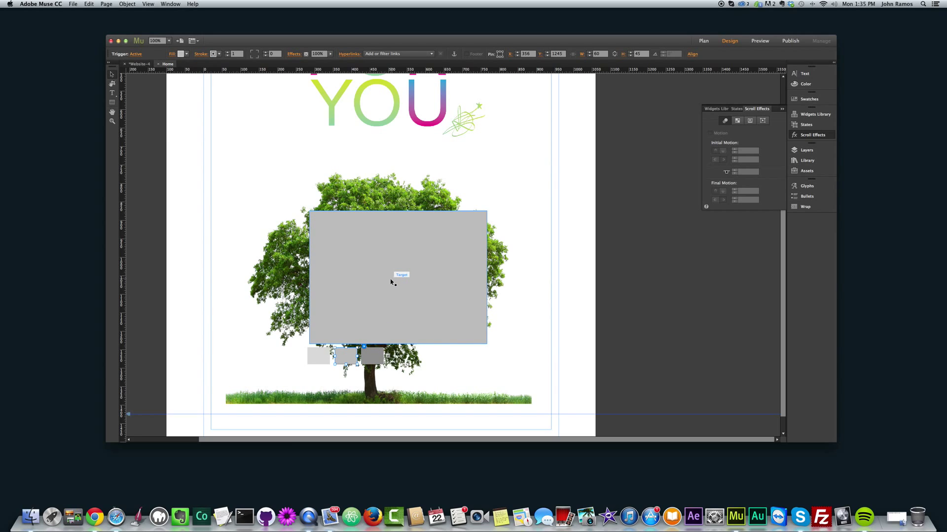
pyautogui.click(375, 358)
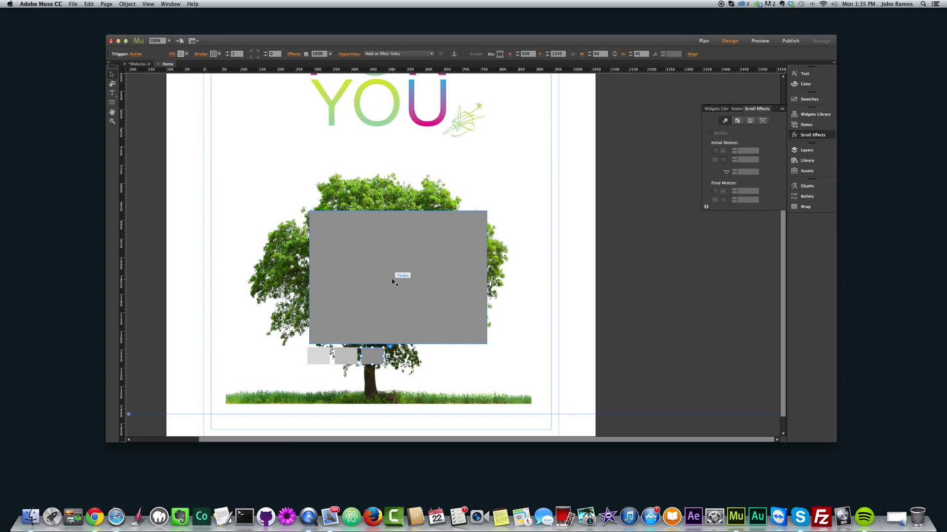
# Add two more triggers to the Composition widget so that the row holds five triggers
pyautogui.click(318, 356)
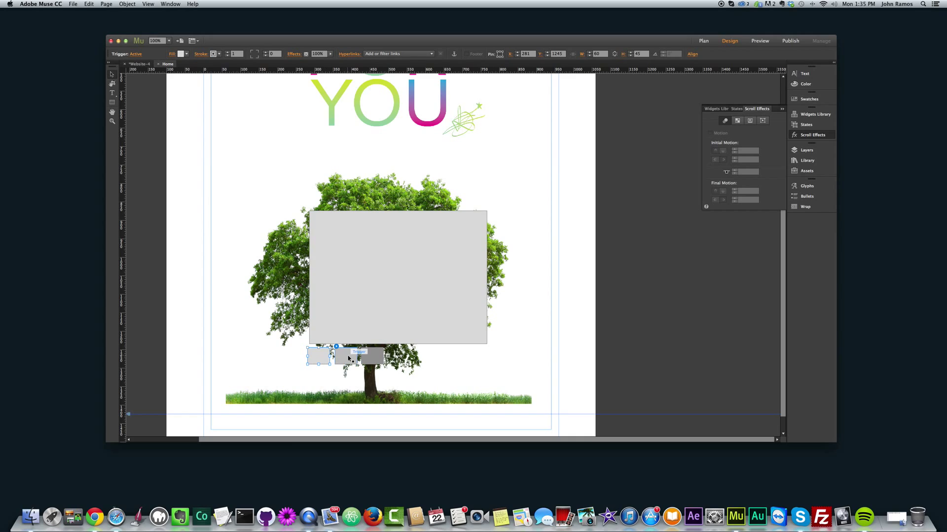
pyautogui.click(368, 358)
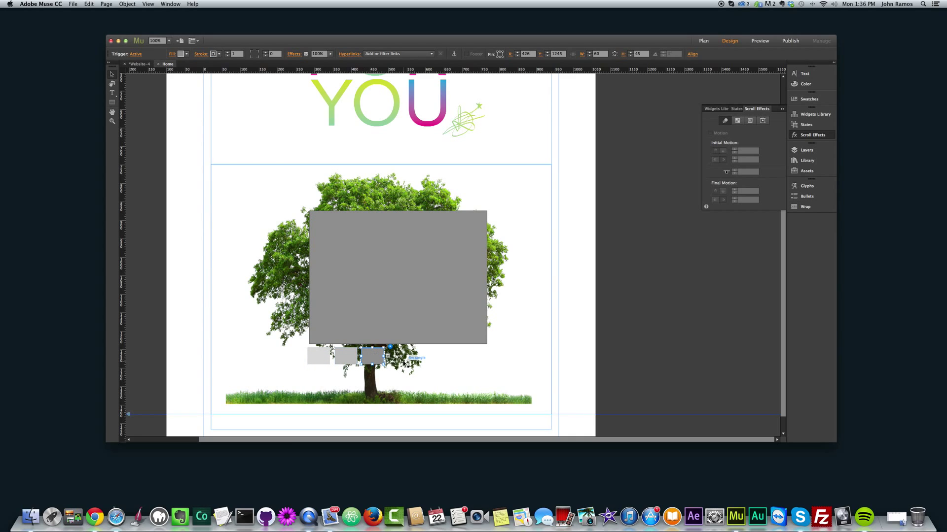
pyautogui.click(389, 347)
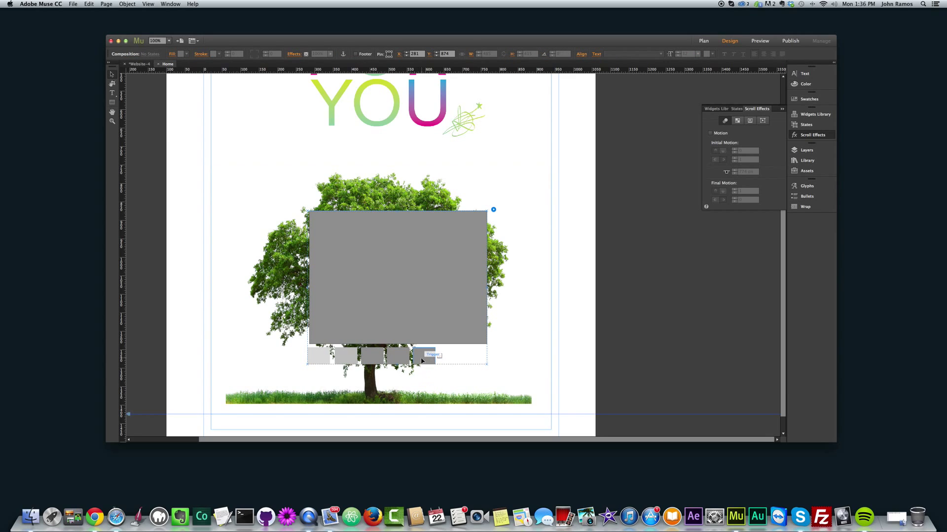
pyautogui.click(430, 359)
pyautogui.moveTo(420, 355)
# Shrink the widget's target to about 343 × 257 px and move it to the middle of the tree's canopy
pyautogui.moveTo(375, 291); pyautogui.dragTo(374, 288)
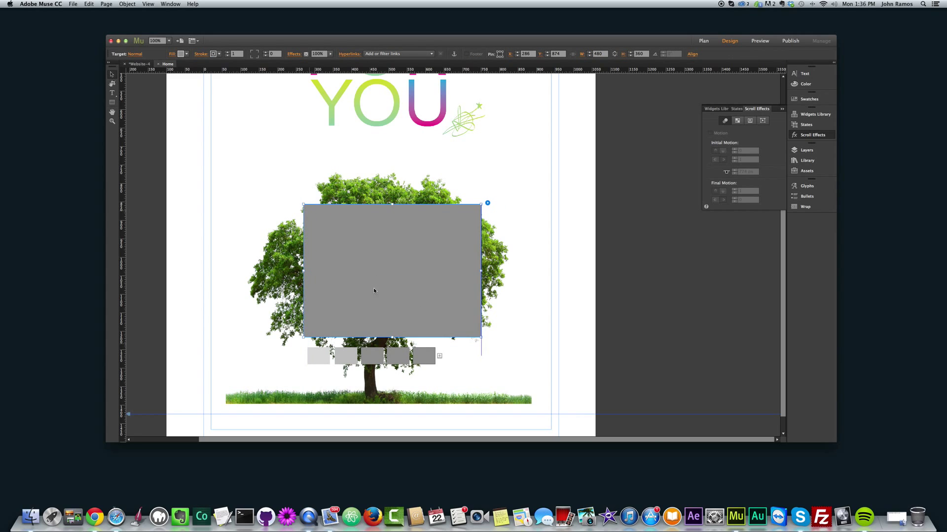
pyautogui.moveTo(472, 329); pyautogui.dragTo(436, 293)
pyautogui.press('super+z')
pyautogui.moveTo(481, 337); pyautogui.dragTo(431, 294)
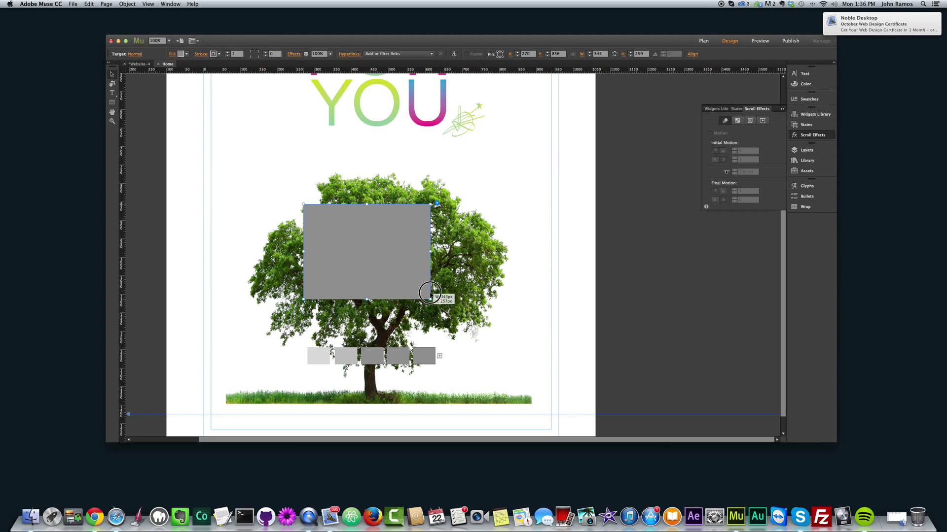
pyautogui.moveTo(357, 243); pyautogui.dragTo(378, 266)
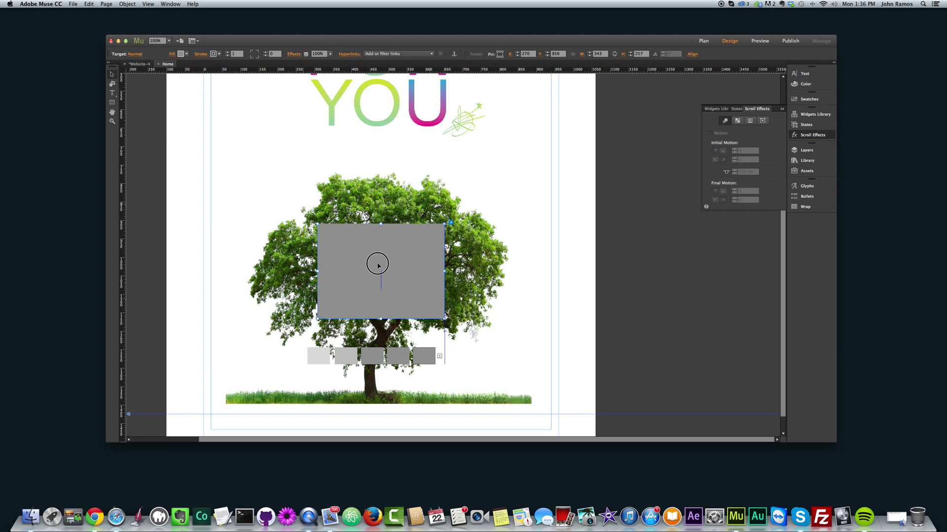
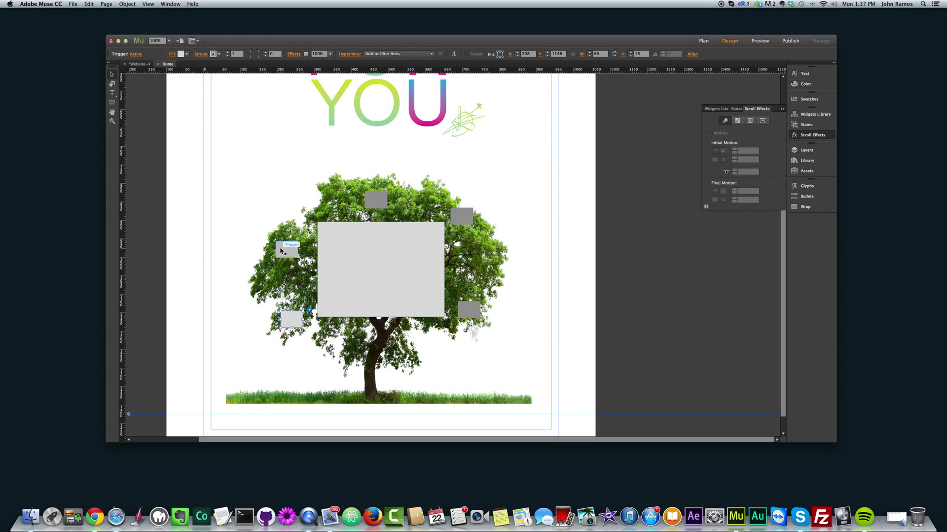
# Fill the target belonging to the upper-right trigger with purple
pyautogui.click(286, 249)
pyautogui.click(374, 196)
pyautogui.click(451, 218)
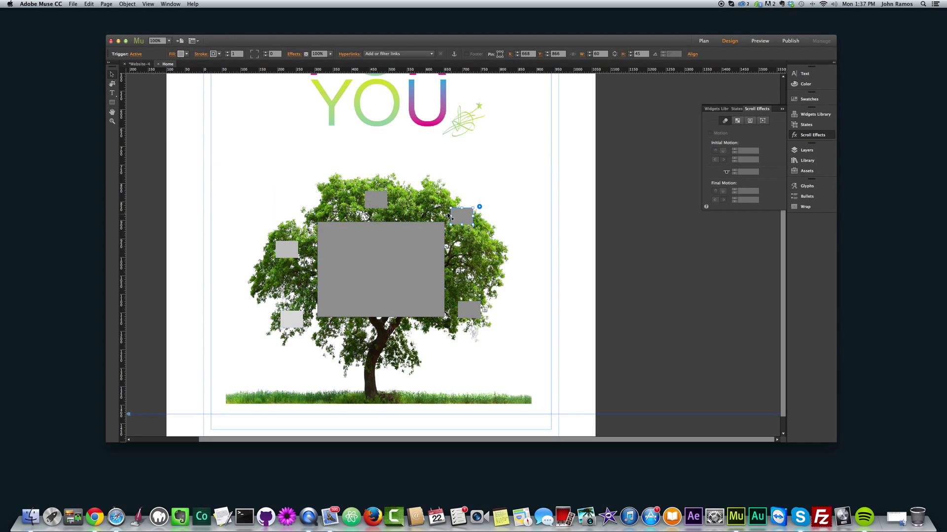
pyautogui.click(418, 228)
pyautogui.click(181, 53)
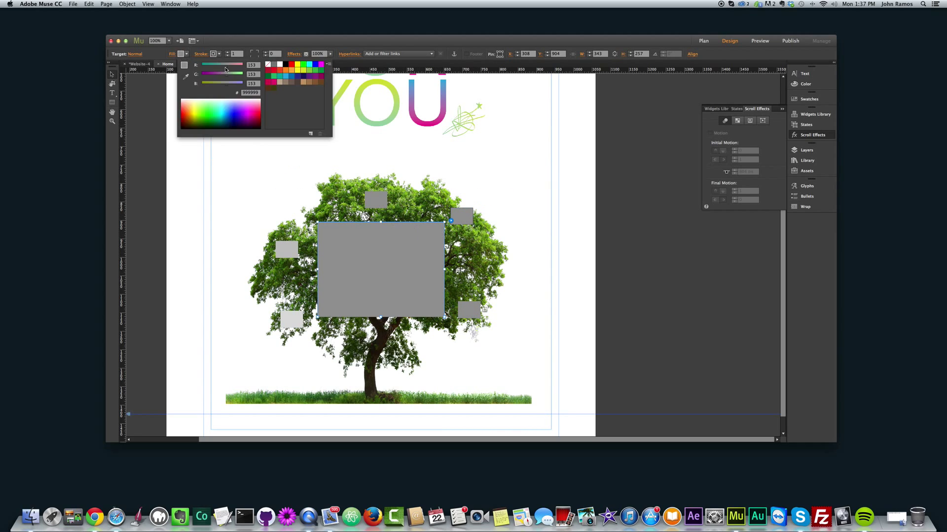
pyautogui.click(309, 76)
pyautogui.click(222, 205)
pyautogui.click(375, 256)
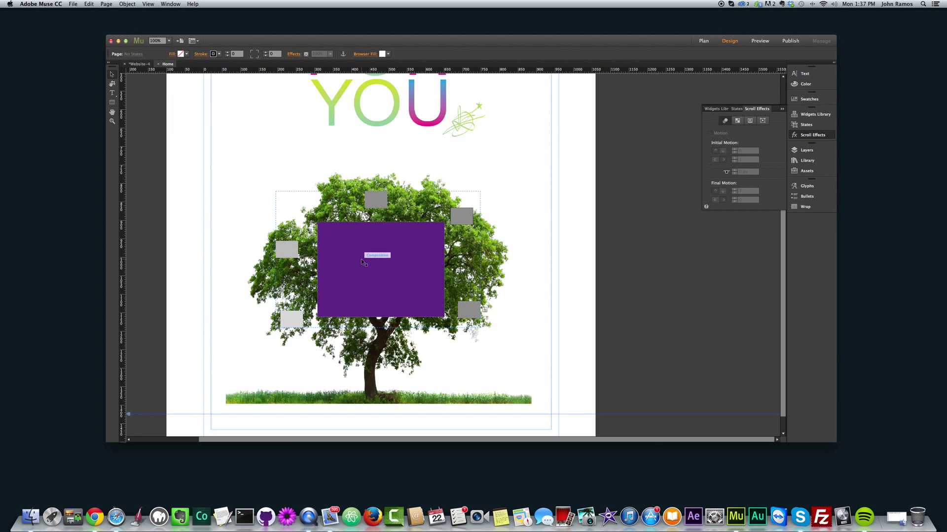
# Fill the lower-right trigger's active state with orange F7931E
pyautogui.click(462, 217)
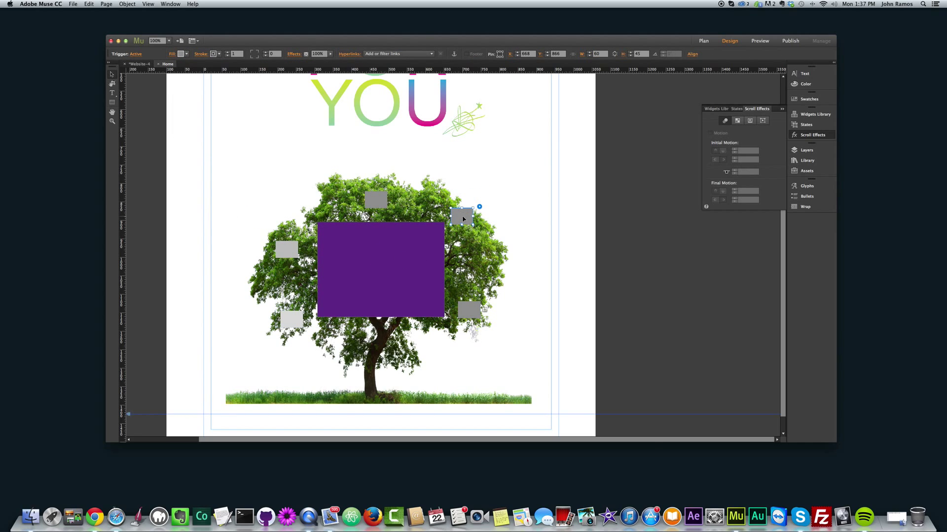
pyautogui.click(379, 200)
pyautogui.click(469, 310)
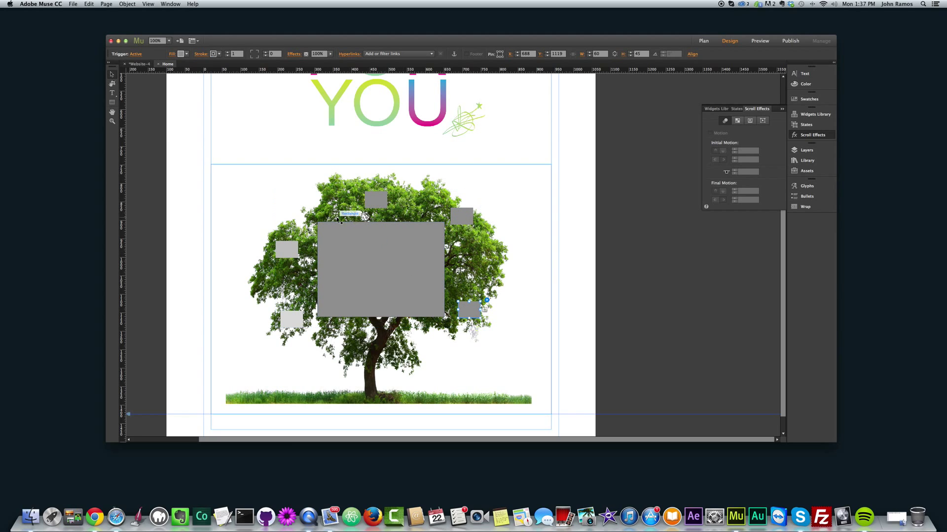
pyautogui.click(188, 55)
pyautogui.click(285, 70)
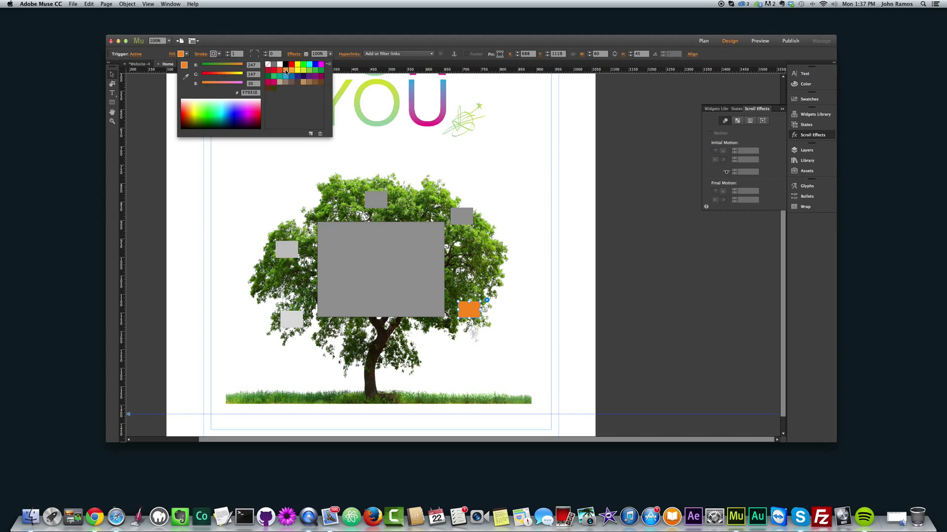
pyautogui.click(539, 318)
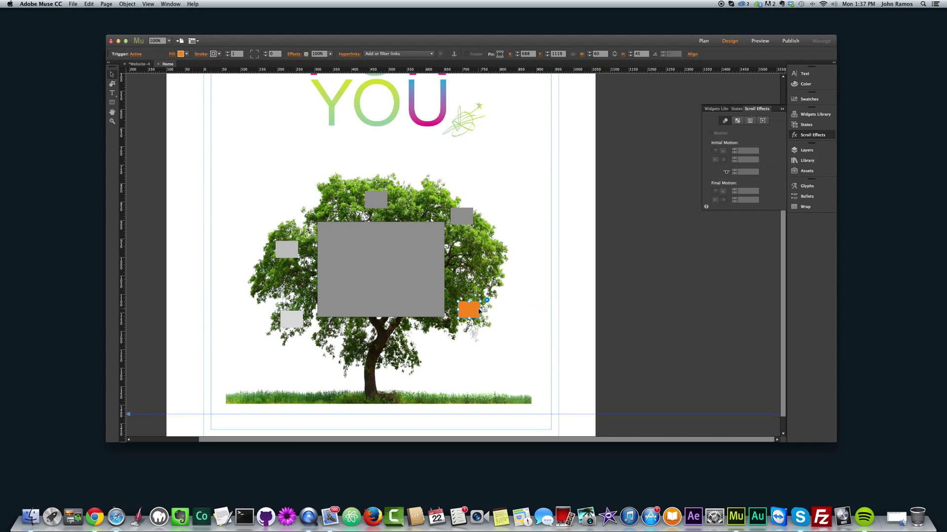
# Fill the target belonging to the lower-right trigger with the same orange as its trigger
pyautogui.click(401, 275)
pyautogui.click(189, 54)
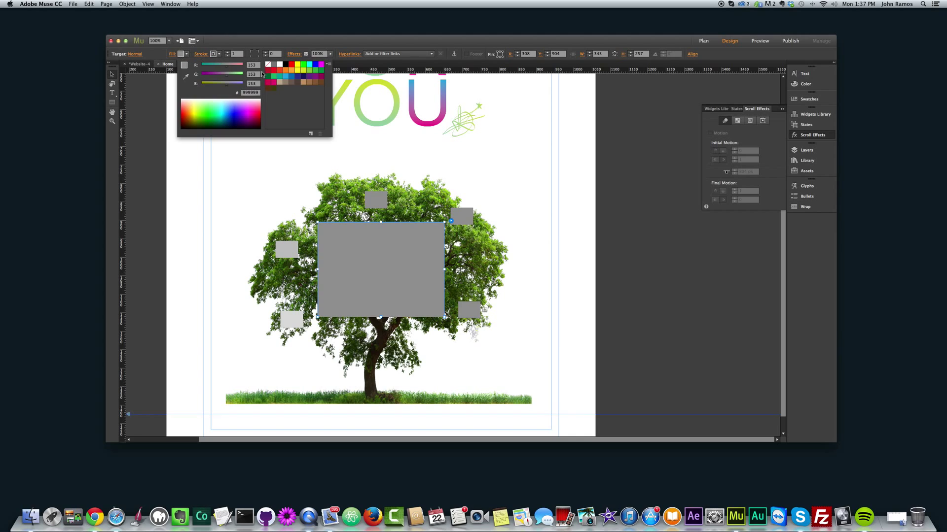
pyautogui.click(285, 70)
pyautogui.click(463, 307)
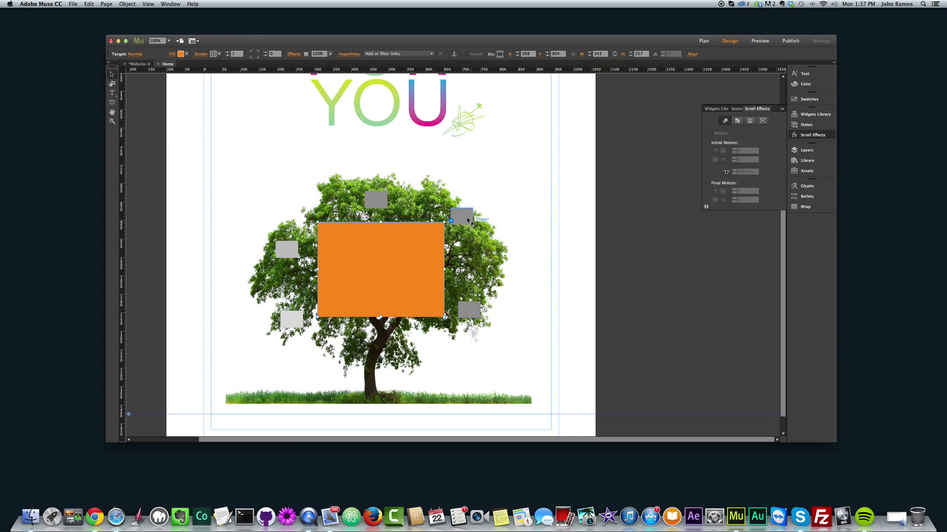
# Fill the target belonging to the trigger at the top of the canopy with light blue
pyautogui.click(373, 196)
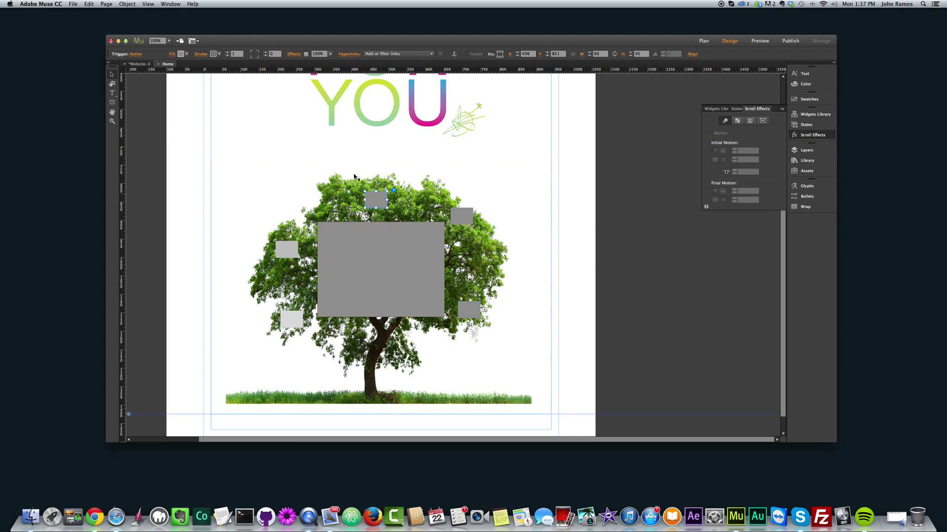
pyautogui.click(186, 54)
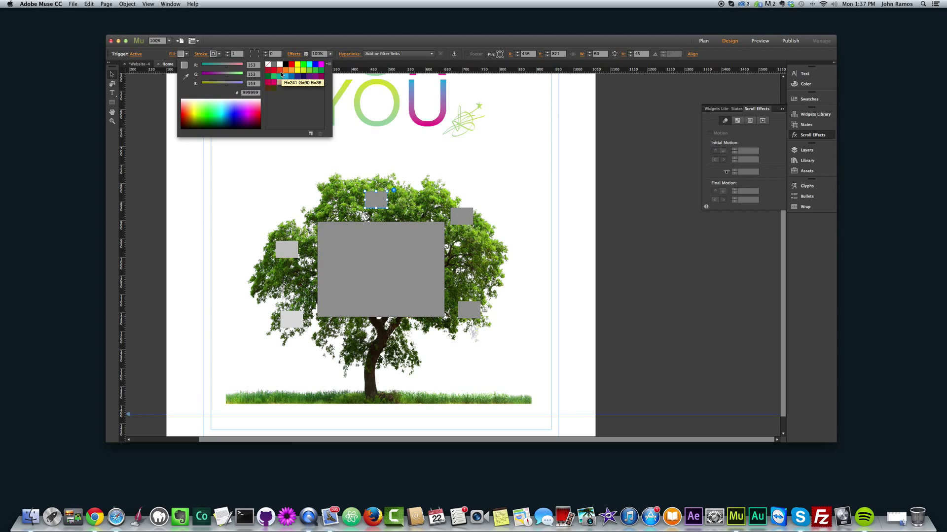
pyautogui.click(395, 298)
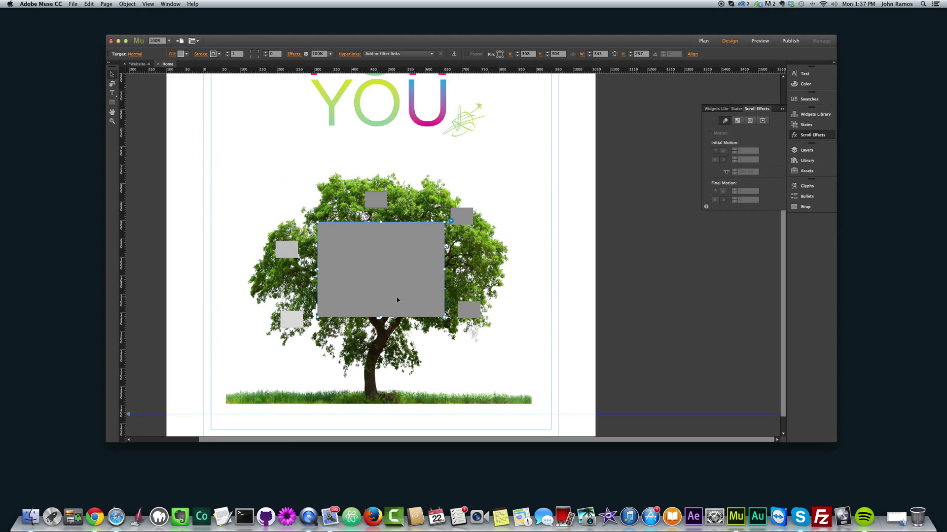
pyautogui.click(186, 53)
pyautogui.click(294, 79)
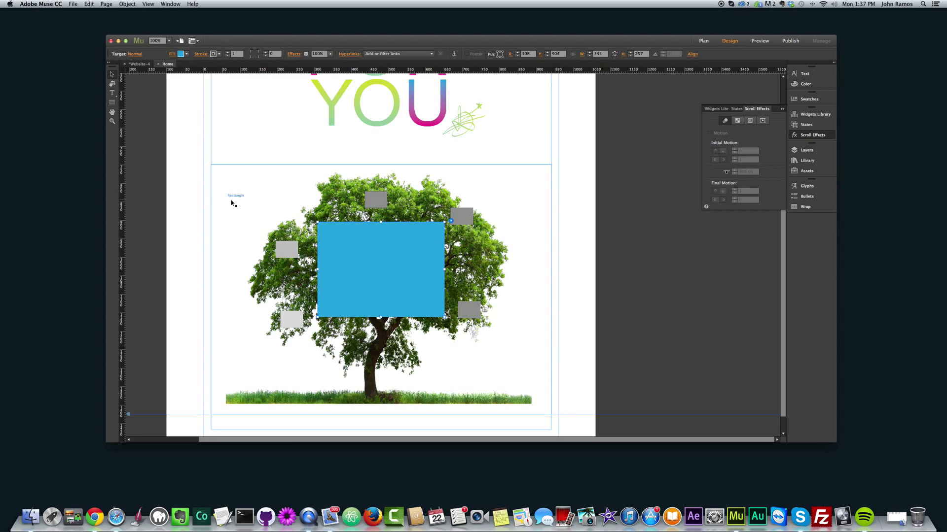
# Fill the target belonging to the upper-left trigger with green
pyautogui.click(280, 245)
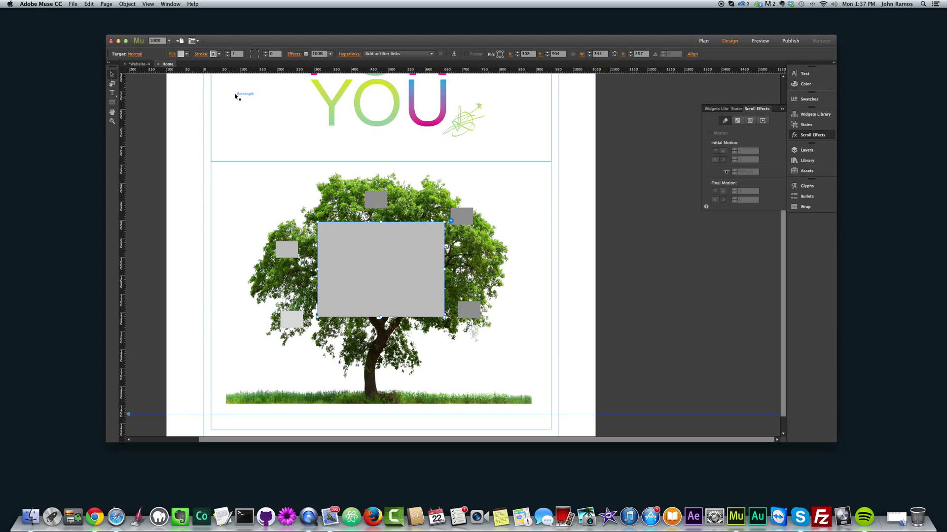
pyautogui.click(186, 54)
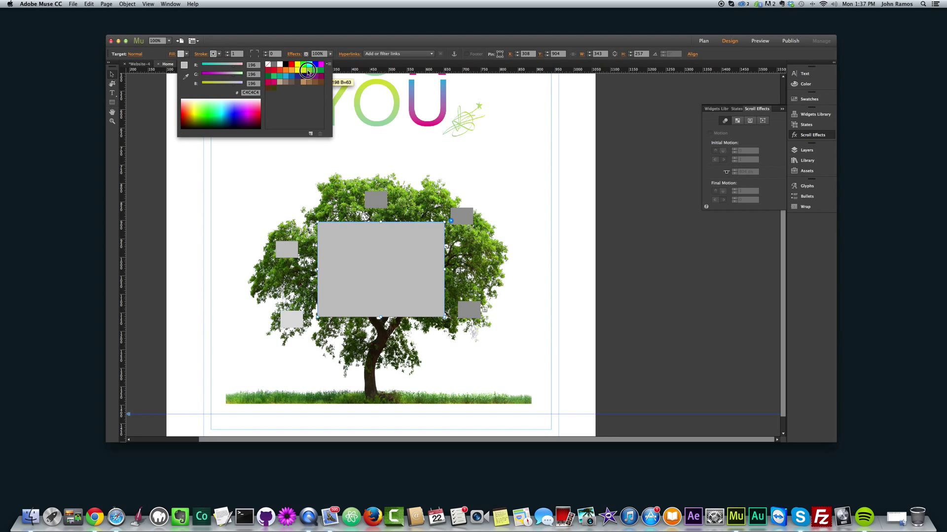
pyautogui.click(303, 86)
# Undo the last change and fill the target belonging to the lower-left trigger with tan
pyautogui.press('super+z')
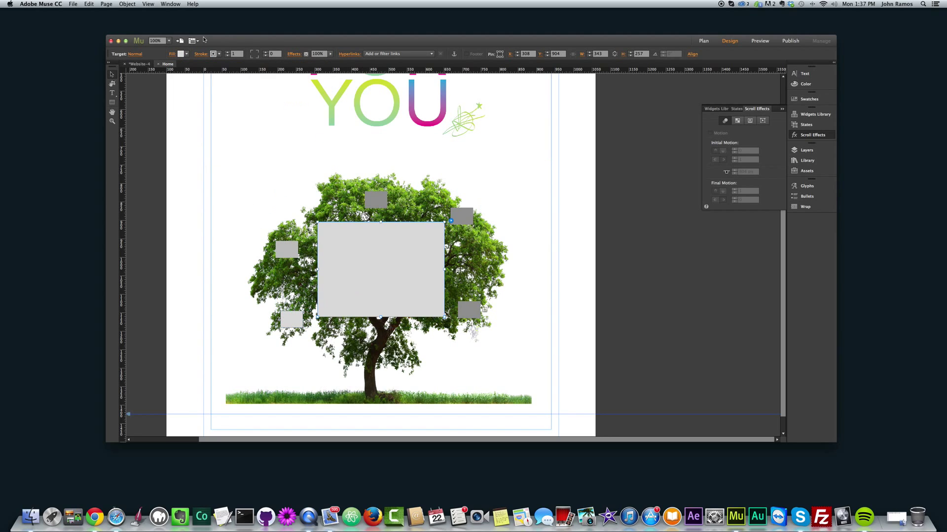
pyautogui.click(187, 54)
pyautogui.click(281, 84)
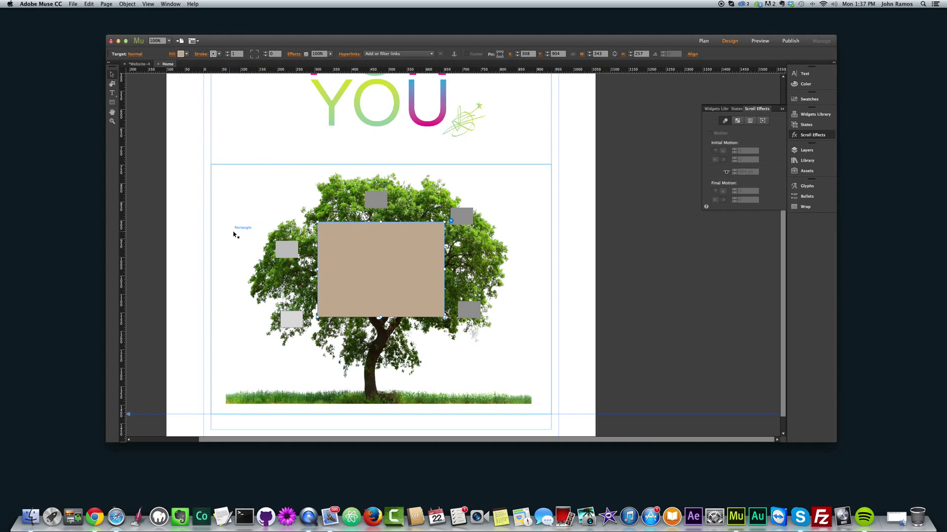
# Check which coloured target each of the triggers around the canopy displays
pyautogui.click(461, 216)
pyautogui.moveTo(473, 312)
pyautogui.click(287, 249)
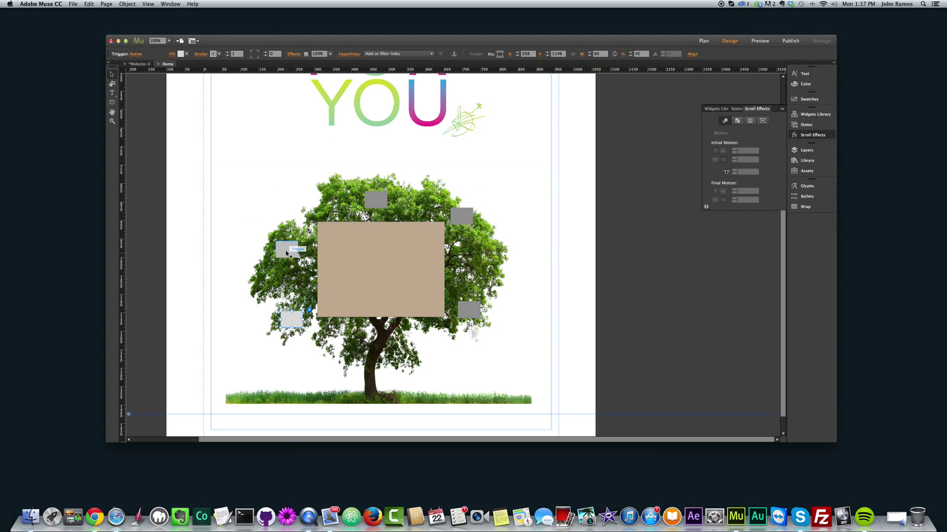
pyautogui.click(376, 200)
pyautogui.click(461, 216)
pyautogui.click(468, 309)
# Change the fill colour of the lower-left trigger's active state
pyautogui.click(292, 319)
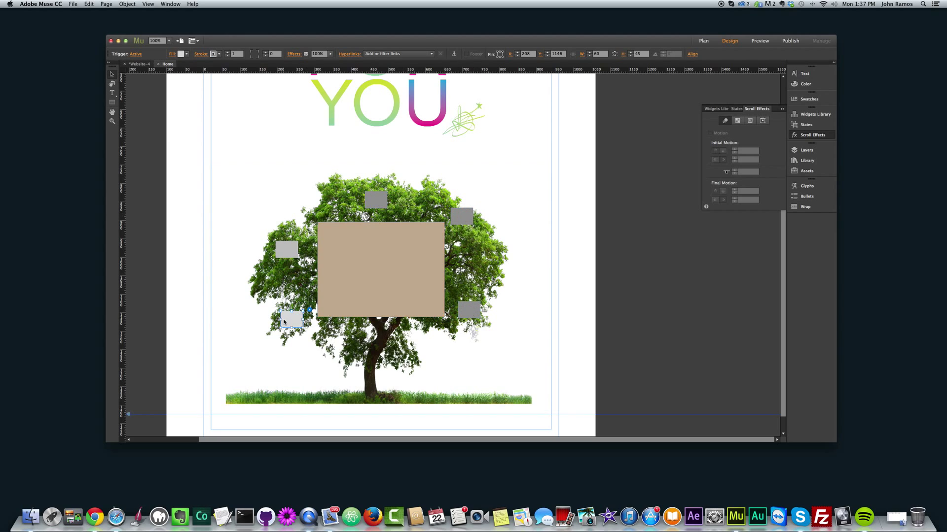
pyautogui.click(184, 54)
pyautogui.click(321, 74)
# Fill the upper-left trigger's active state with dark blue 1B1464
pyautogui.click(280, 250)
pyautogui.click(181, 54)
pyautogui.click(303, 76)
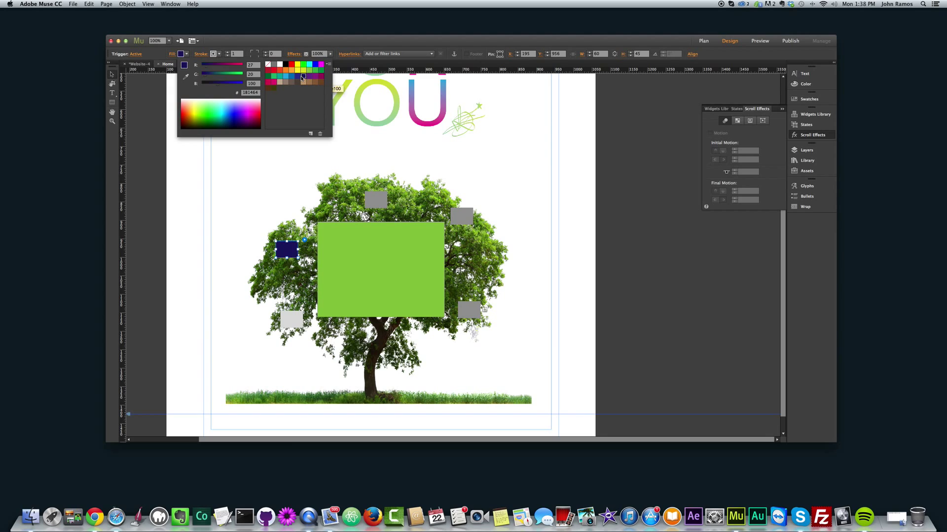
pyautogui.click(232, 195)
# Fill the active state of the trigger at the top of the canopy with yellow-green D9E021
pyautogui.click(376, 199)
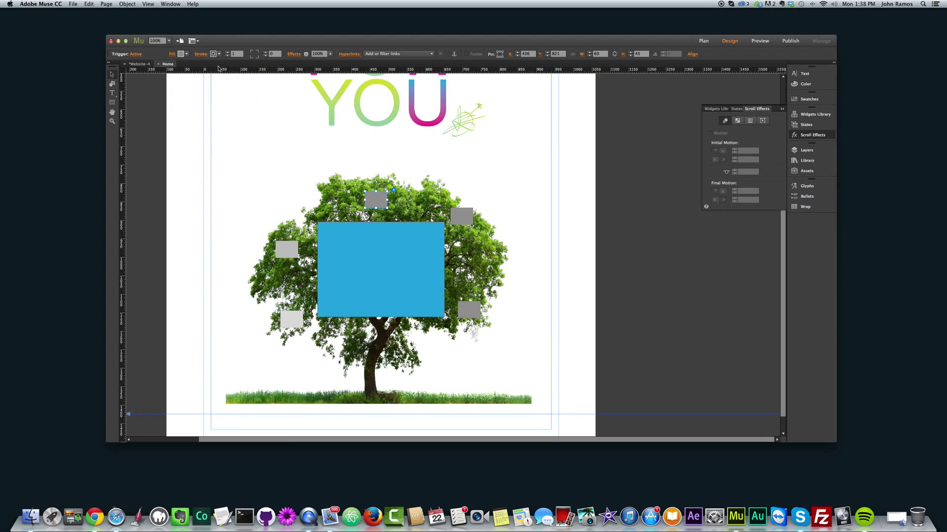
pyautogui.click(181, 54)
pyautogui.click(303, 70)
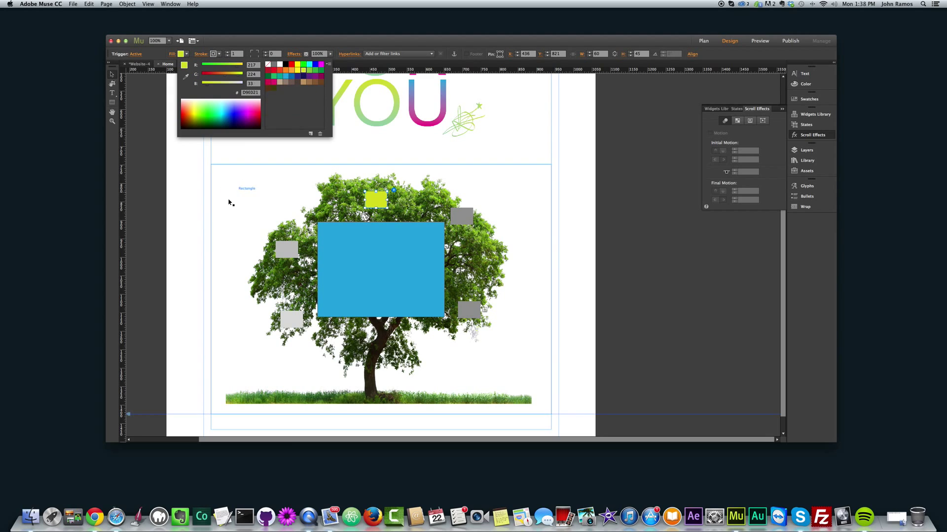
pyautogui.click(234, 195)
# Compare the active colours and targets of the triggers by activating them one after another
pyautogui.click(286, 249)
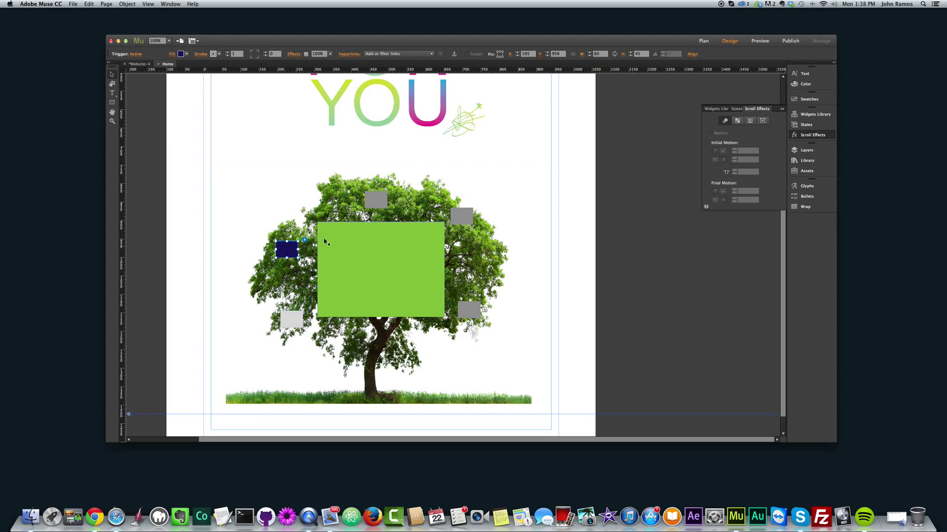
pyautogui.click(376, 199)
pyautogui.click(462, 215)
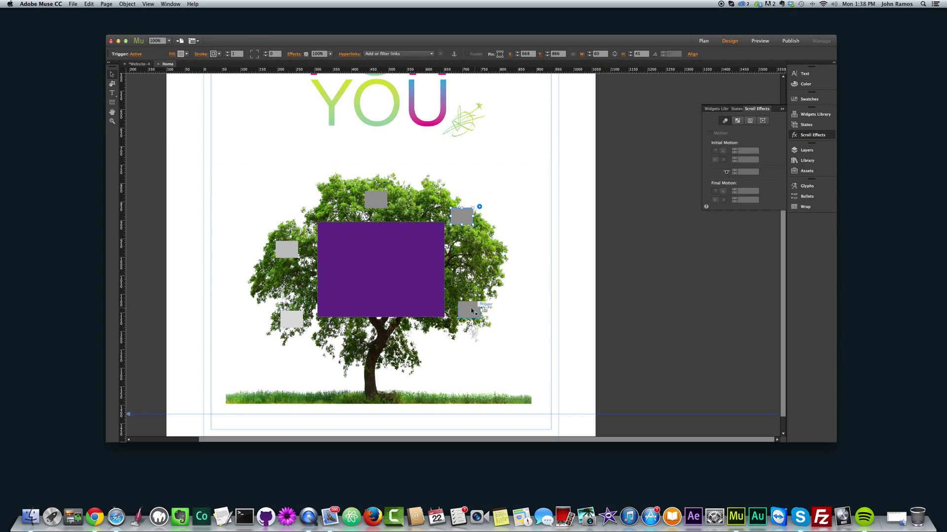
pyautogui.click(287, 249)
pyautogui.click(291, 318)
pyautogui.click(288, 252)
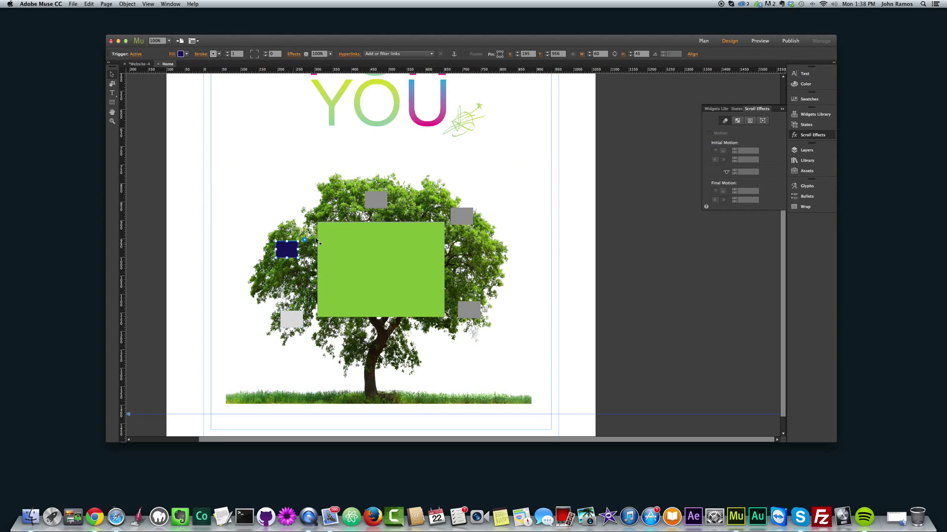
pyautogui.click(373, 204)
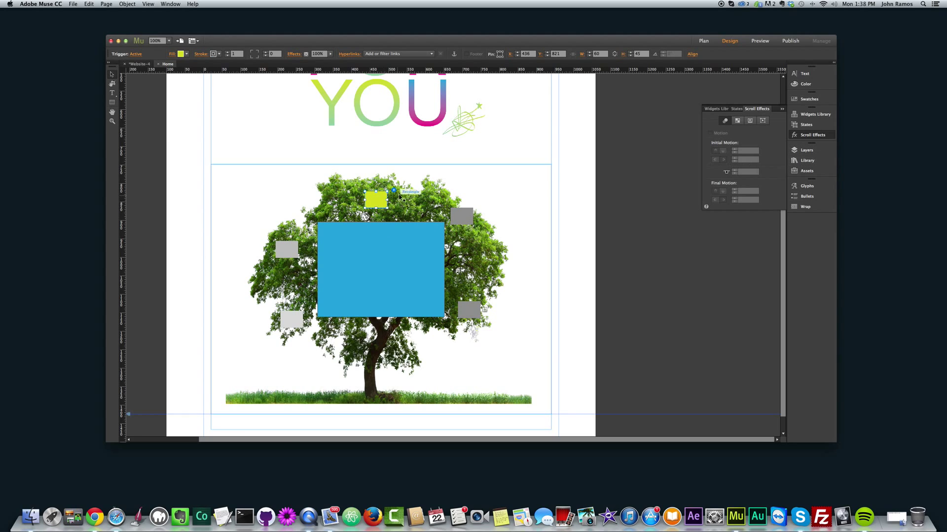
# Display the upper-right trigger's states and select its Normal state
pyautogui.click(463, 217)
pyautogui.click(805, 126)
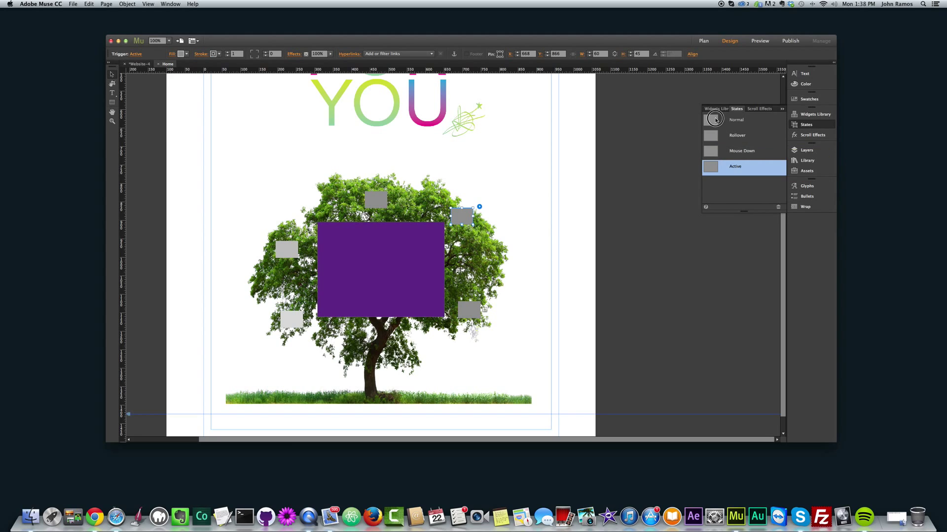
pyautogui.click(737, 123)
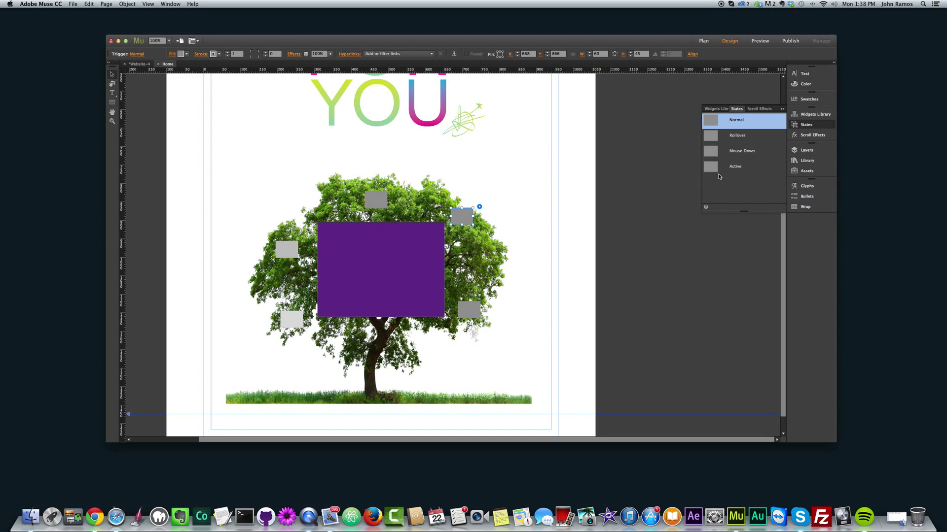
# Fill the upper-right trigger's Normal state with light blue
pyautogui.click(181, 54)
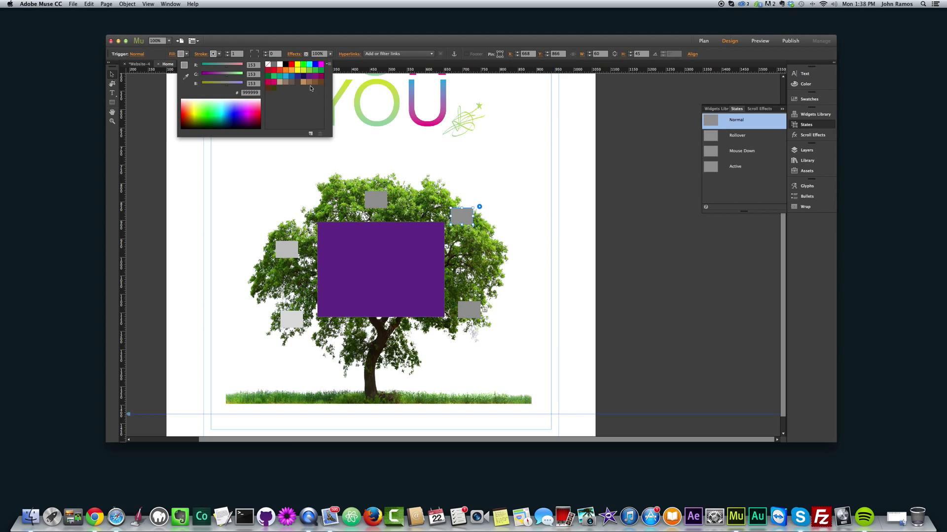
pyautogui.click(285, 76)
pyautogui.click(654, 226)
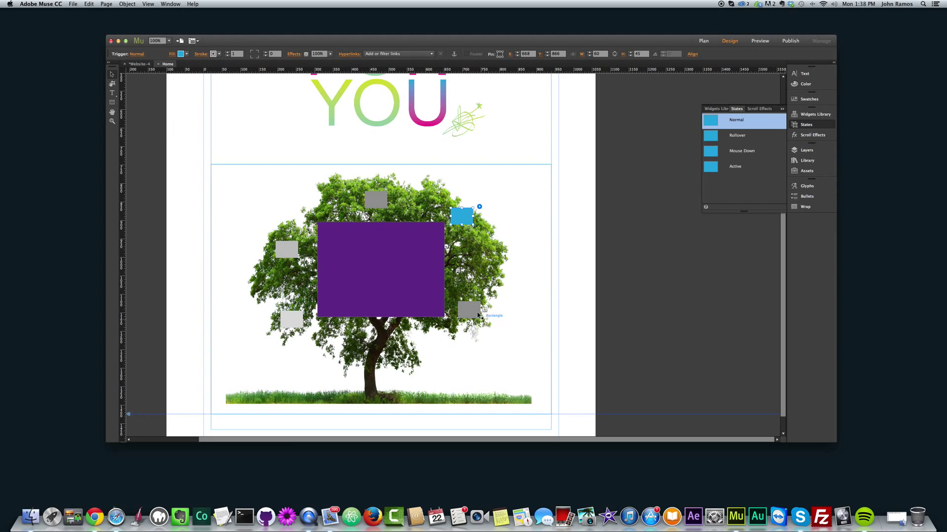
# Fill the Normal state of the trigger at the top of the canopy with greyish brown 998675
pyautogui.click(376, 199)
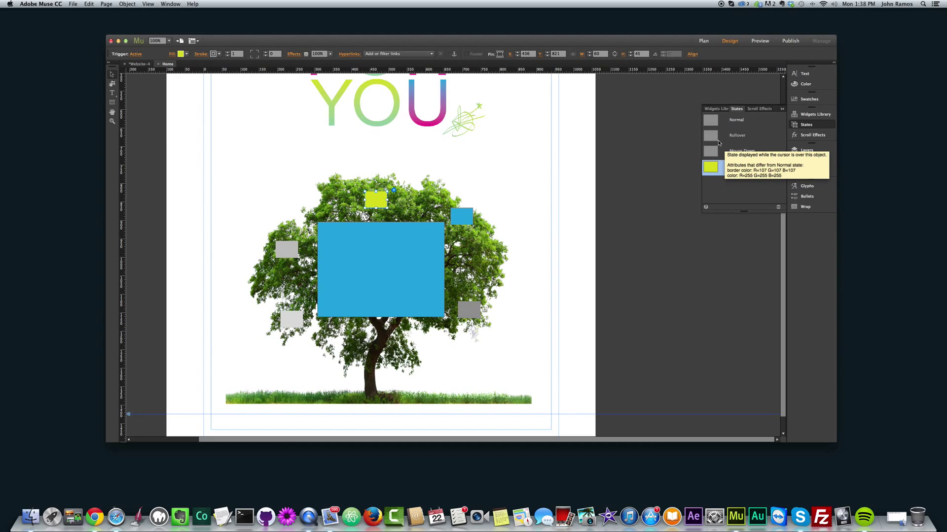
pyautogui.click(710, 121)
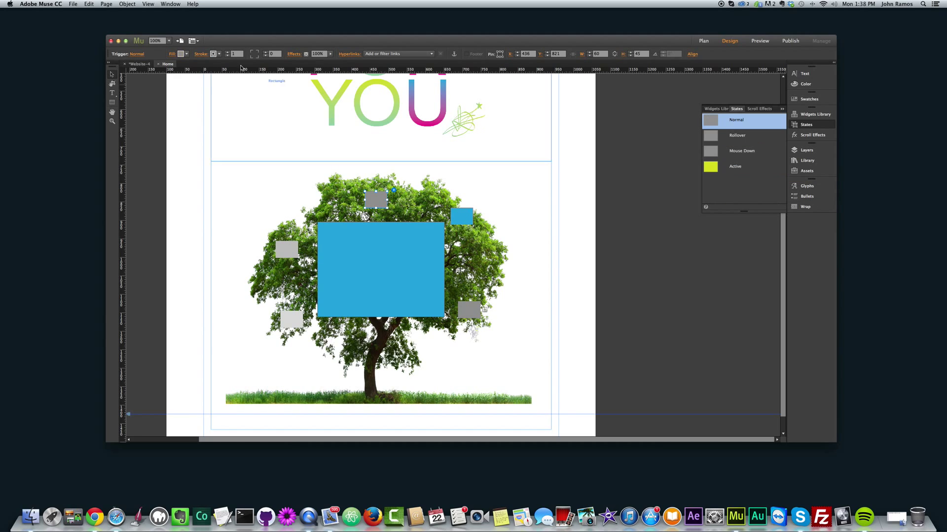
pyautogui.click(181, 55)
pyautogui.click(708, 157)
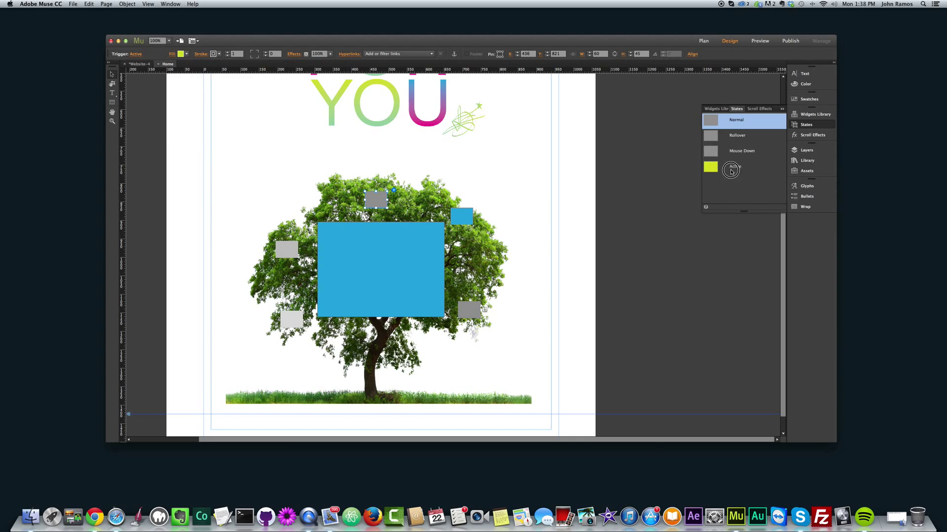
pyautogui.click(731, 167)
pyautogui.click(719, 123)
pyautogui.click(185, 54)
pyautogui.click(286, 82)
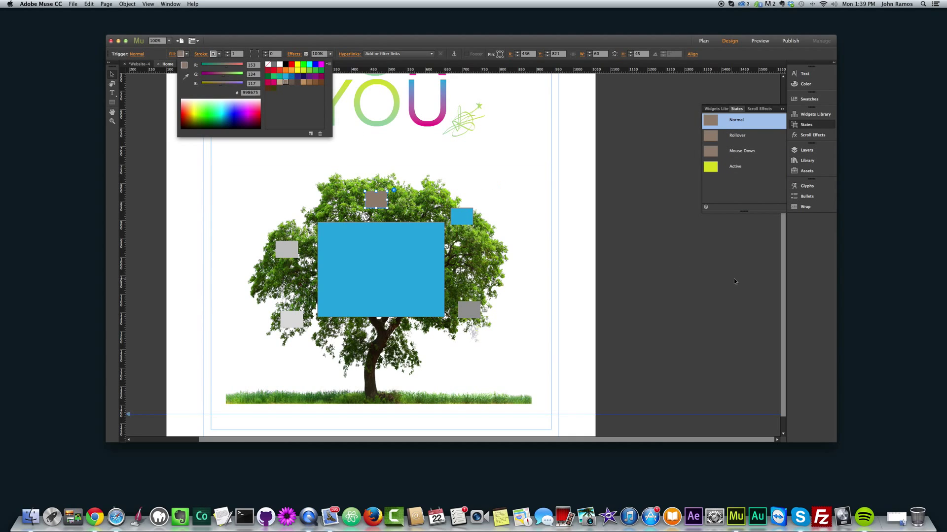
pyautogui.click(678, 242)
# Activate the triggers one after another to compare their normal and active fills and the targets they show
pyautogui.click(459, 217)
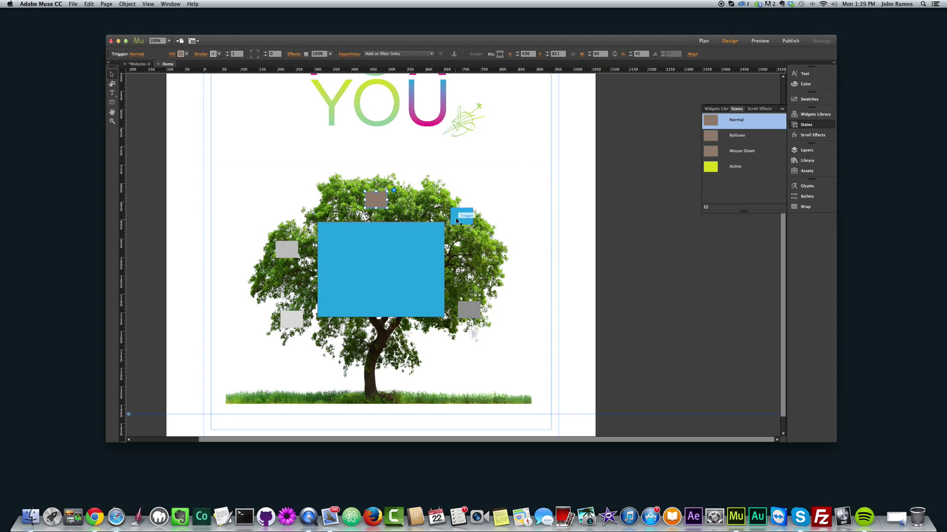
pyautogui.click(286, 249)
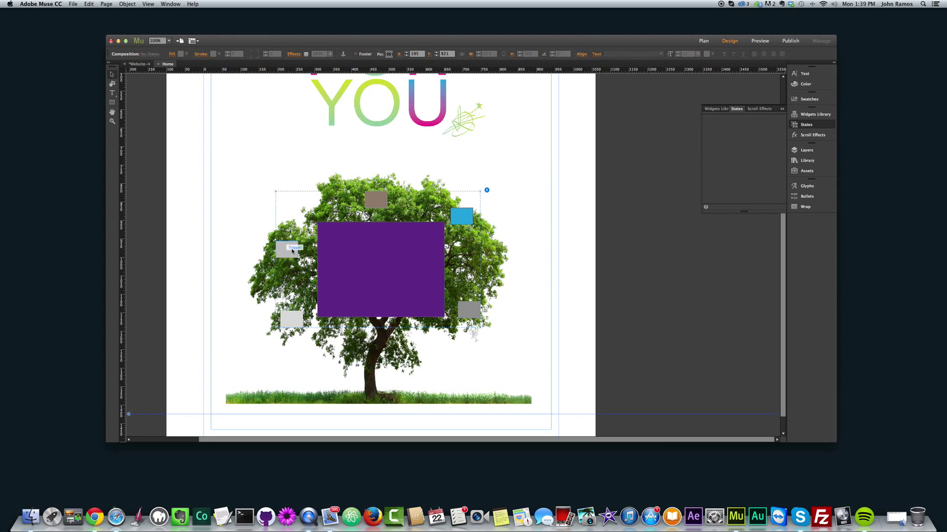
pyautogui.click(376, 199)
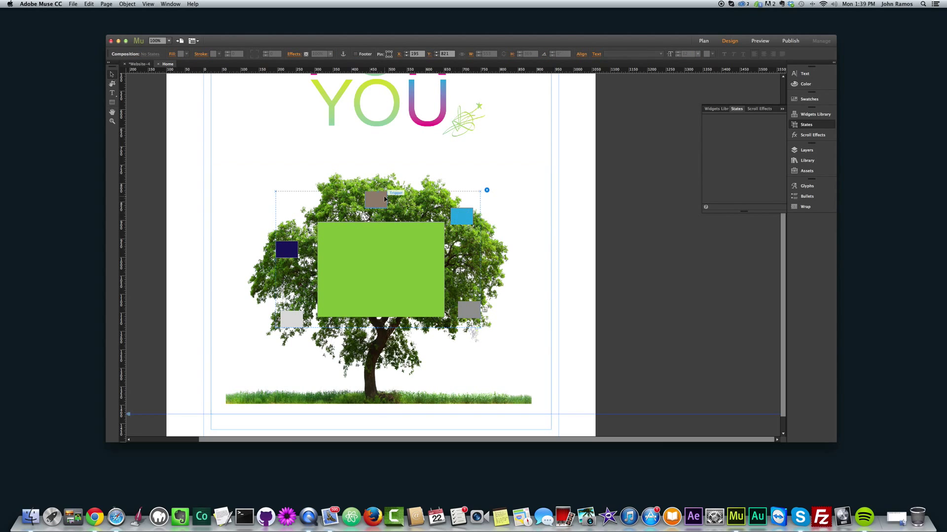
pyautogui.click(460, 217)
pyautogui.click(466, 313)
pyautogui.click(291, 320)
pyautogui.click(290, 252)
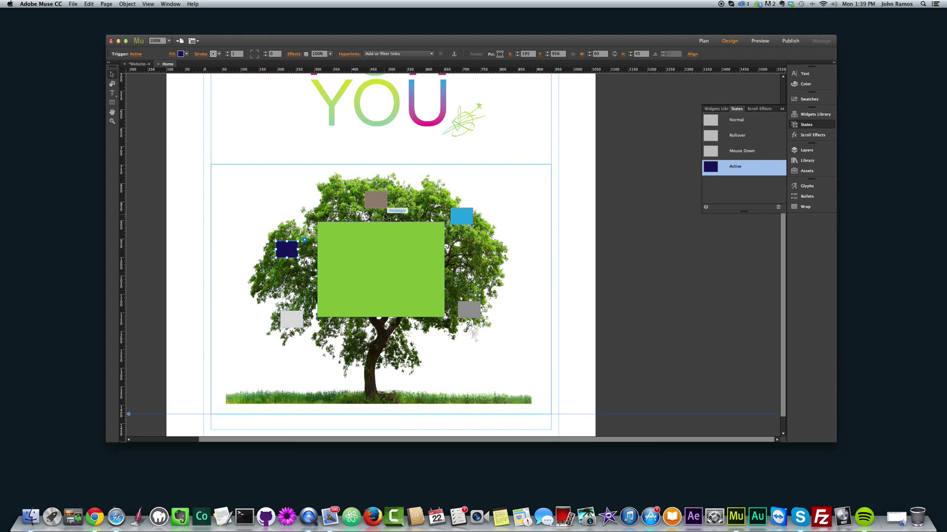
pyautogui.click(376, 199)
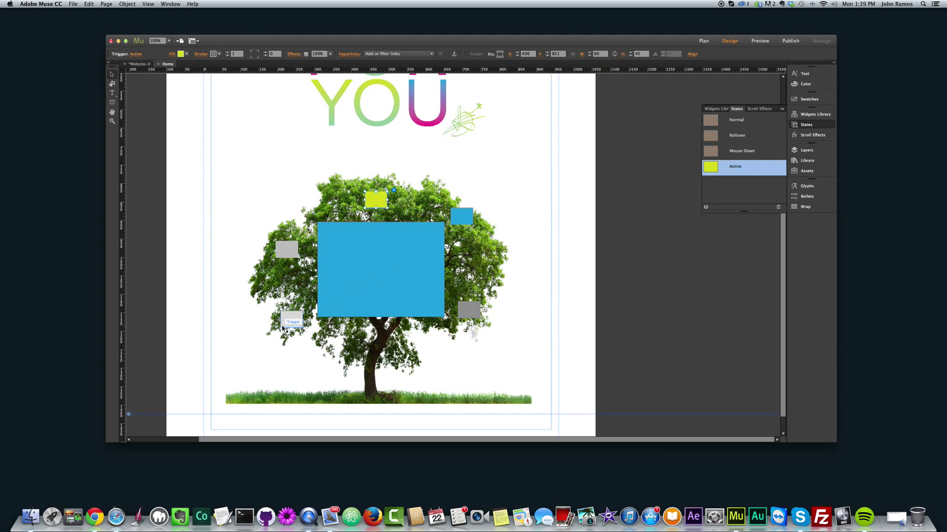
pyautogui.click(296, 326)
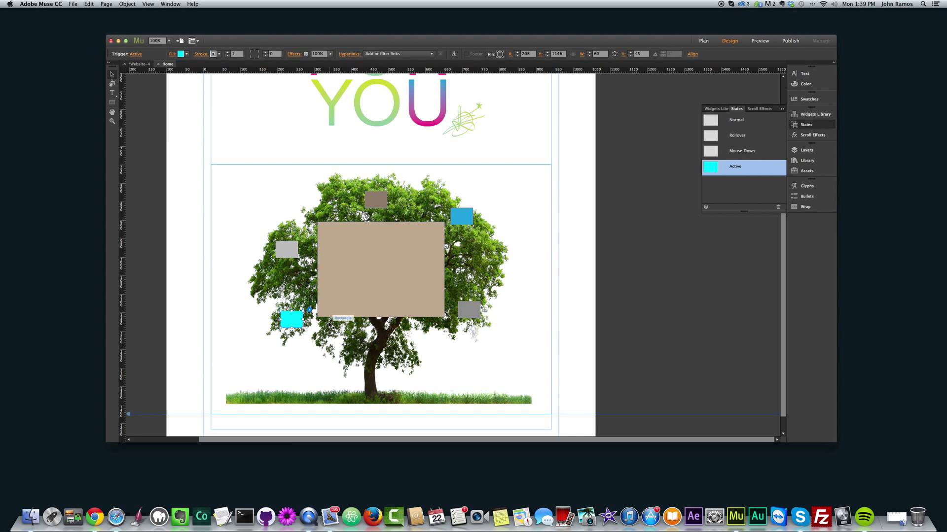
pyautogui.click(559, 338)
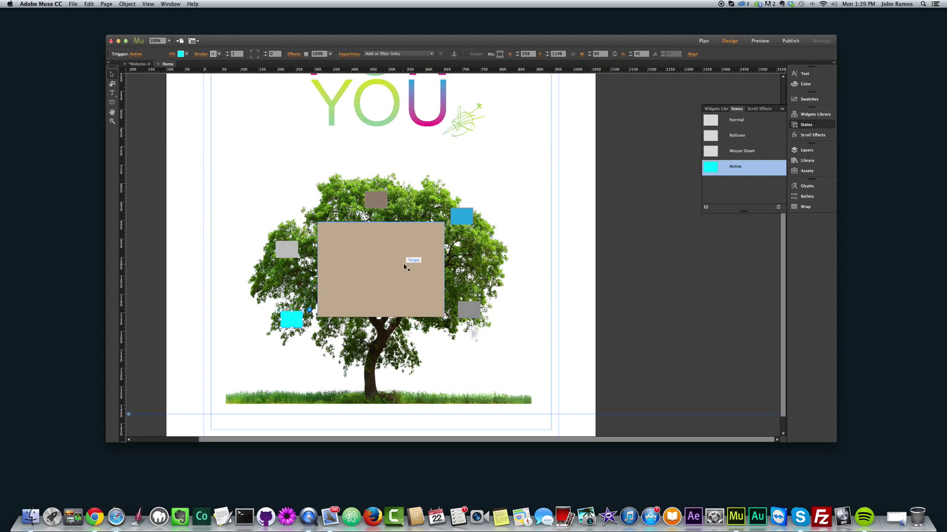
pyautogui.click(403, 267)
pyautogui.click(286, 249)
# Add Birch forest.jpg as the fill image of the lower-left trigger's Active state
pyautogui.click(291, 319)
pyautogui.click(172, 54)
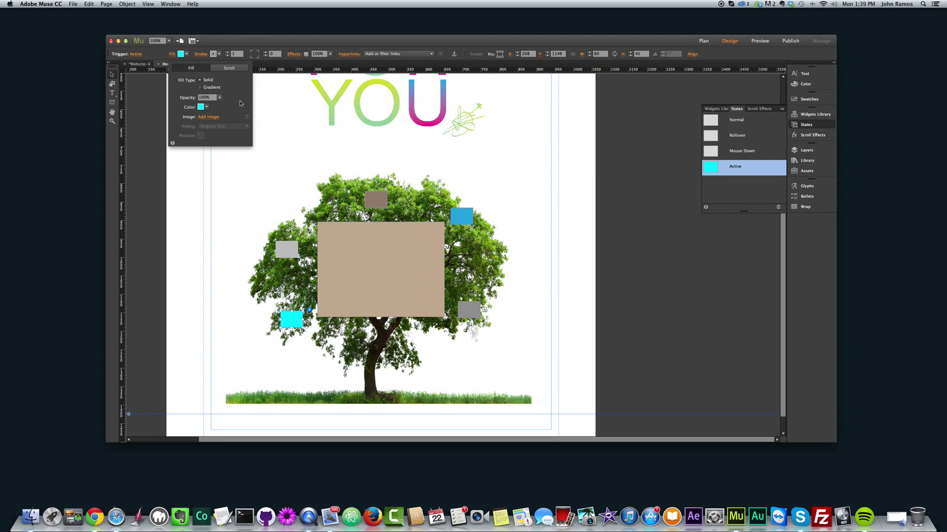
pyautogui.click(204, 117)
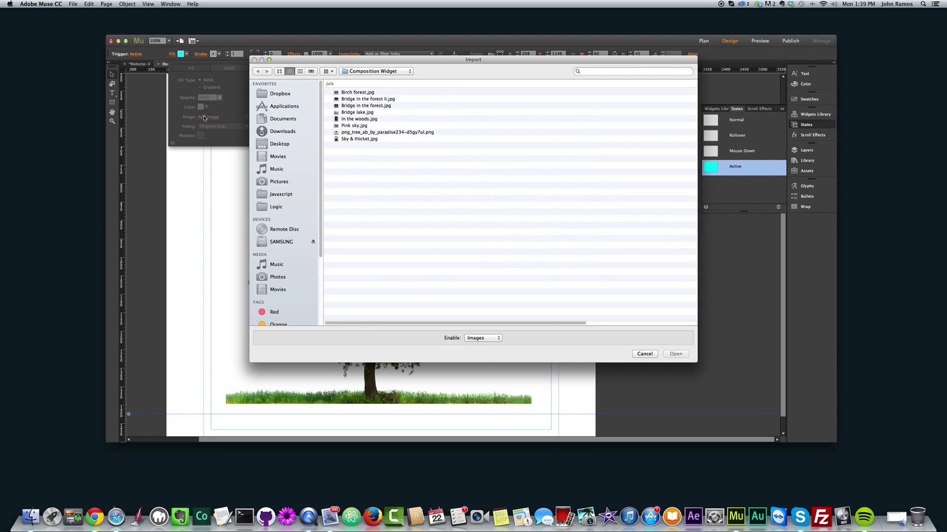
pyautogui.click(279, 71)
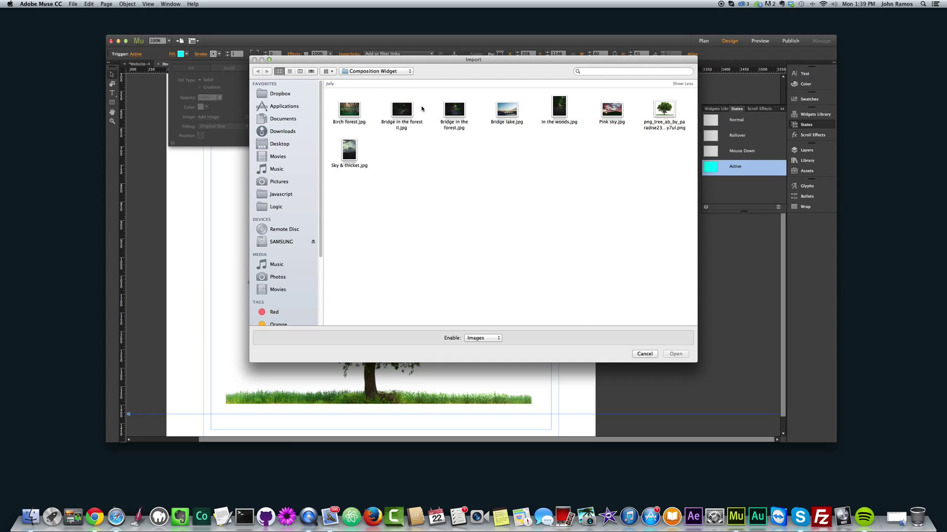
pyautogui.click(352, 110)
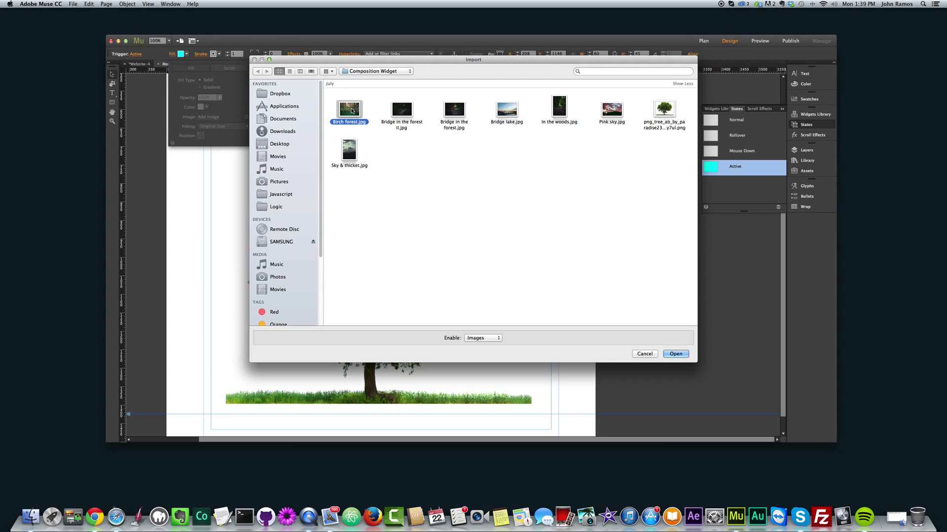
pyautogui.doubleClick(351, 110)
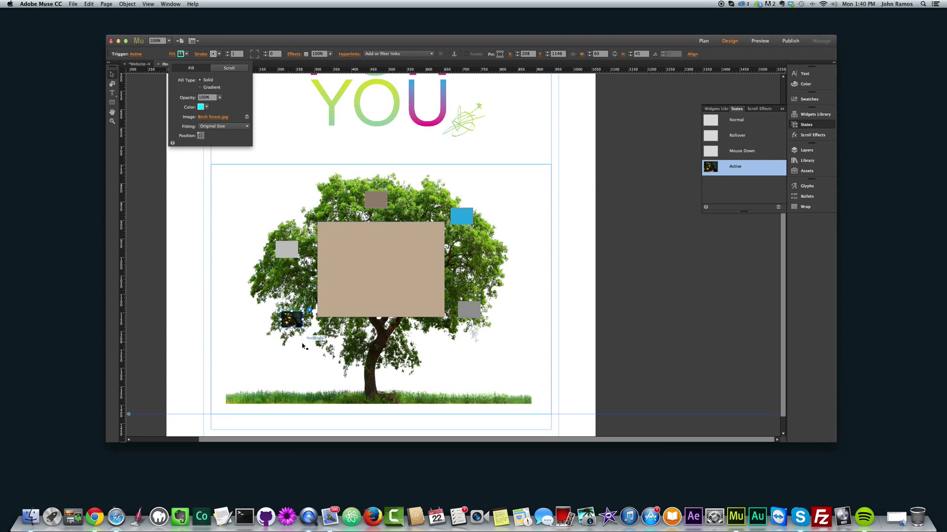
# Set the lower-left trigger's Active image fitting to Scale To Fill and centre its position
pyautogui.click(225, 126)
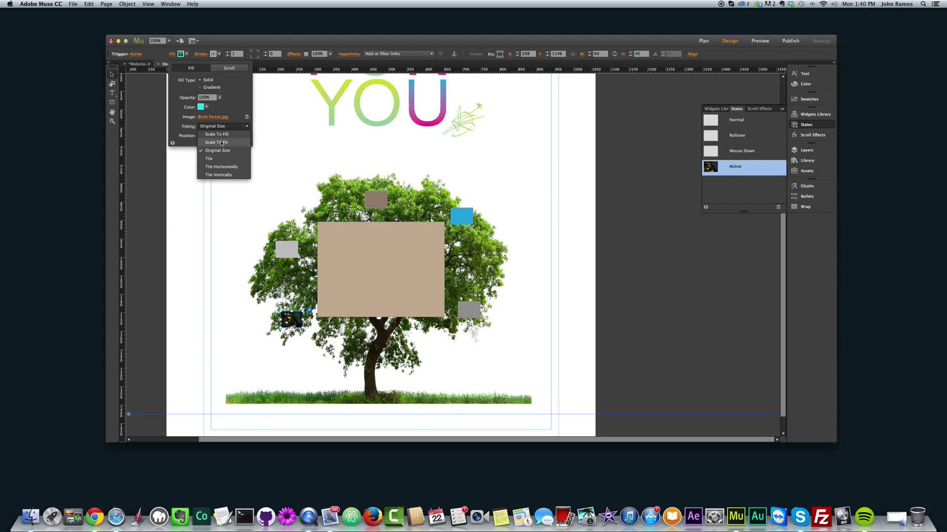
pyautogui.click(222, 136)
pyautogui.click(223, 127)
pyautogui.click(223, 142)
pyautogui.click(223, 126)
pyautogui.click(225, 136)
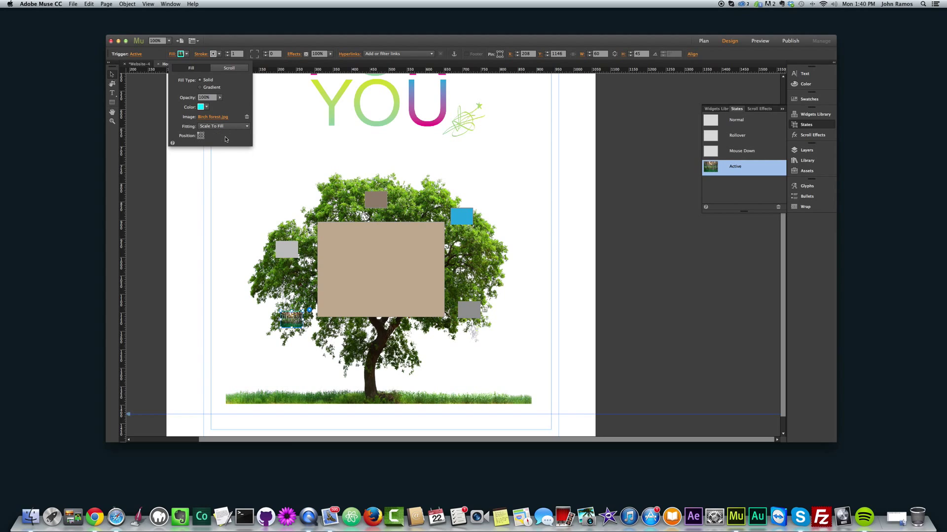
pyautogui.click(203, 136)
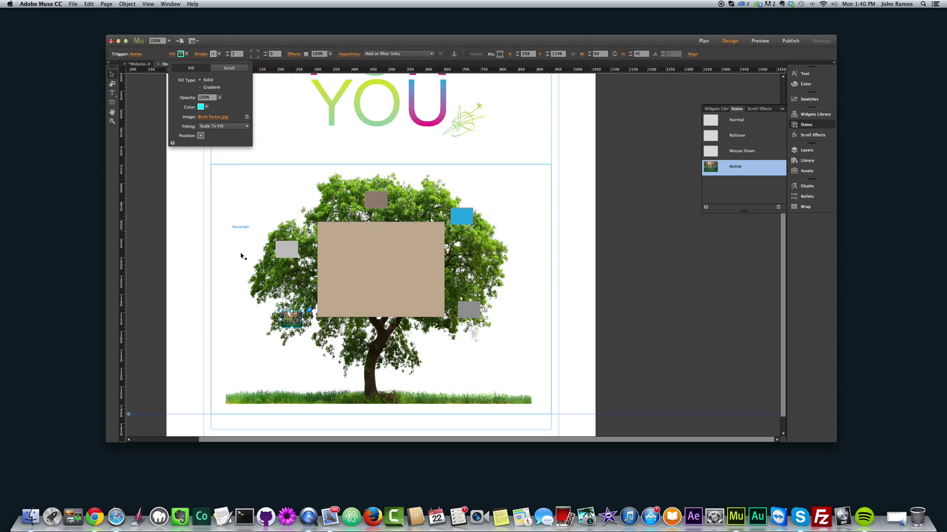
pyautogui.click(254, 339)
pyautogui.click(250, 331)
# Fill the lower-left trigger's target with Birch forest.jpg, fitted with Scale To Fill and centred
pyautogui.click(305, 325)
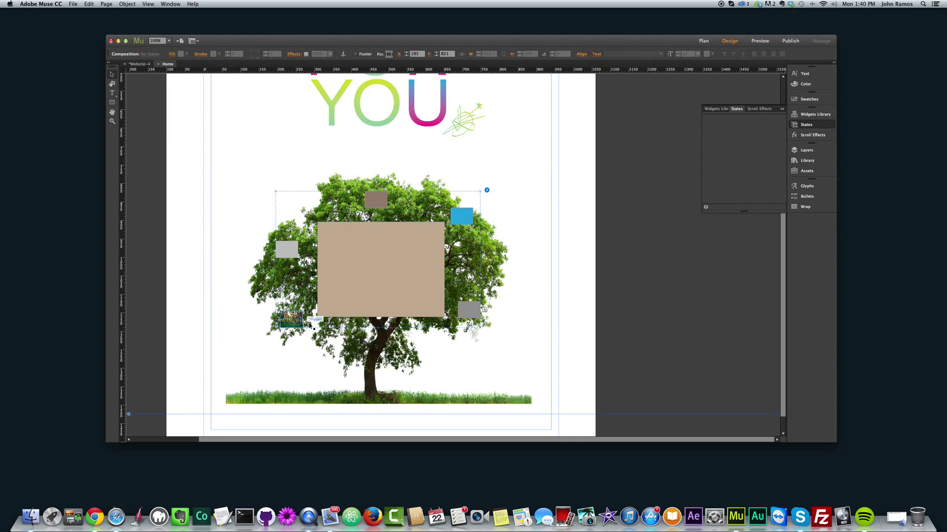
pyautogui.click(375, 274)
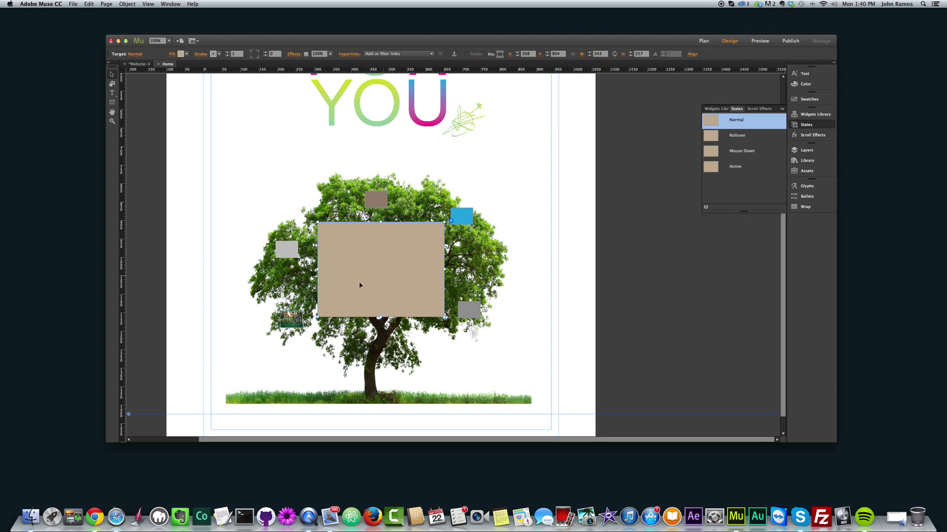
pyautogui.click(173, 56)
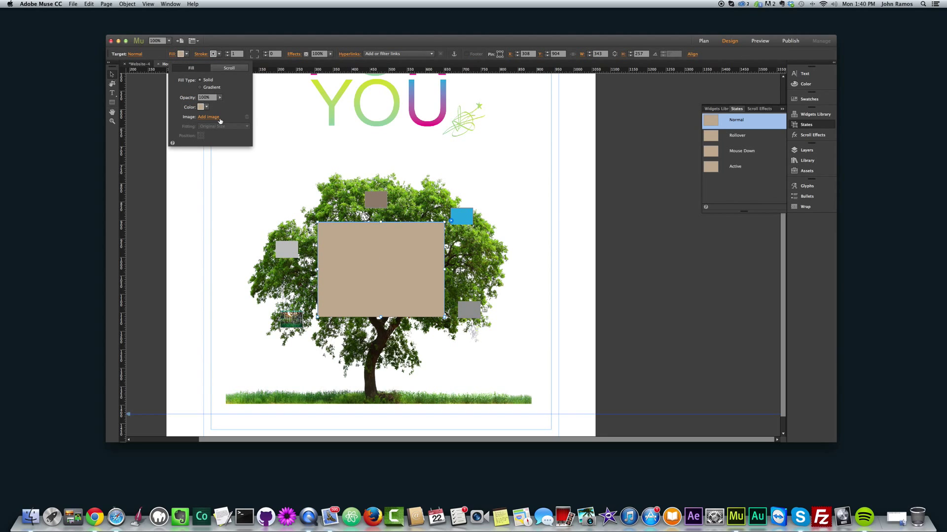
pyautogui.click(211, 117)
pyautogui.doubleClick(353, 107)
pyautogui.click(224, 127)
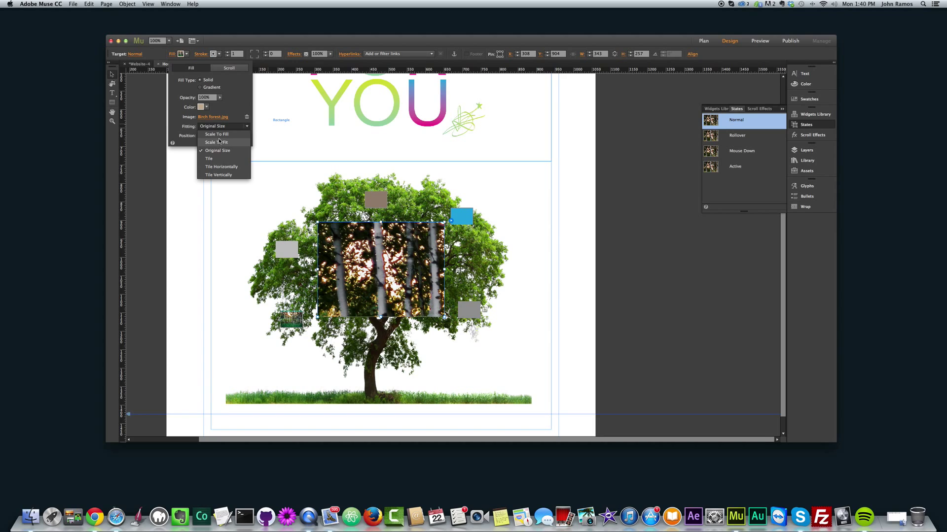
pyautogui.click(217, 134)
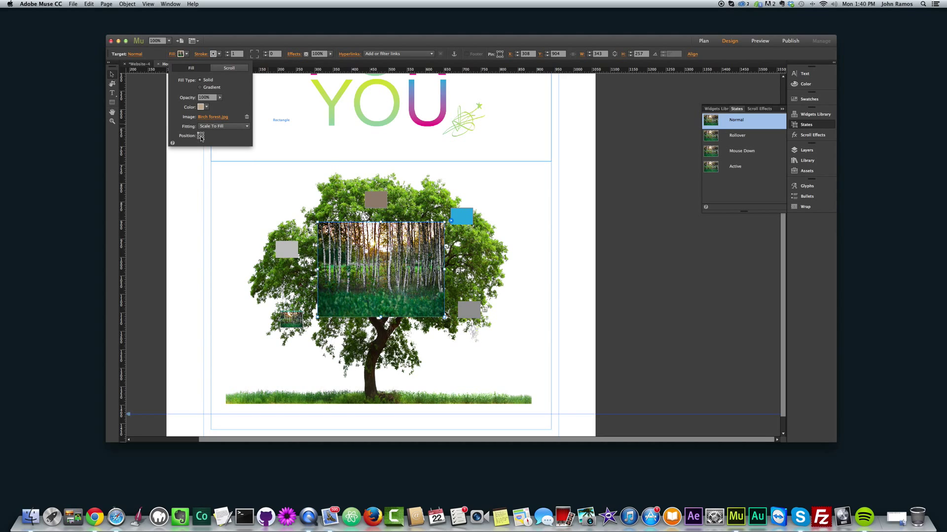
pyautogui.click(201, 137)
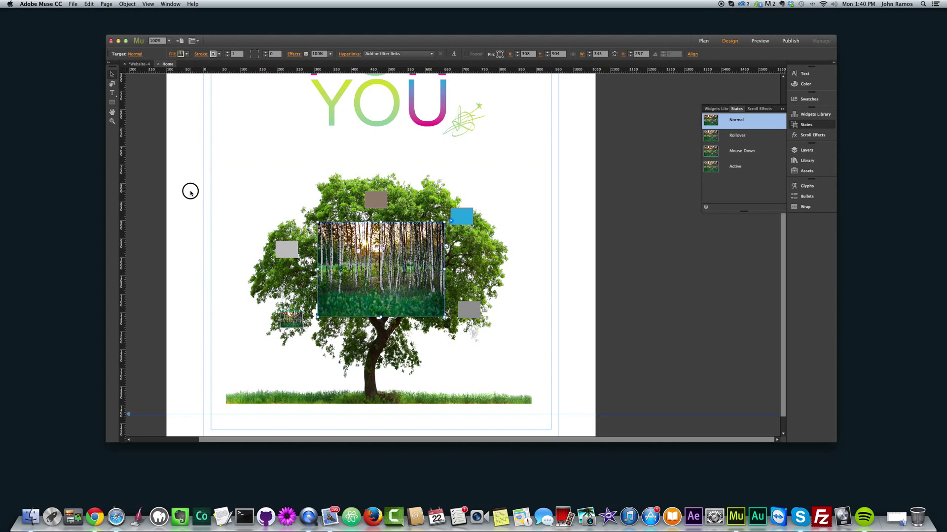
# Switch between the two left-hand triggers and compare the lower-left trigger's Normal and Active states
pyautogui.click(288, 247)
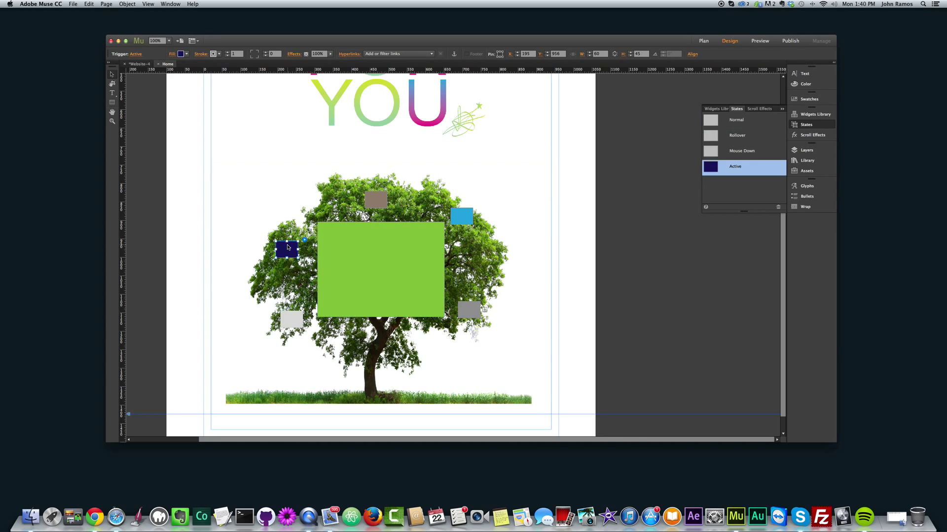
pyautogui.click(295, 318)
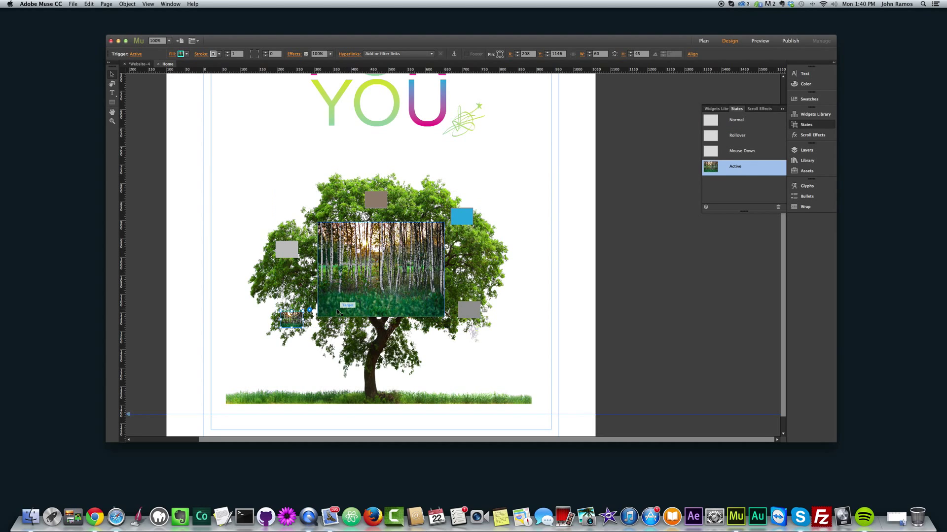
pyautogui.click(717, 121)
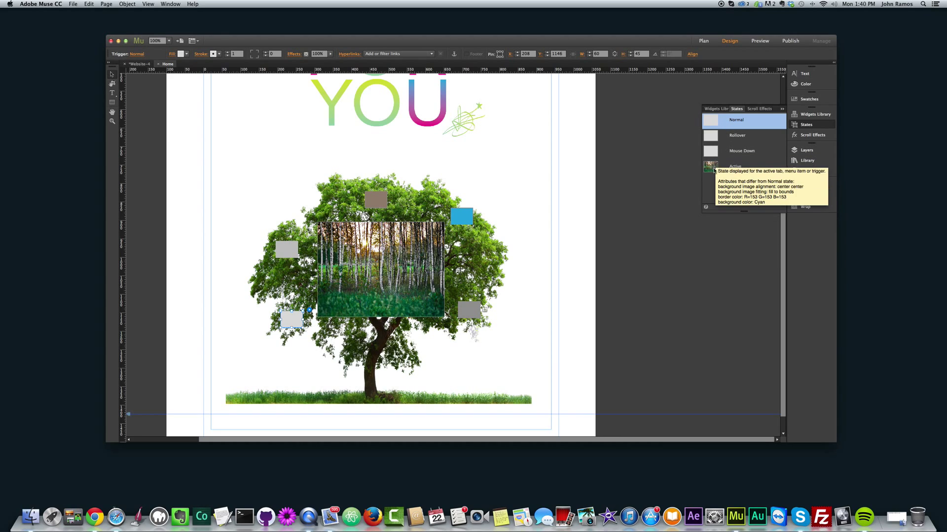
pyautogui.click(729, 166)
# Add Birch forest.jpg as the fill image of the lower-left trigger's Normal state
pyautogui.click(731, 122)
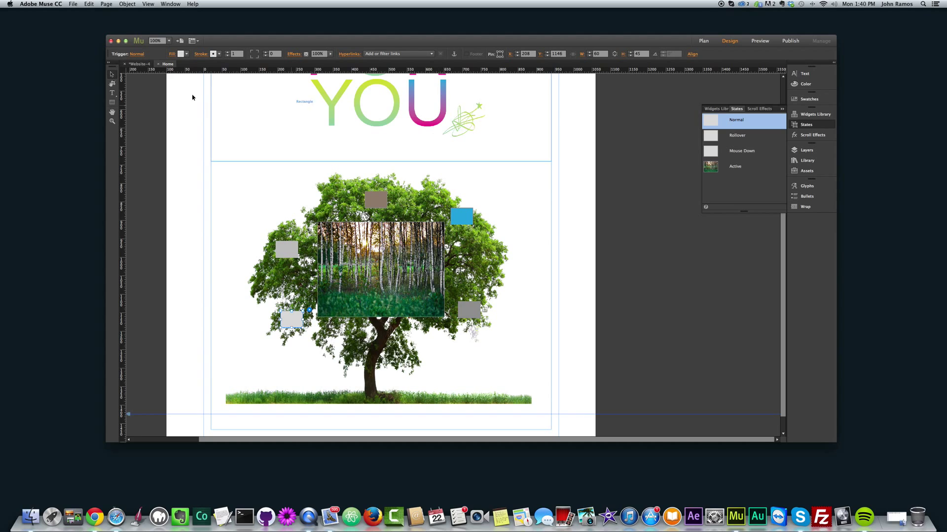
pyautogui.click(172, 55)
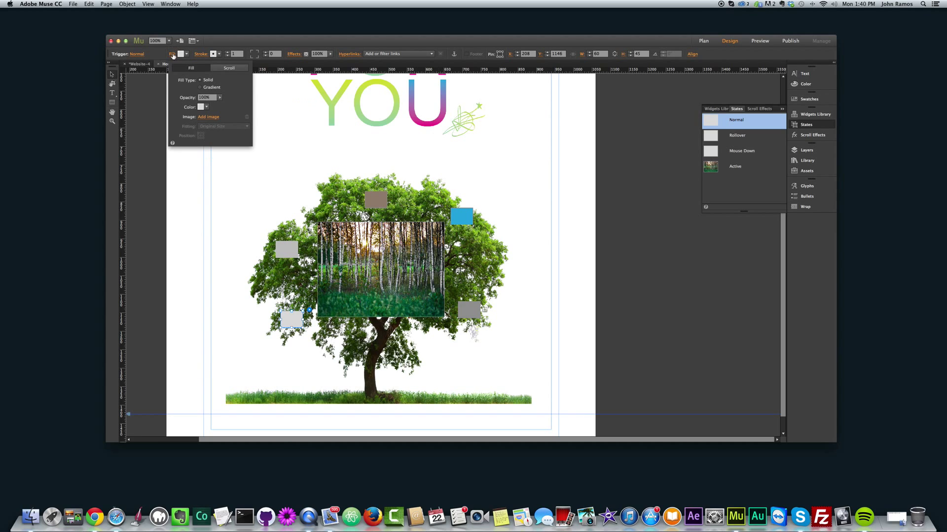
pyautogui.click(209, 118)
pyautogui.doubleClick(339, 117)
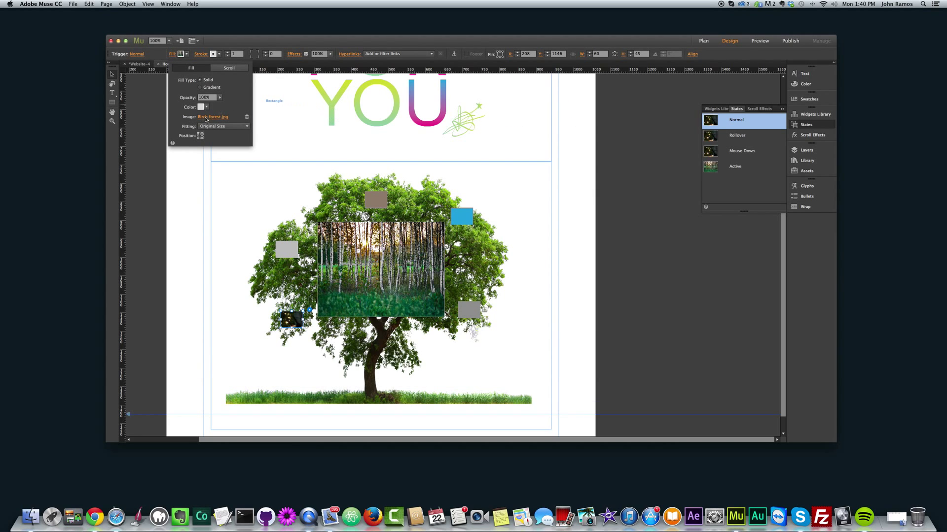
# Set the lower-left trigger's Normal image fitting to Scale To Fill and centre its position
pyautogui.click(220, 126)
pyautogui.click(217, 143)
pyautogui.click(222, 126)
pyautogui.click(215, 134)
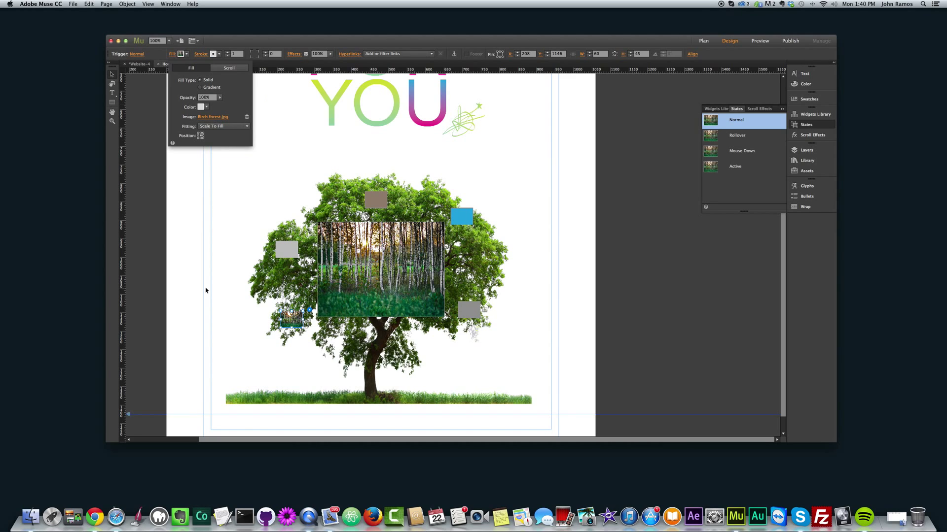
pyautogui.click(179, 321)
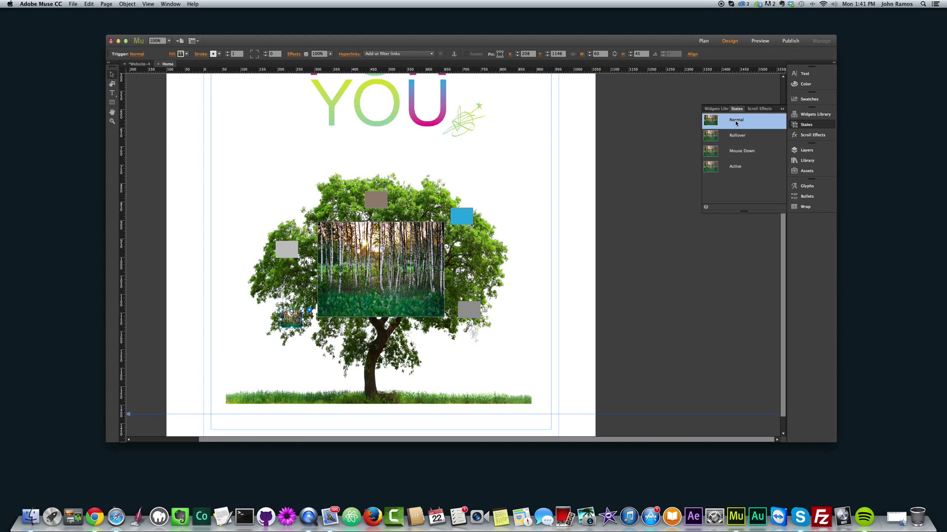
# Fill the upper-left trigger's Normal state with Bridge lake.jpg, fitted with Scale To Fill and centred
pyautogui.click(560, 242)
pyautogui.click(287, 250)
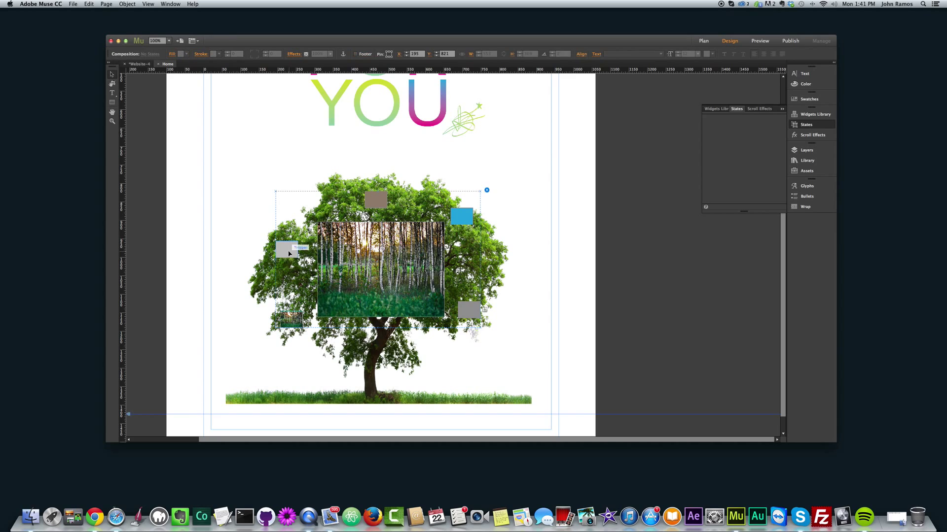
pyautogui.click(724, 121)
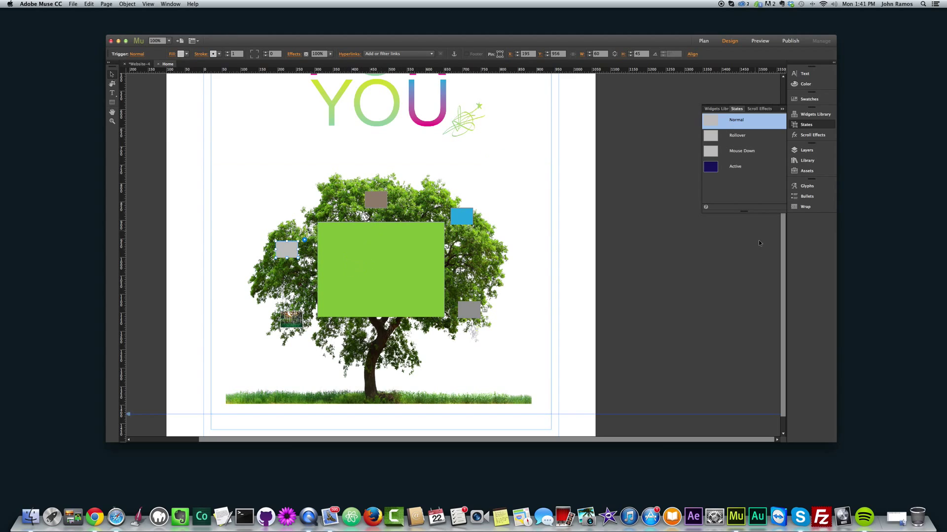
pyautogui.click(172, 54)
pyautogui.click(209, 117)
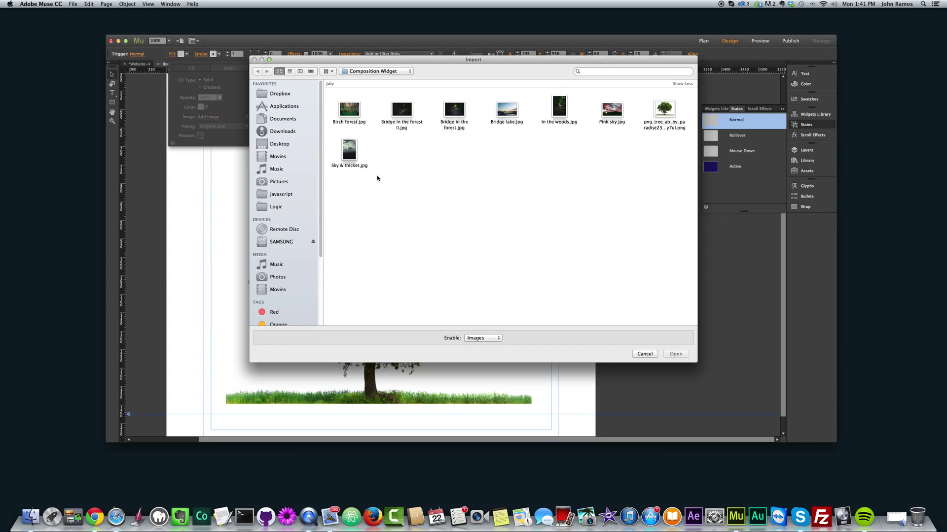
pyautogui.doubleClick(505, 112)
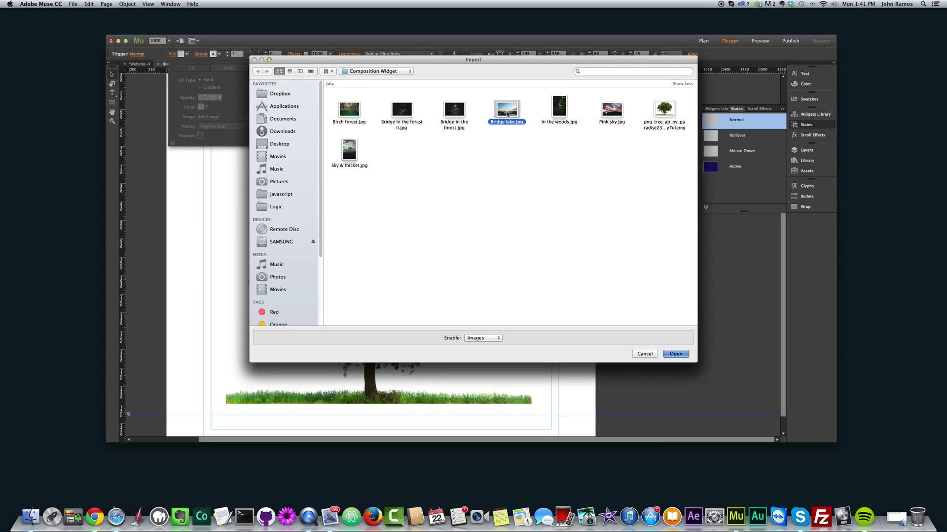
pyautogui.click(224, 127)
pyautogui.click(217, 138)
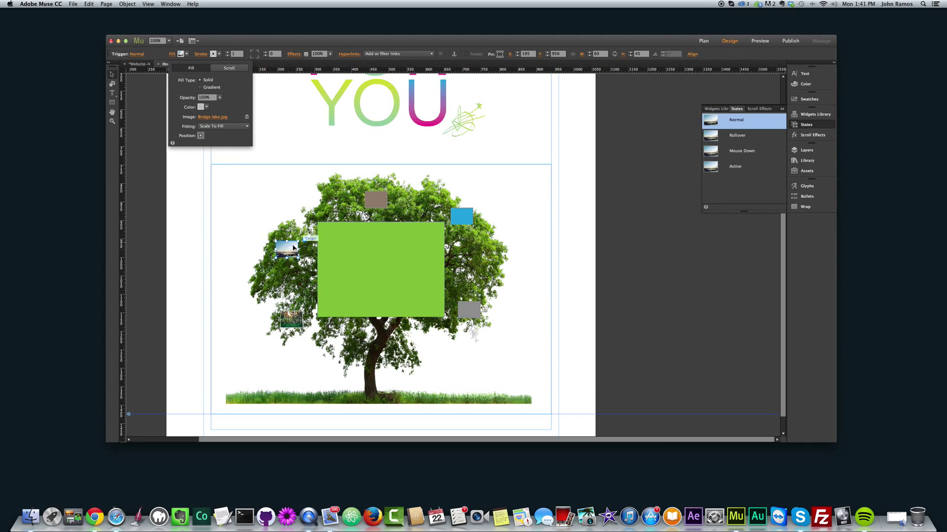
# Fill the upper-left trigger's target with Bridge lake.jpg, fitted with Scale To Fill and centred
pyautogui.click(391, 261)
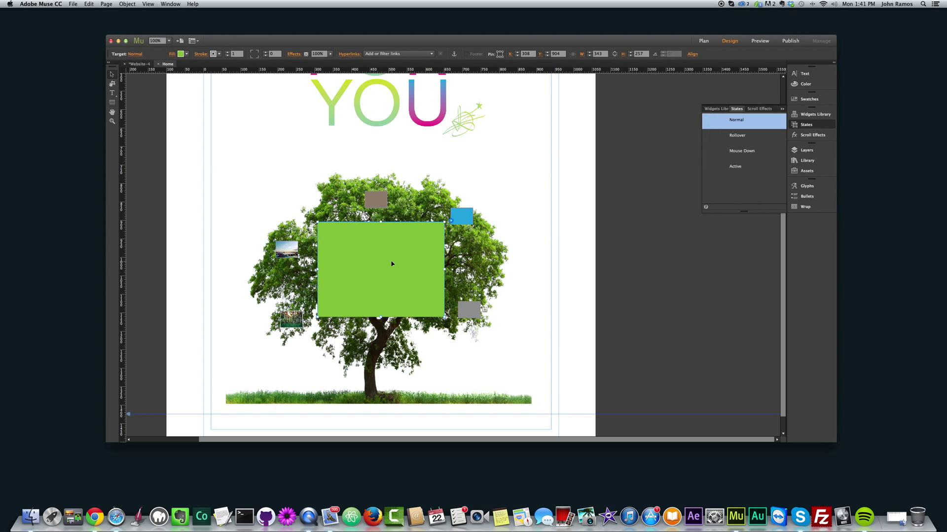
pyautogui.click(168, 54)
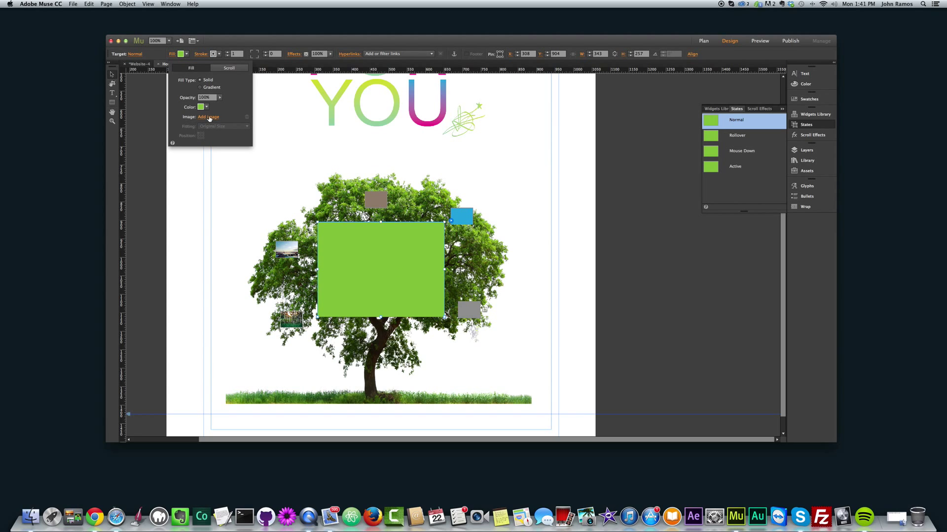
pyautogui.click(241, 118)
pyautogui.doubleClick(513, 110)
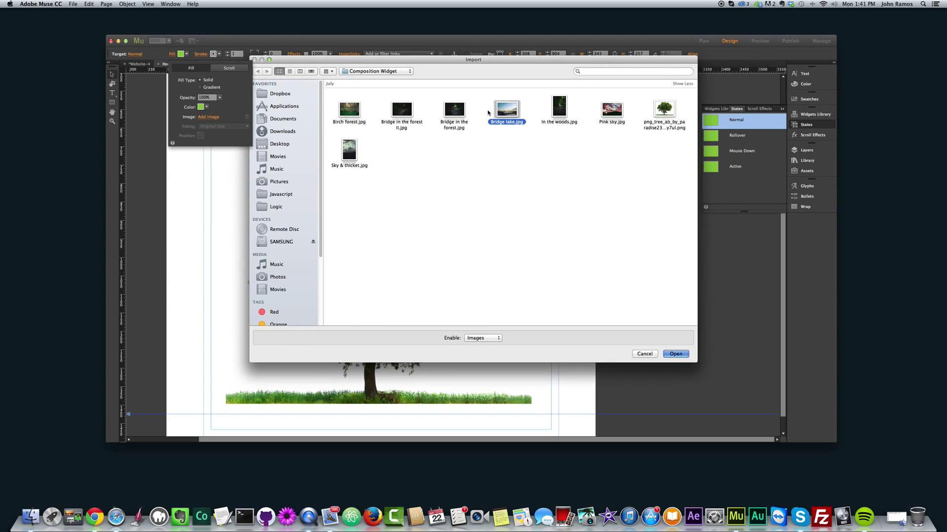
pyautogui.click(223, 127)
pyautogui.click(225, 135)
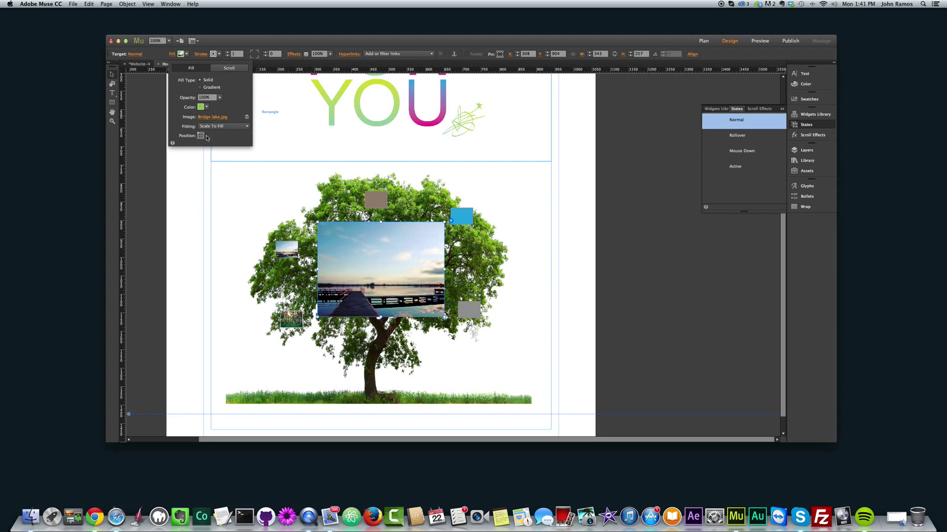
pyautogui.click(584, 267)
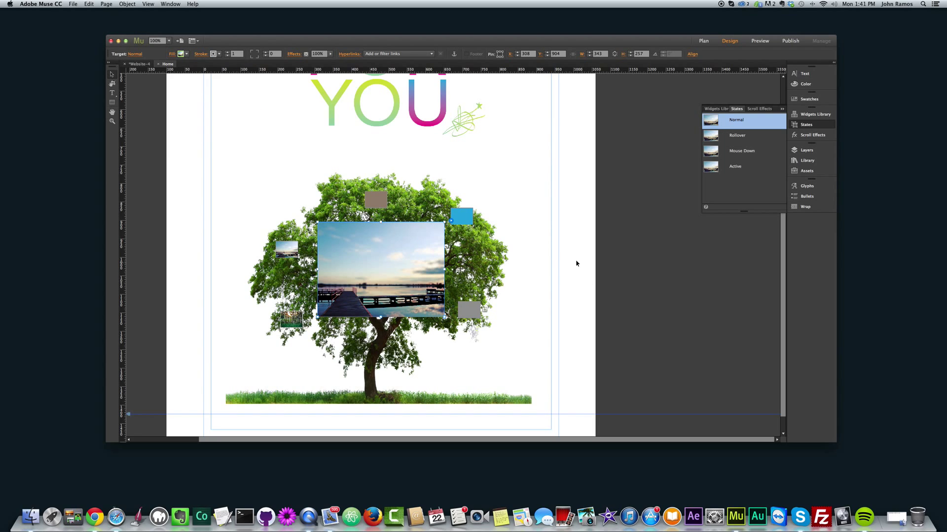
pyautogui.click(376, 198)
pyautogui.click(377, 244)
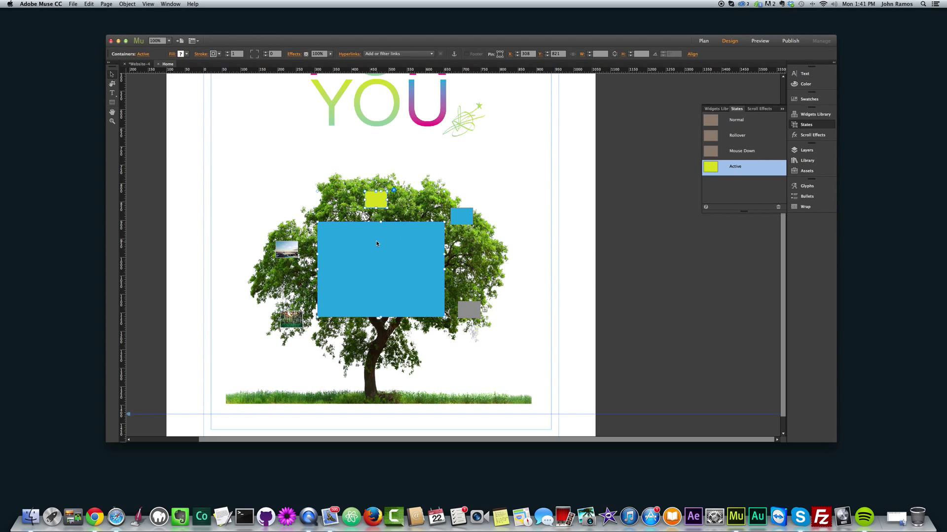
pyautogui.click(402, 203)
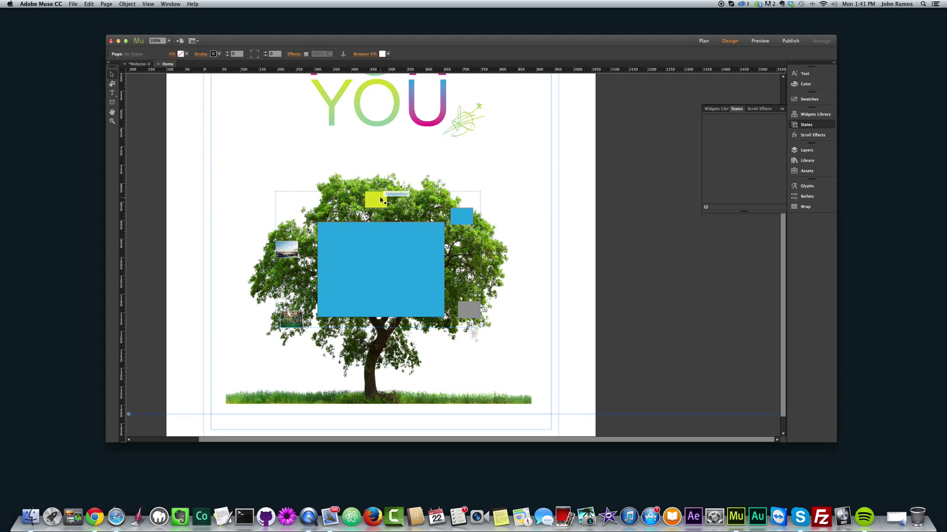
pyautogui.click(379, 205)
pyautogui.click(393, 243)
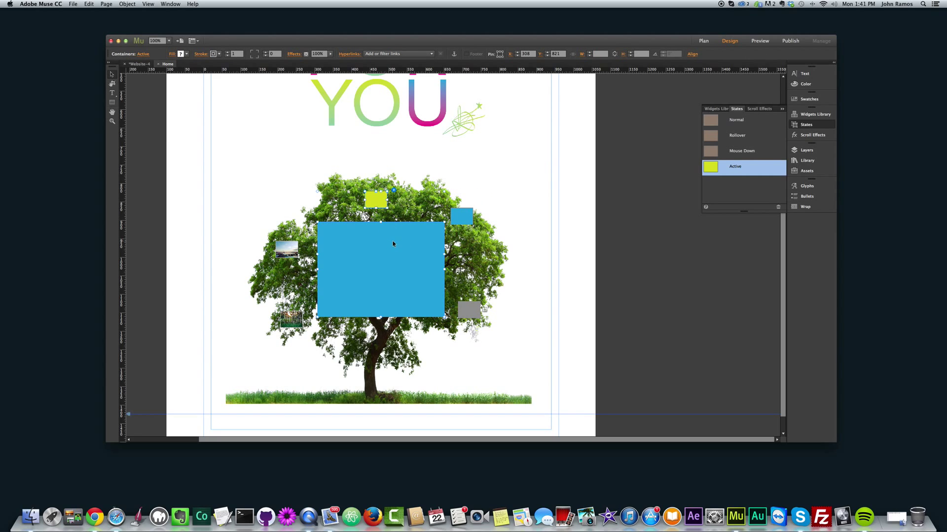
pyautogui.click(172, 54)
pyautogui.click(388, 199)
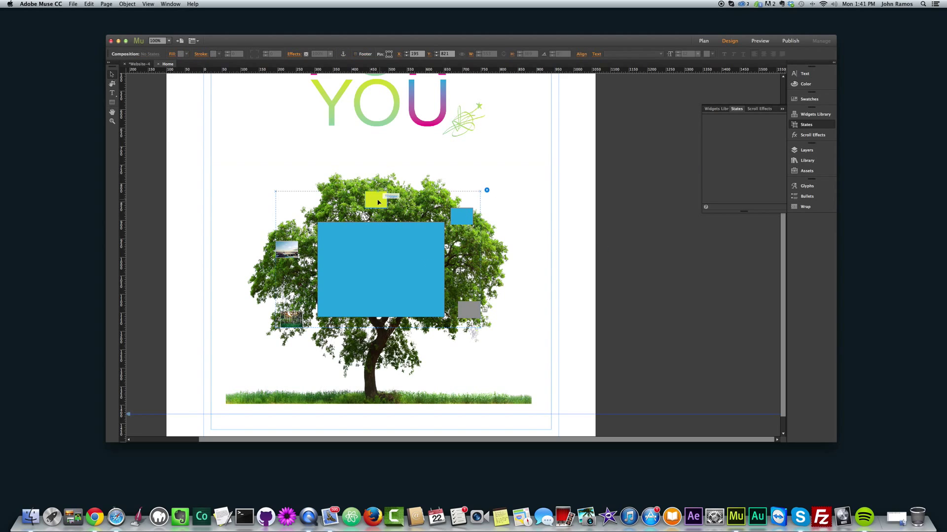
pyautogui.click(355, 252)
pyautogui.click(657, 241)
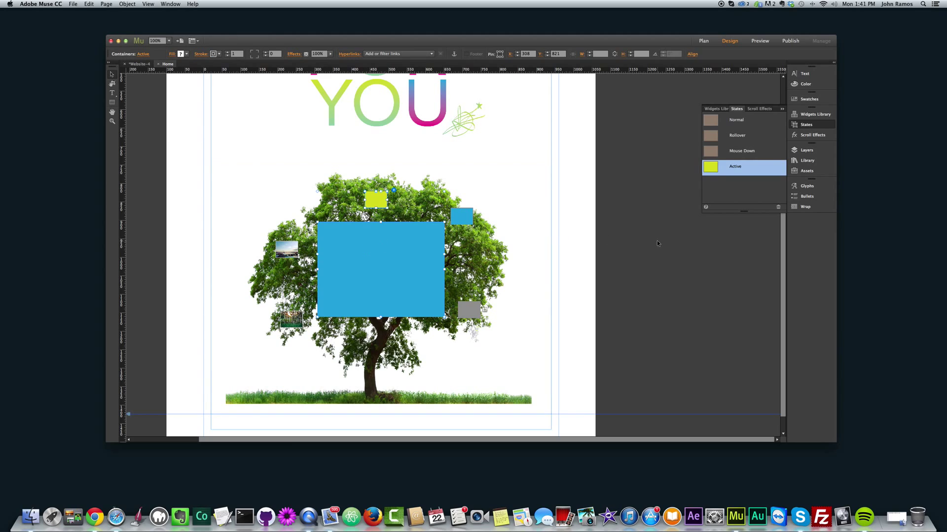
# Select the topmost trigger together with its target and add Bridge in the forest.jpg as their Active-state fill image
pyautogui.click(378, 199)
pyautogui.click(378, 199)
pyautogui.click(392, 254)
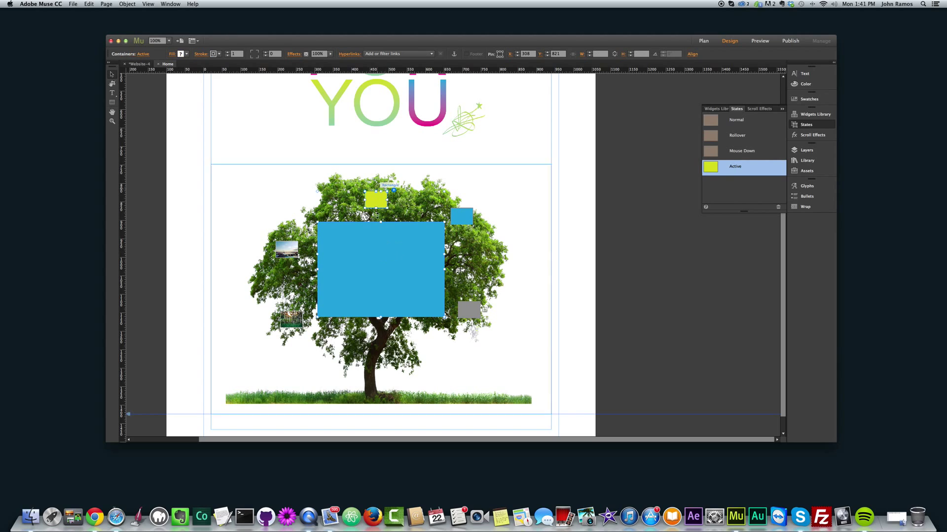
pyautogui.click(172, 54)
pyautogui.click(204, 116)
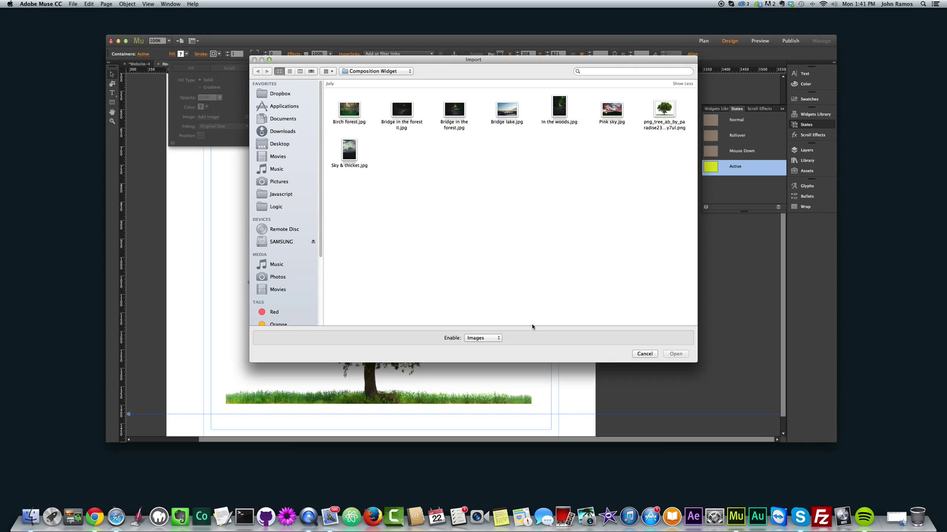
pyautogui.doubleClick(450, 110)
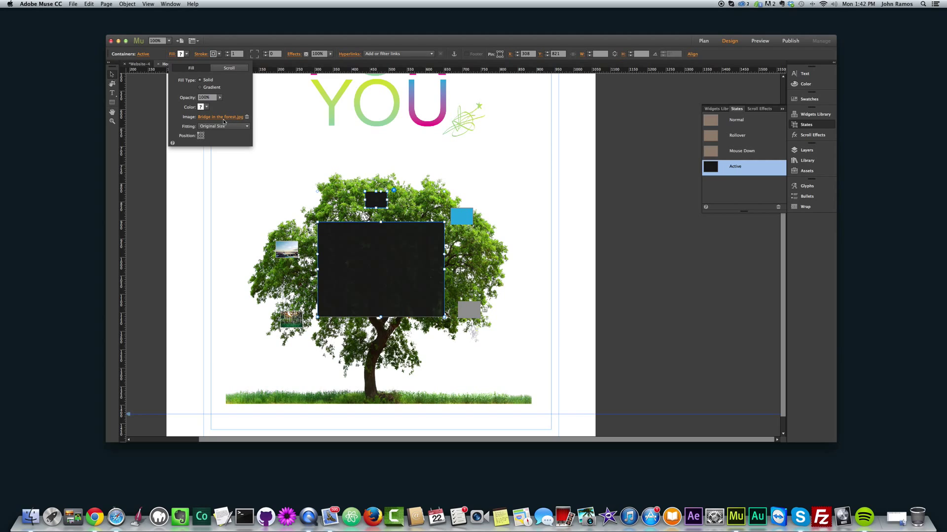
# Set the topmost trigger's Active image fitting to Scale To Fill and centre its position
pyautogui.click(224, 126)
pyautogui.click(214, 137)
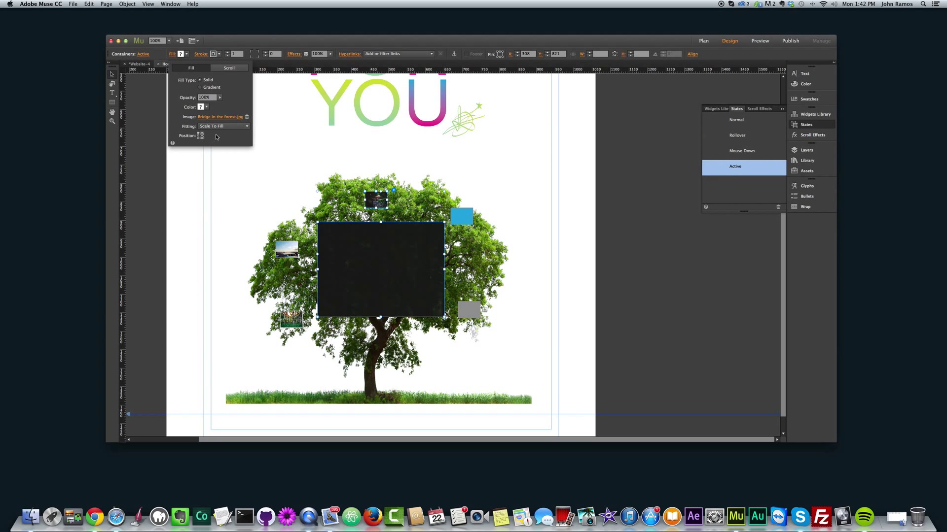
pyautogui.click(200, 136)
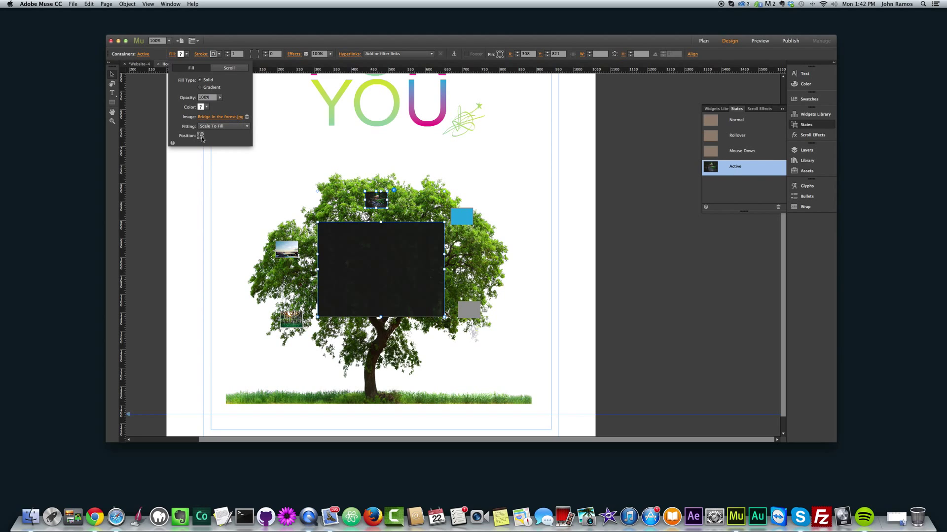
pyautogui.click(684, 319)
pyautogui.click(663, 306)
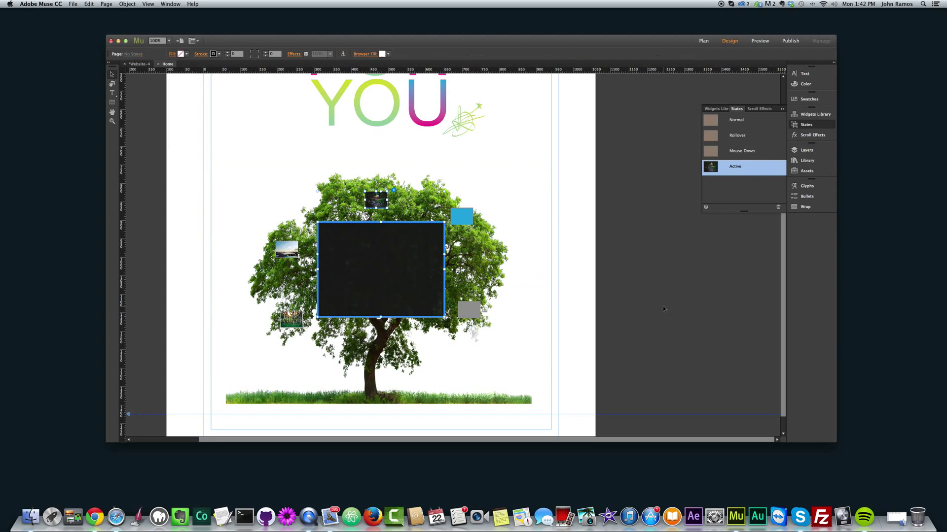
# Set the fill image of the topmost trigger's target to Scale To Fill and centre it in the Normal state
pyautogui.click(382, 277)
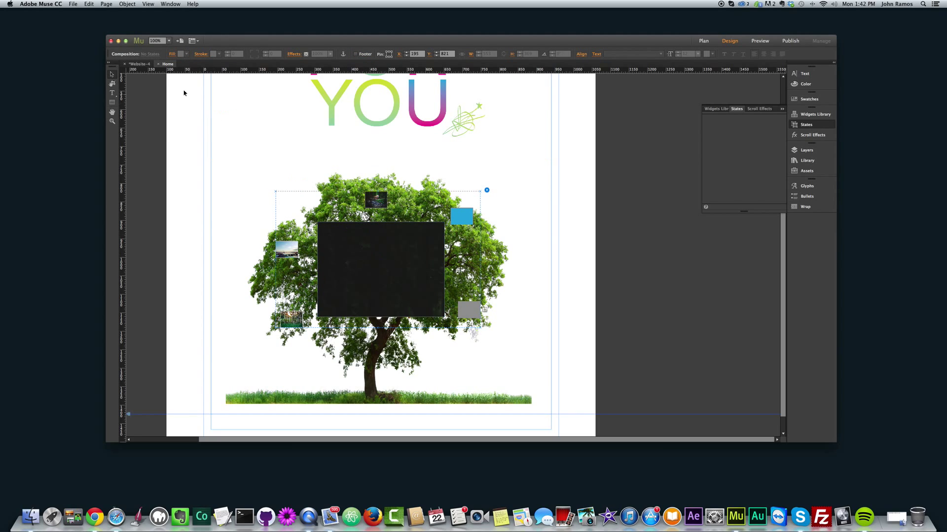
pyautogui.click(172, 54)
pyautogui.click(386, 261)
pyautogui.click(180, 54)
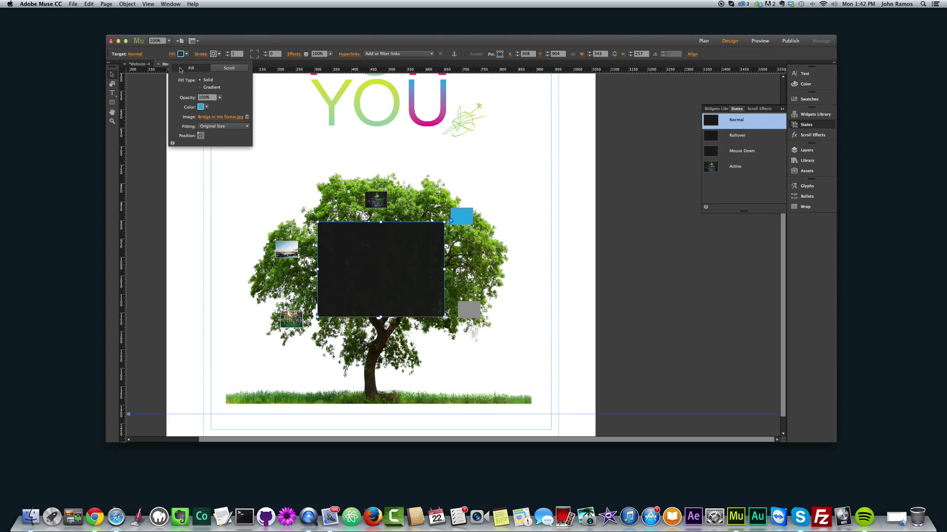
pyautogui.click(220, 117)
pyautogui.click(213, 138)
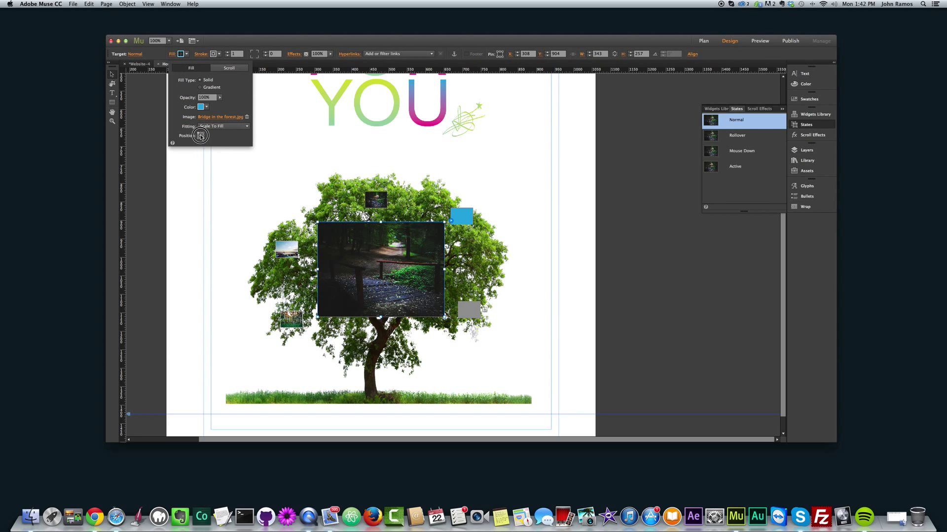
pyautogui.click(646, 306)
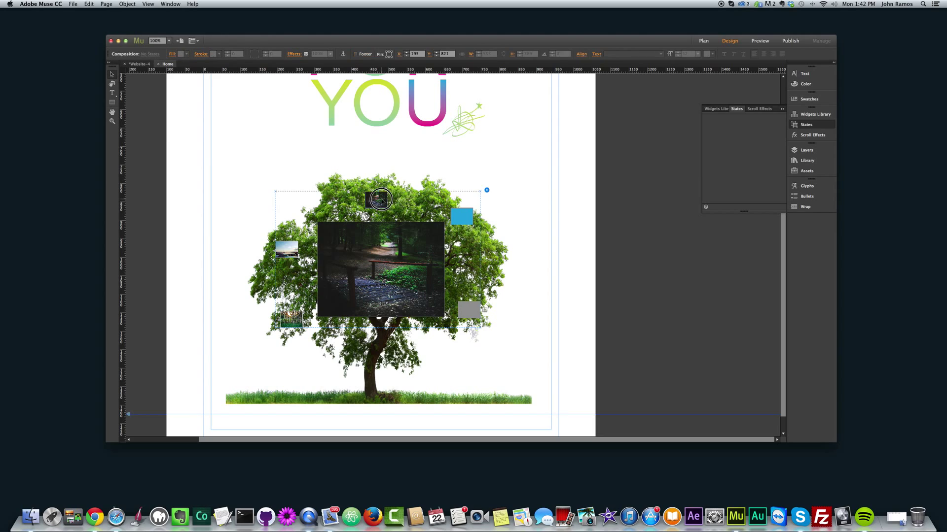
# Fill the topmost trigger's Normal state with Bridge in the forest.jpg, fitted with Scale To Fill and centred
pyautogui.click(383, 205)
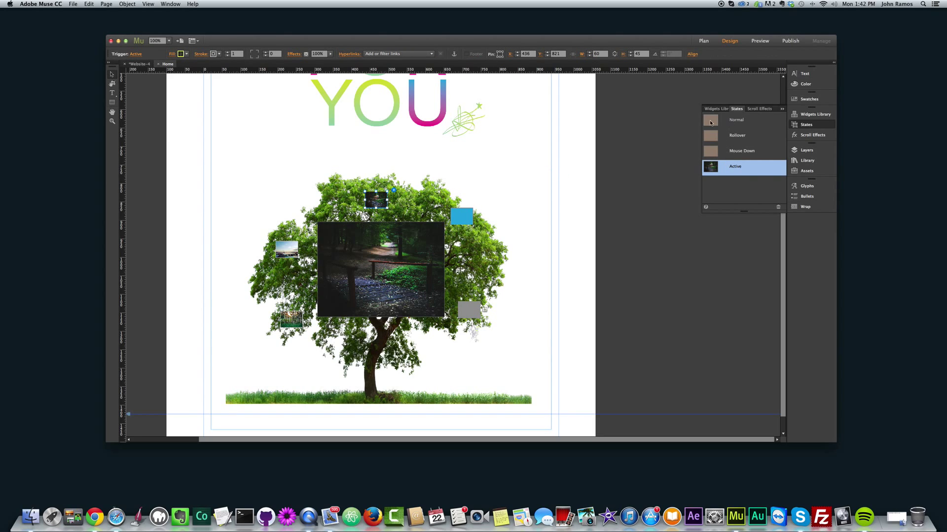
pyautogui.click(710, 122)
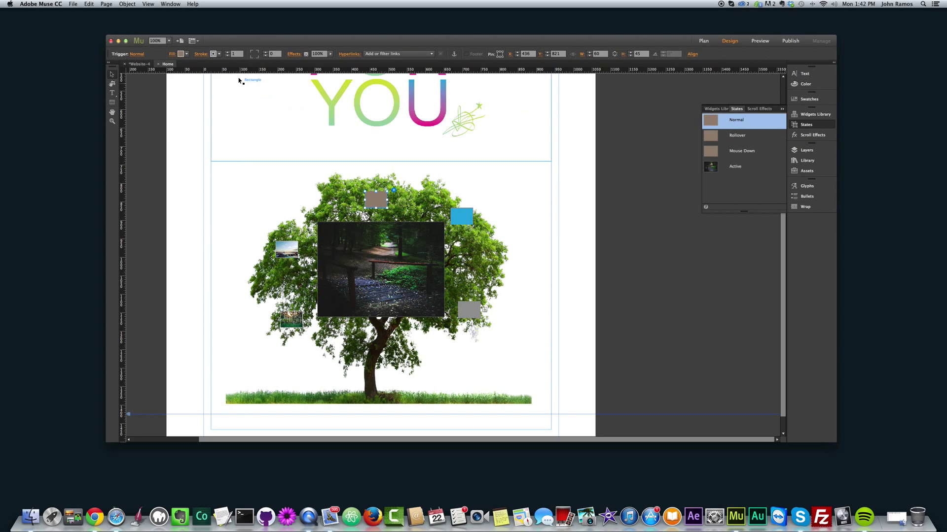
pyautogui.click(181, 54)
pyautogui.click(209, 117)
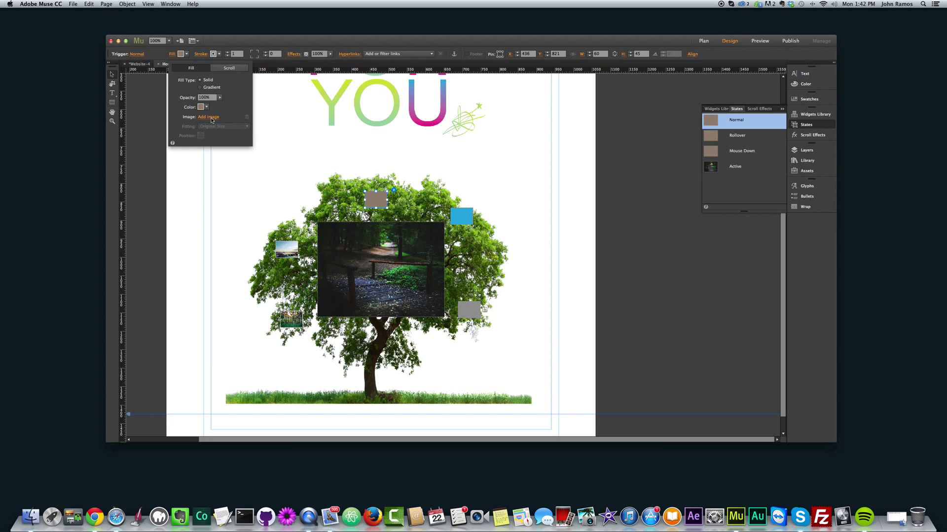
pyautogui.doubleClick(448, 118)
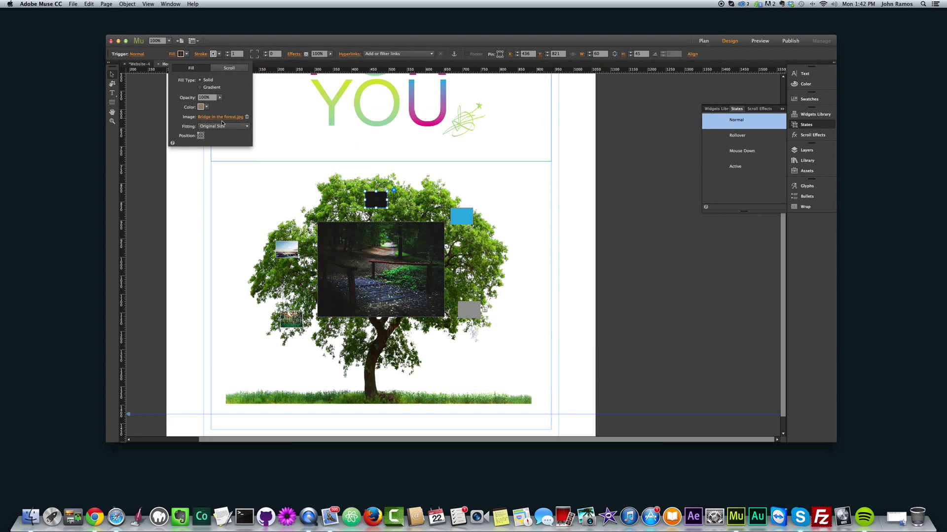
pyautogui.click(212, 126)
pyautogui.click(212, 134)
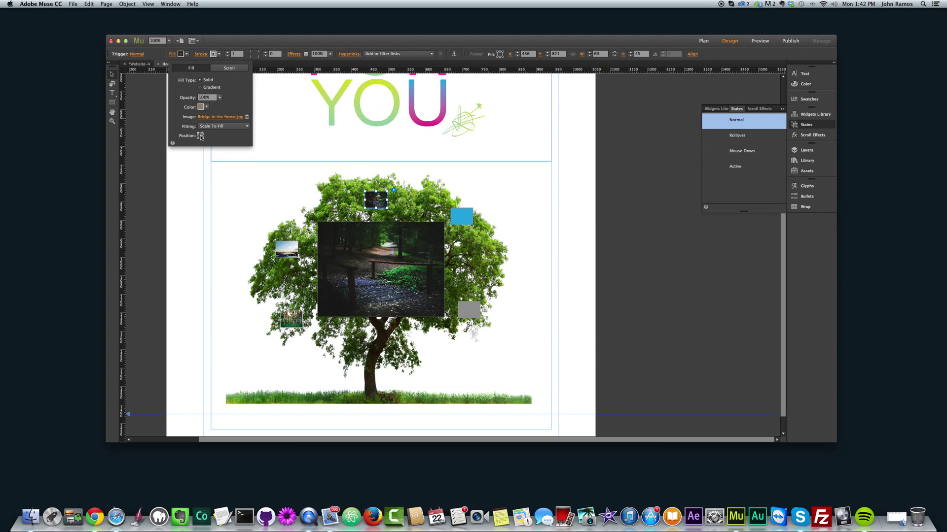
pyautogui.click(639, 267)
# Fill the upper-right trigger and its target together with Bridge in the forest II.jpg in the Normal state, using Scale To Fill and a centred position
pyautogui.click(464, 219)
pyautogui.click(424, 239)
pyautogui.click(731, 120)
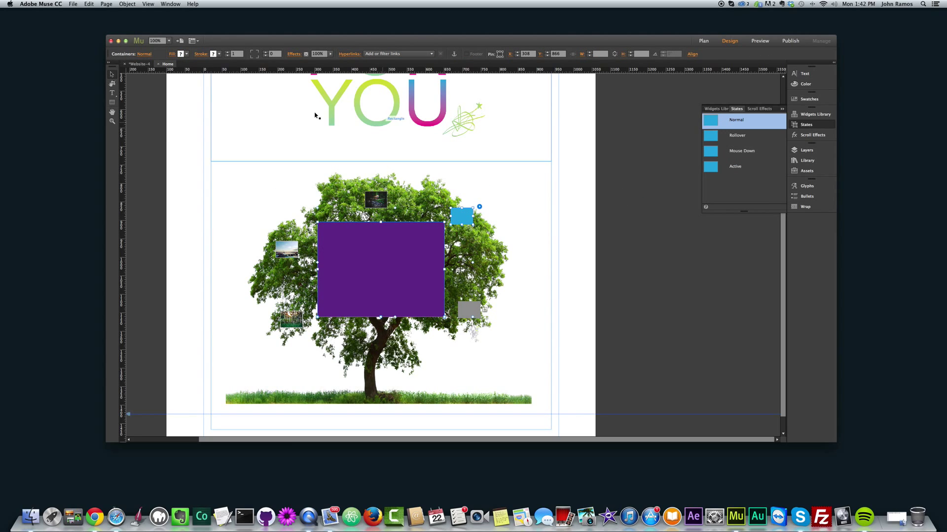
pyautogui.click(172, 54)
pyautogui.click(208, 116)
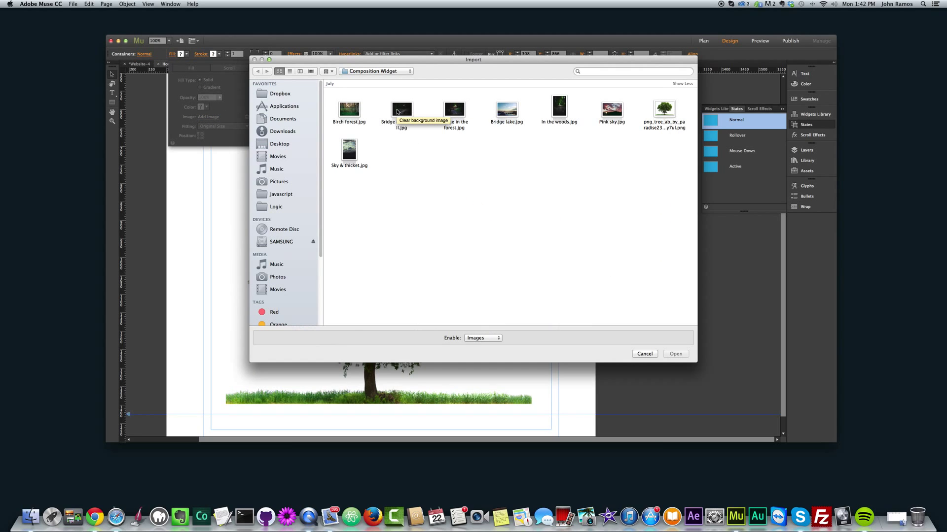
pyautogui.click(397, 112)
pyautogui.doubleClick(397, 112)
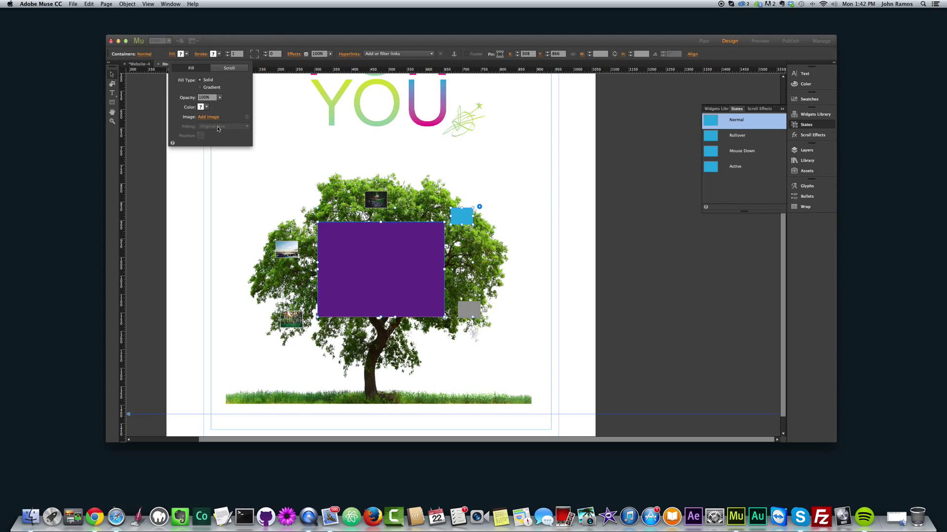
pyautogui.click(220, 129)
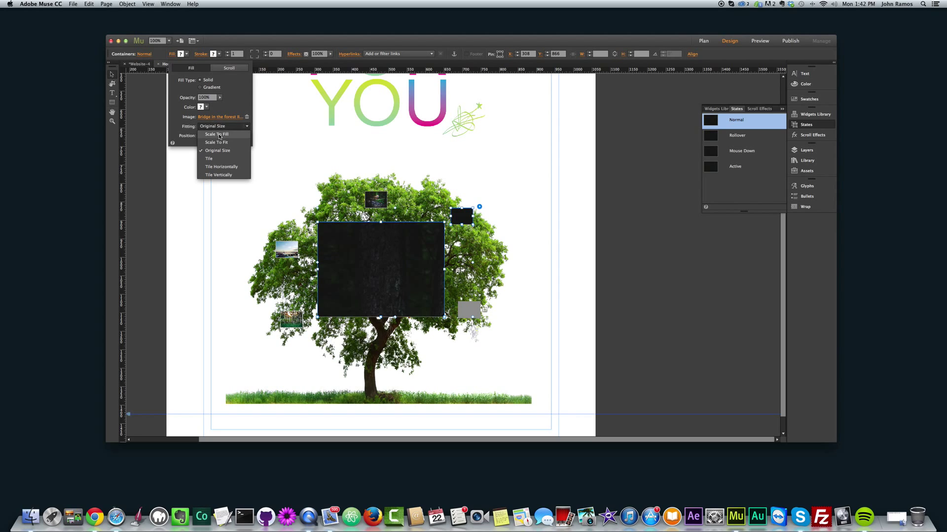
pyautogui.click(203, 138)
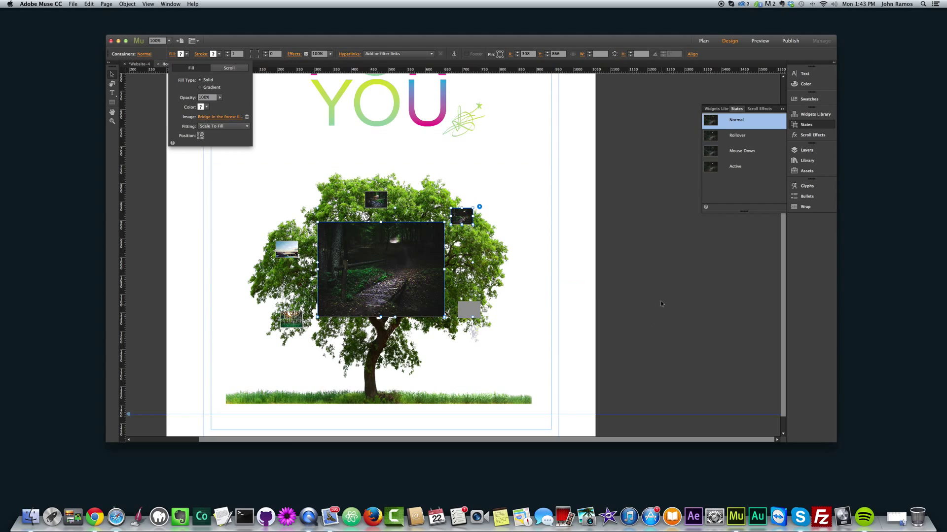
# Fill the lower-right trigger and its target together with Pink sky.jpg in the Normal state, using Scale To Fill and a centred position
pyautogui.click(647, 318)
pyautogui.click(471, 316)
pyautogui.click(466, 316)
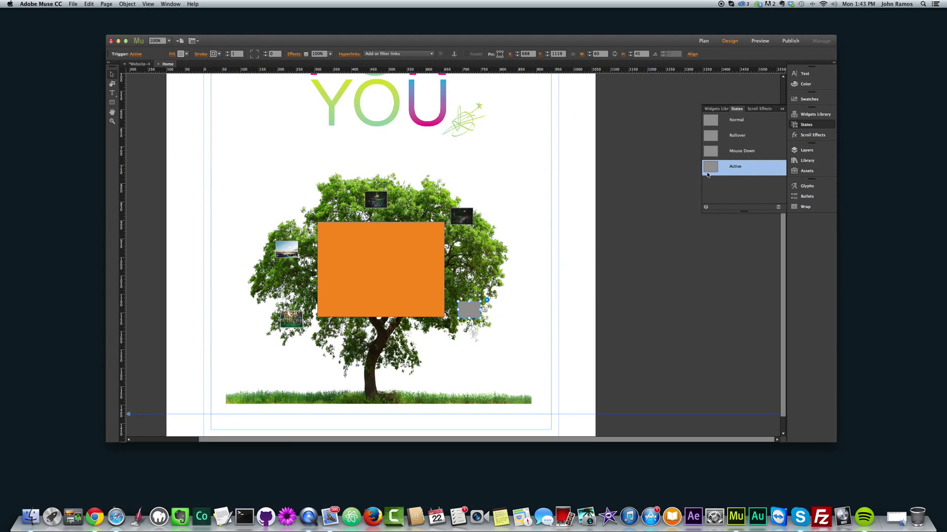
pyautogui.click(707, 120)
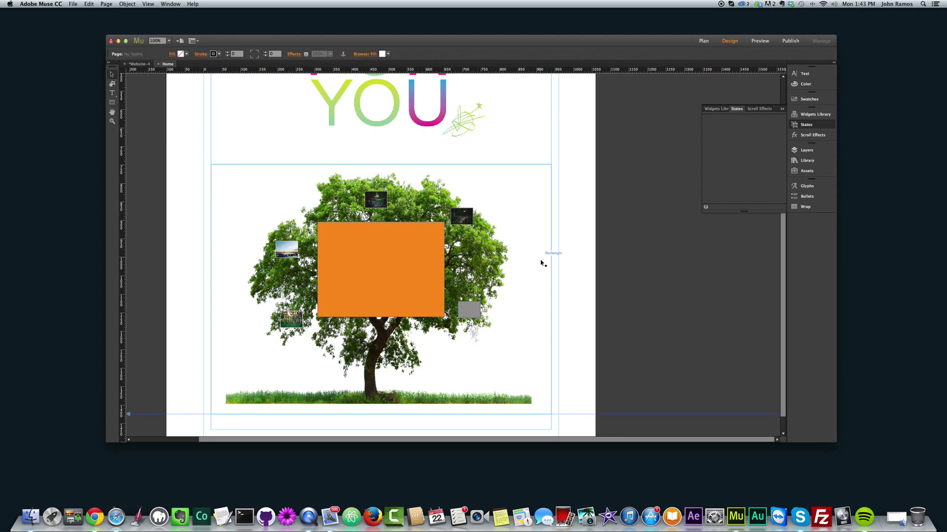
pyautogui.click(710, 166)
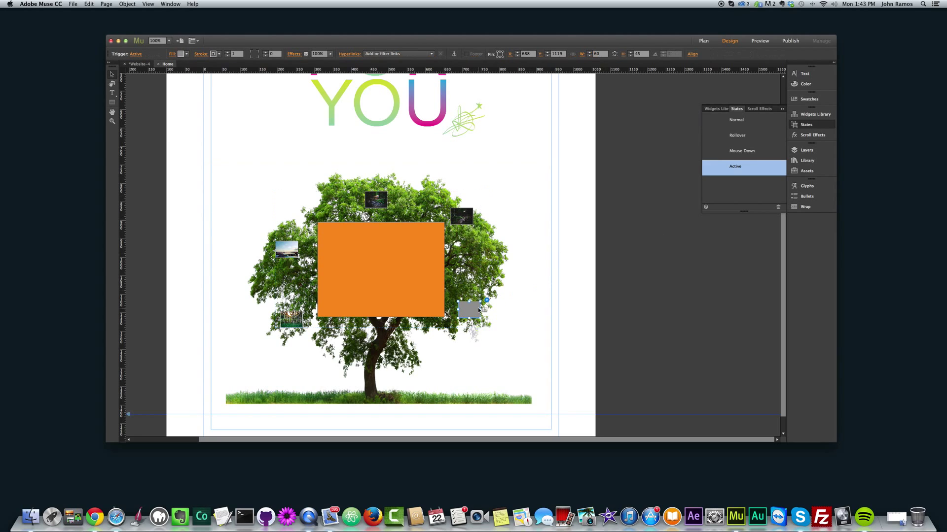
pyautogui.click(720, 120)
pyautogui.click(399, 265)
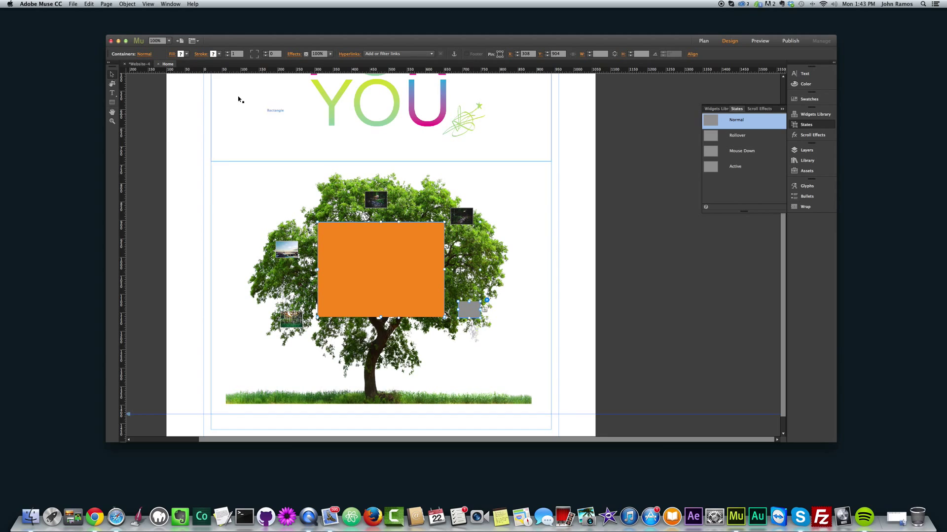
pyautogui.click(174, 56)
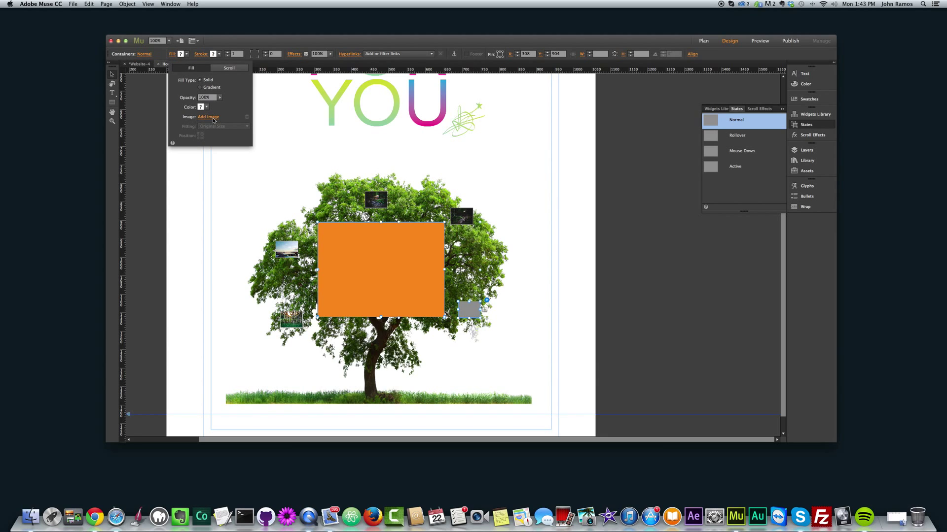
pyautogui.click(208, 117)
pyautogui.doubleClick(610, 111)
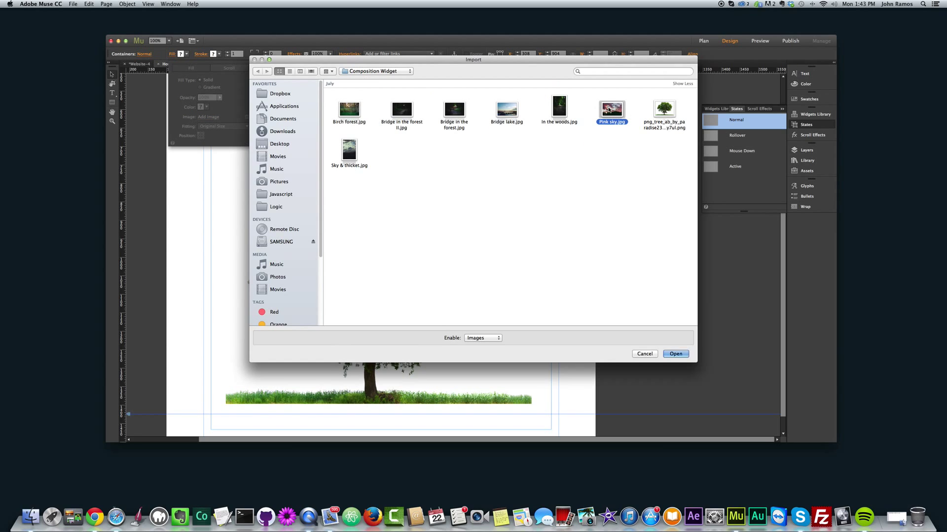
pyautogui.click(225, 126)
pyautogui.click(207, 144)
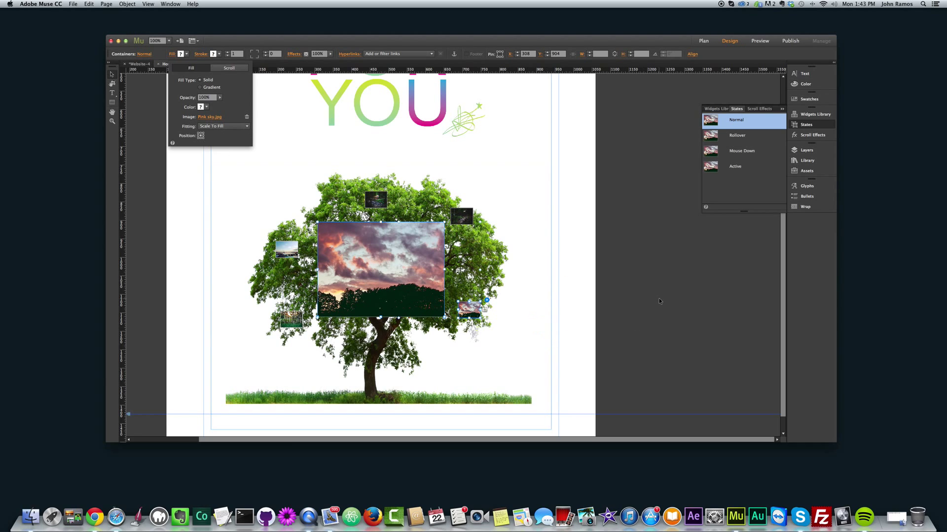
pyautogui.click(645, 328)
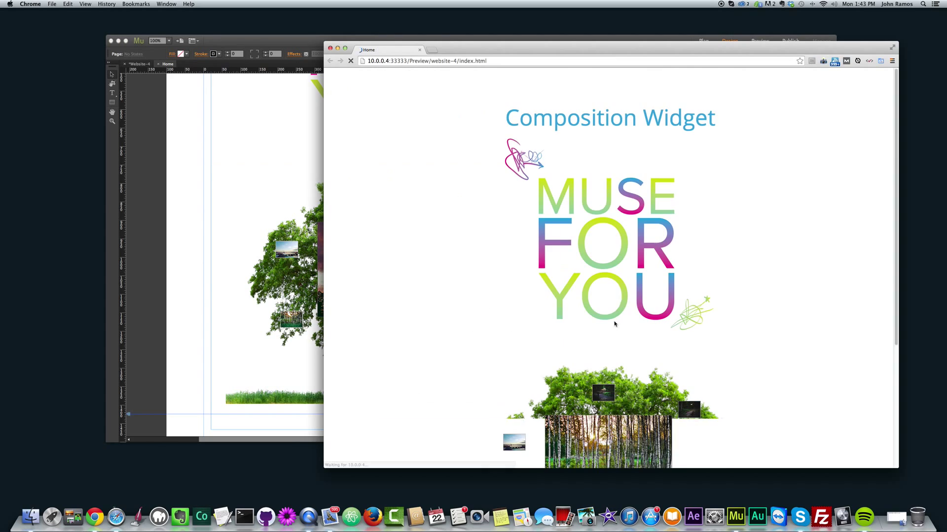
# Test the photo triggers around the tree in the Chrome preview of the page
pyautogui.scroll(-3, 613, 282)
pyautogui.click(513, 267)
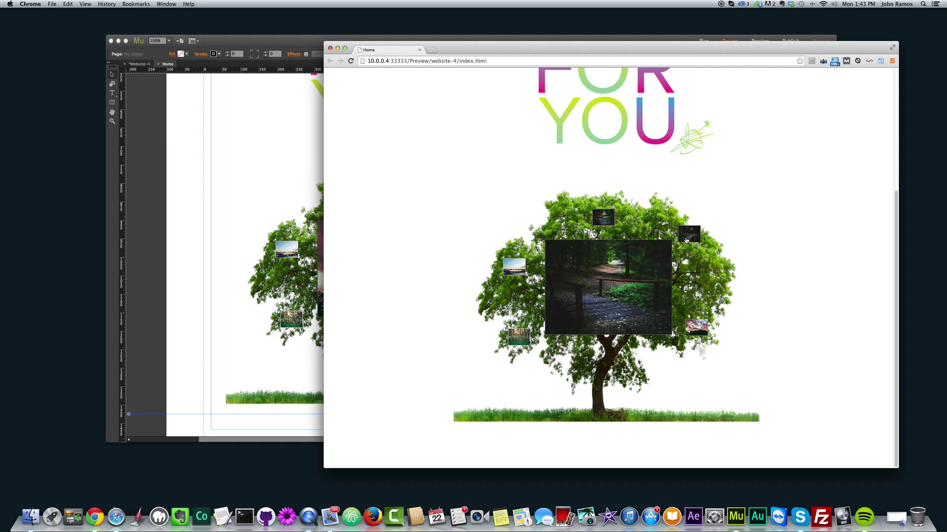
pyautogui.scroll(2, 709, 288)
pyautogui.scroll(-3, 710, 289)
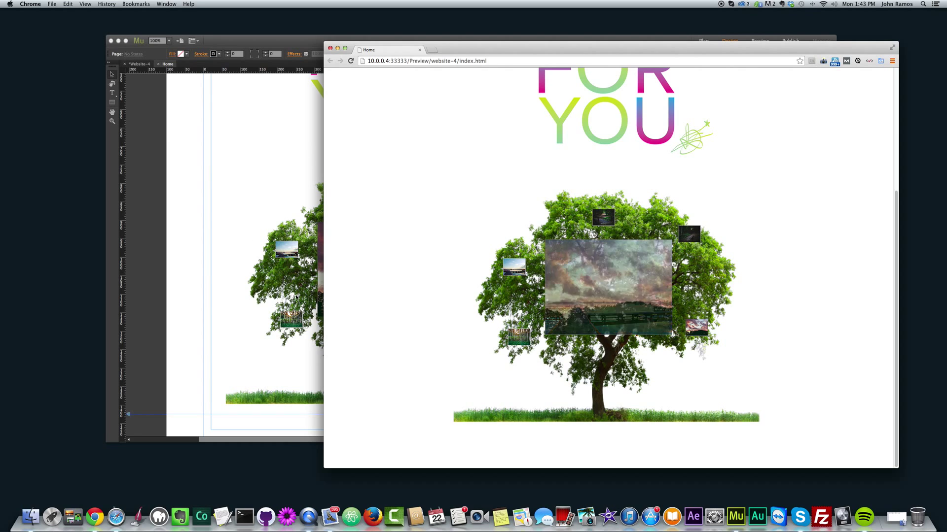
# Switch back to Muse and move the lower-left trigger down near the grass and the upper-right trigger outward above the tree's edge
pyautogui.click(159, 249)
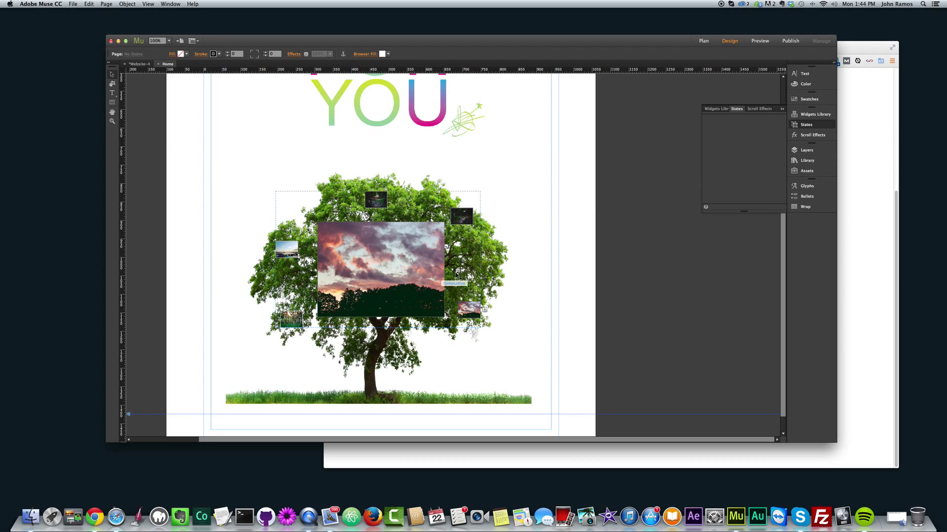
pyautogui.click(373, 258)
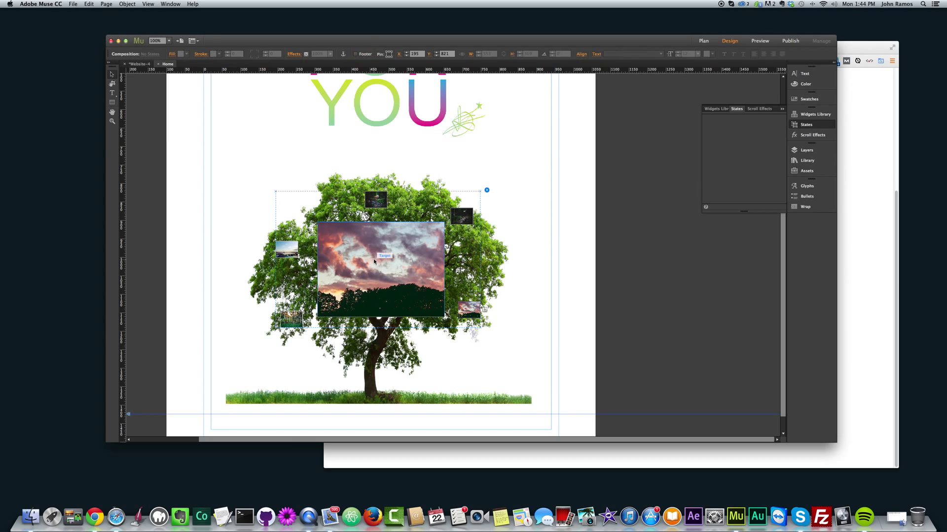
pyautogui.click(653, 294)
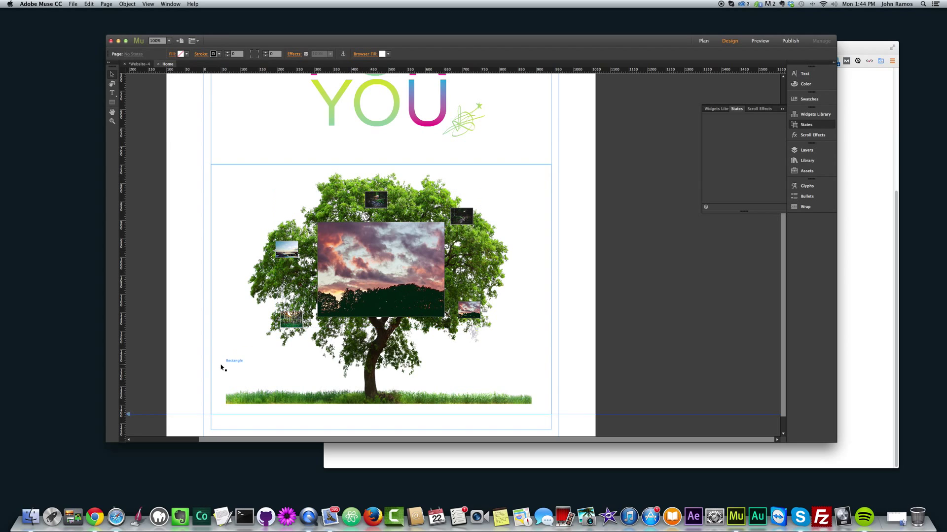
pyautogui.click(291, 319)
pyautogui.moveTo(295, 323); pyautogui.dragTo(232, 375)
pyautogui.click(459, 219)
pyautogui.moveTo(459, 219); pyautogui.dragTo(540, 157)
pyautogui.click(626, 235)
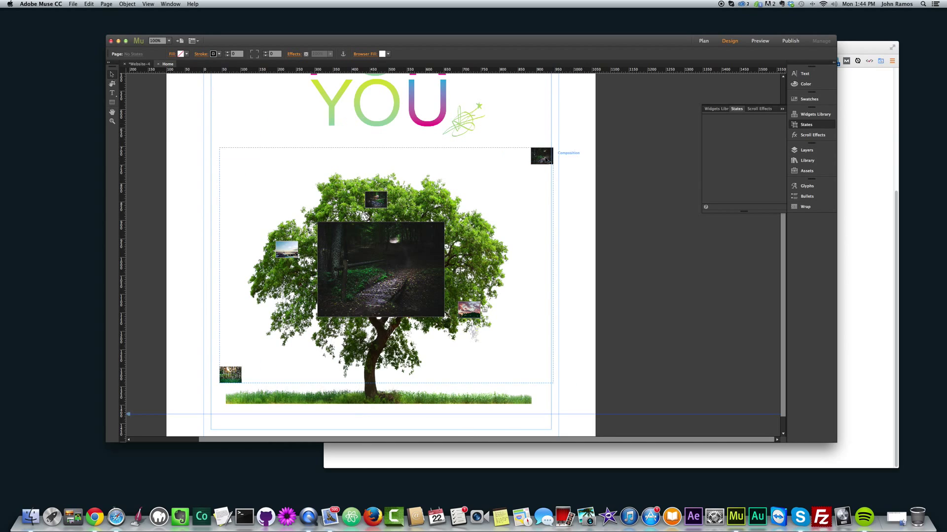
# Undo the moves of the lower-left and upper-right triggers
pyautogui.press('super+z')
pyautogui.press('super+z')
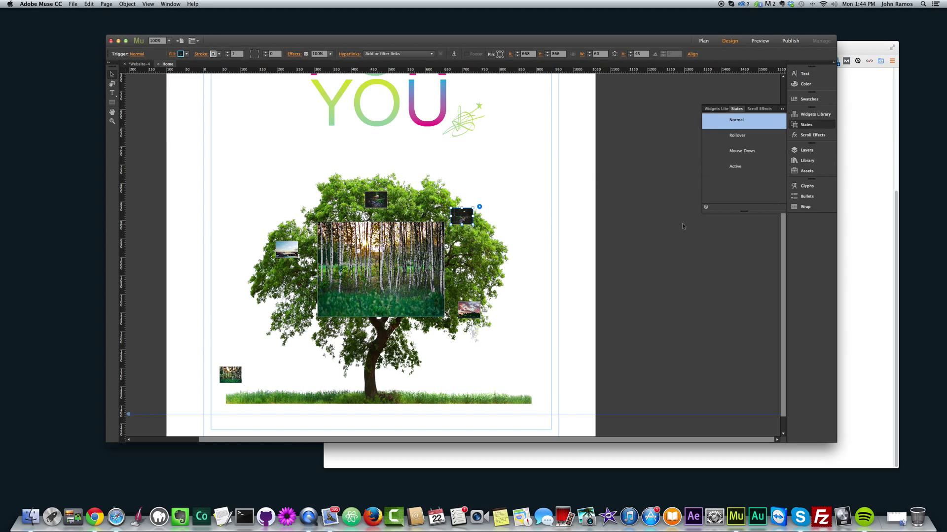
pyautogui.press('super+z')
pyautogui.press('super+z')
pyautogui.press('super+z')
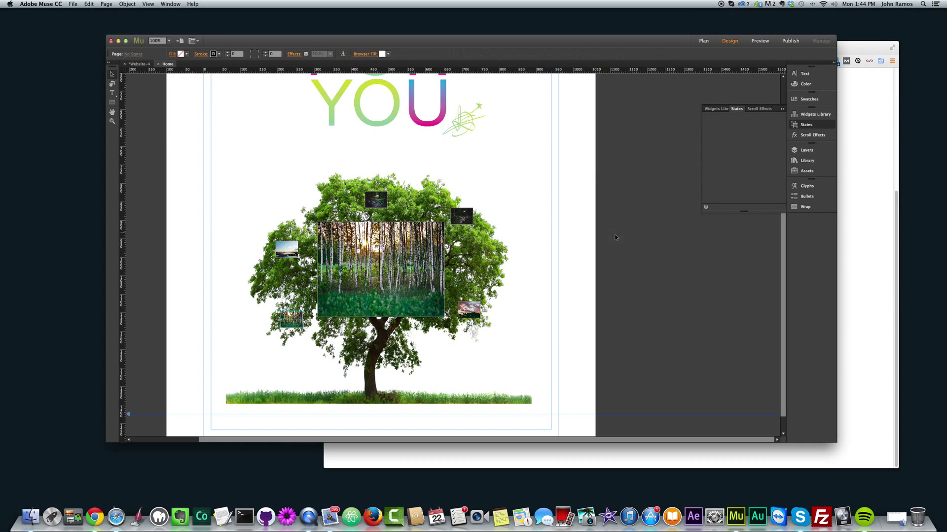
pyautogui.press('super+z')
pyautogui.press('super+z')
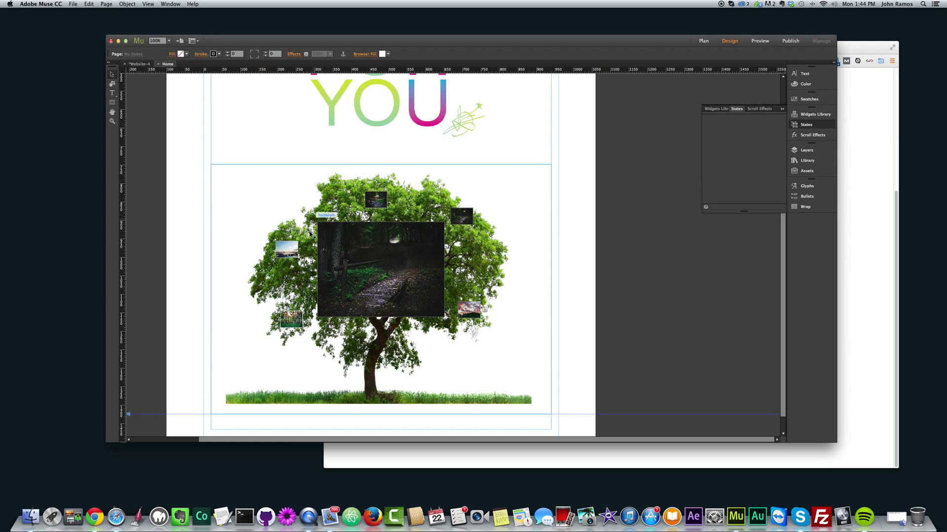
# Review the composition's Position choices in its options and set Position to Lightbox
pyautogui.click(385, 279)
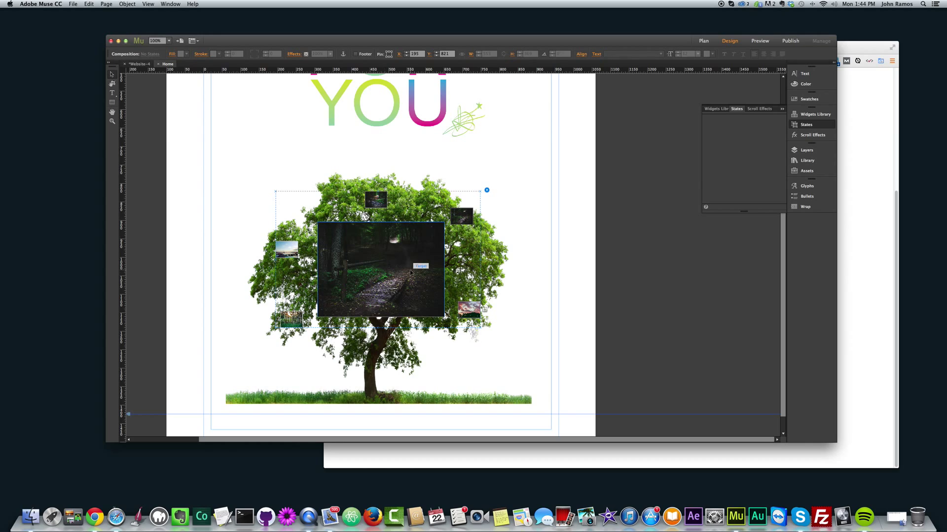
pyautogui.click(486, 191)
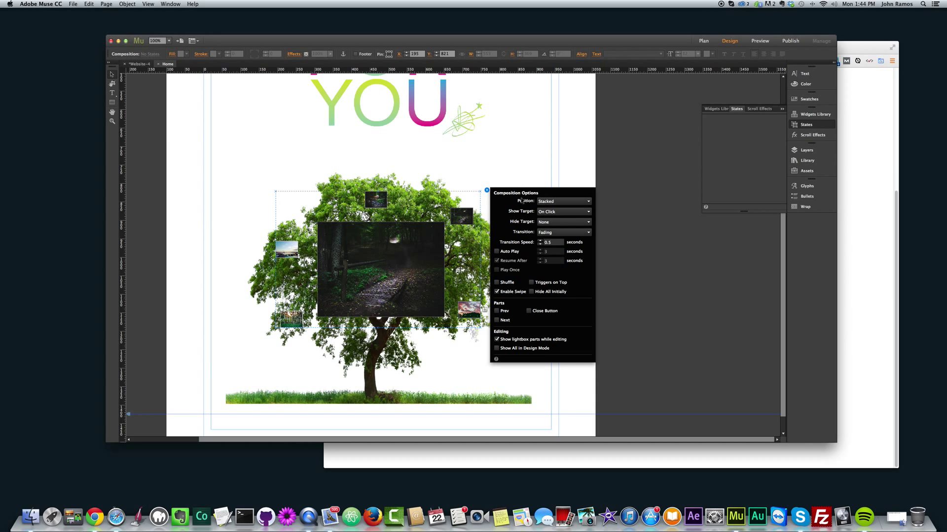
pyautogui.click(547, 203)
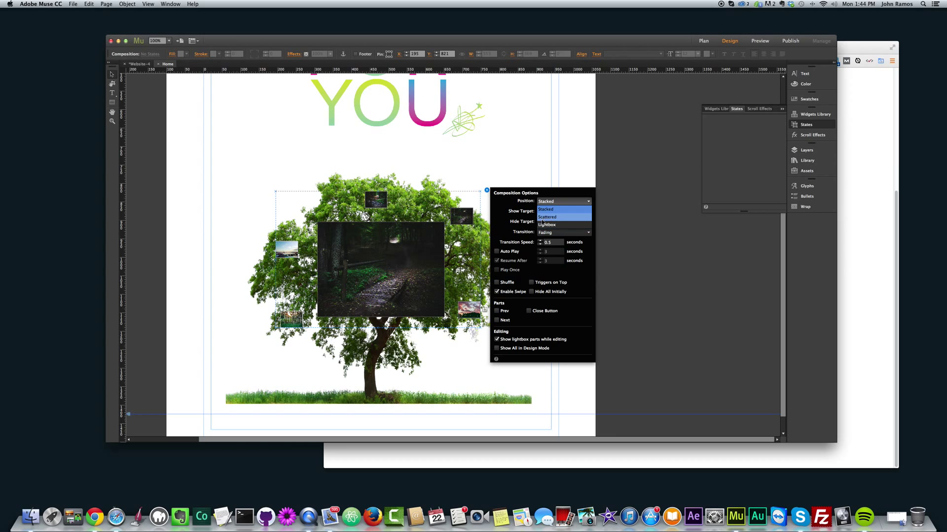
pyautogui.click(521, 210)
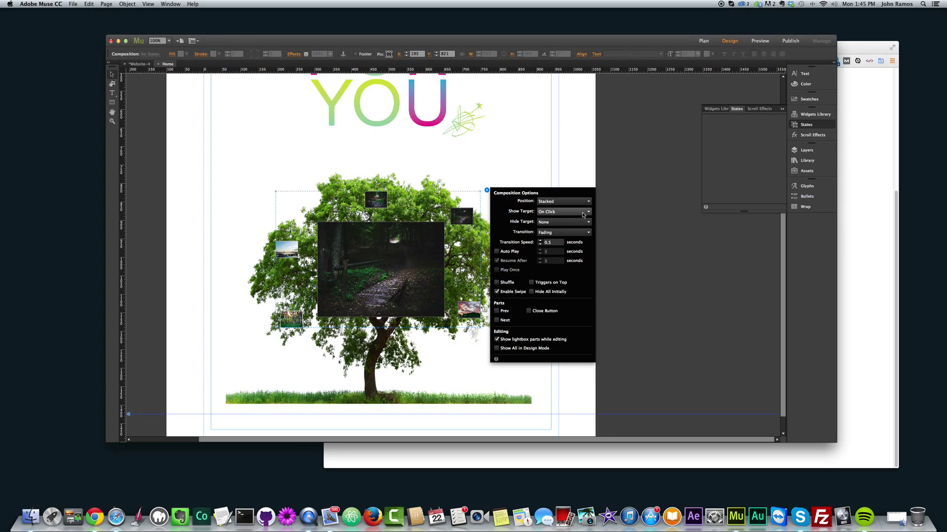
pyautogui.click(565, 202)
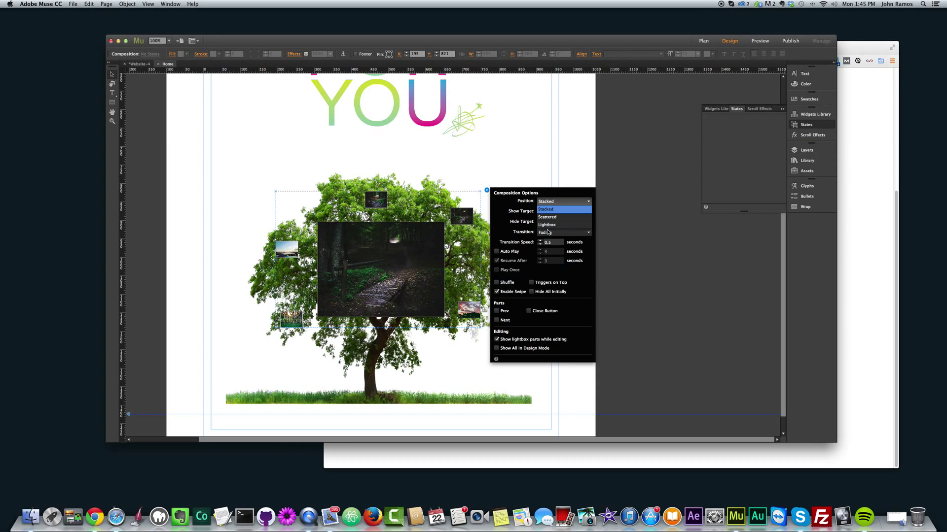
pyautogui.click(516, 221)
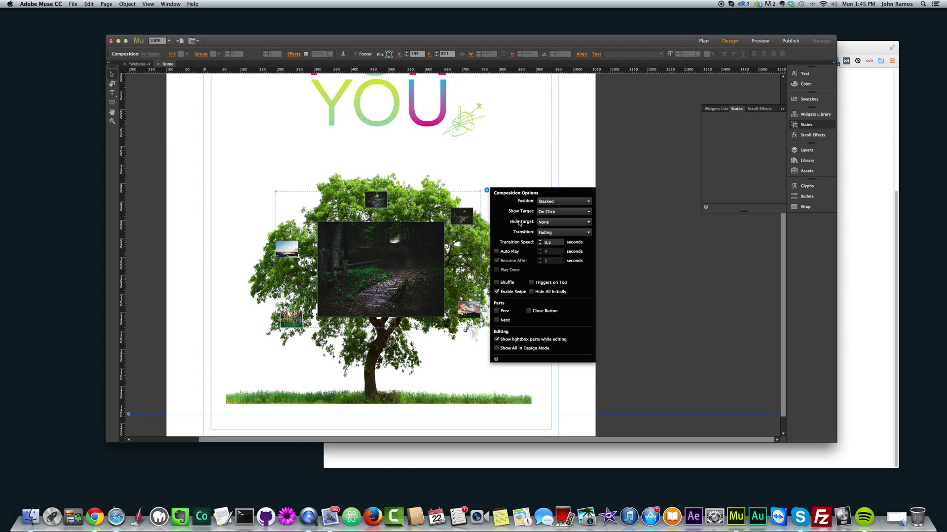
pyautogui.click(572, 203)
pyautogui.click(550, 226)
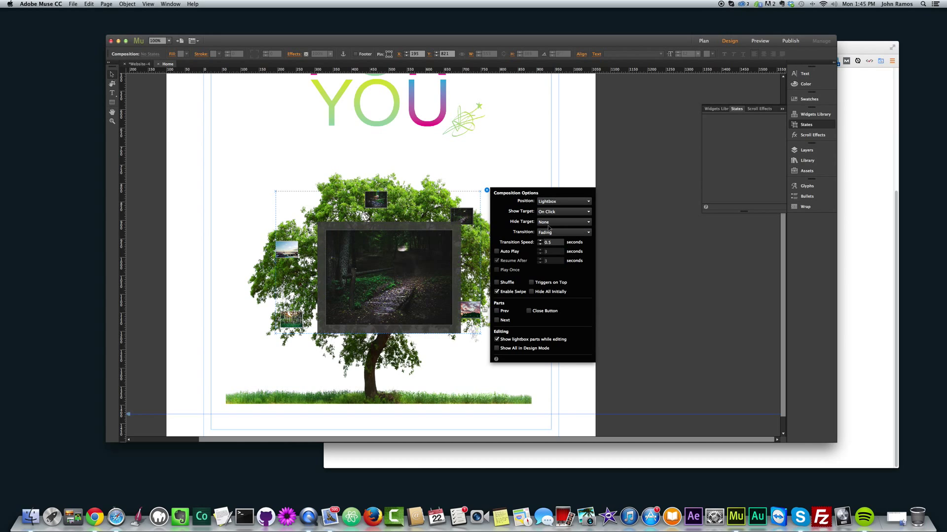
pyautogui.click(621, 287)
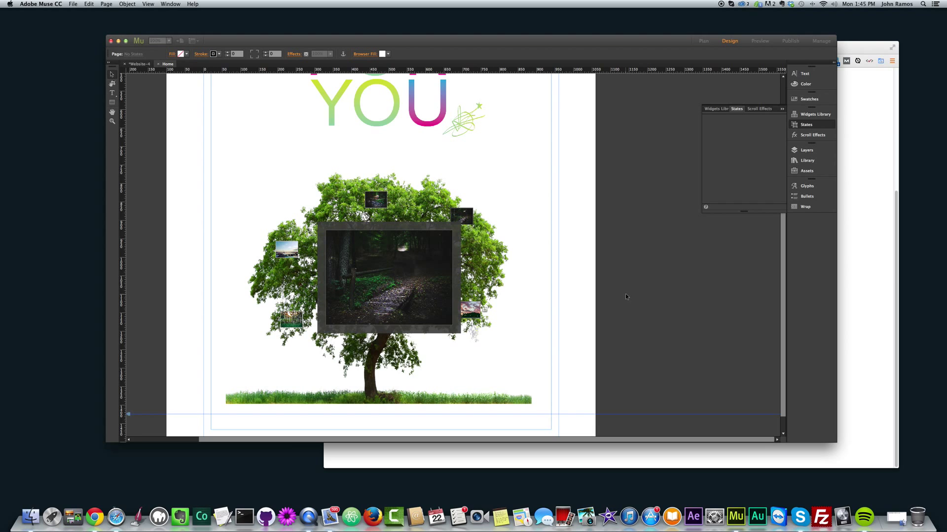
# Preview the page in Chrome and test the lightbox with the topmost, lower-right and lower-left triggers
pyautogui.press('super+alt+e')
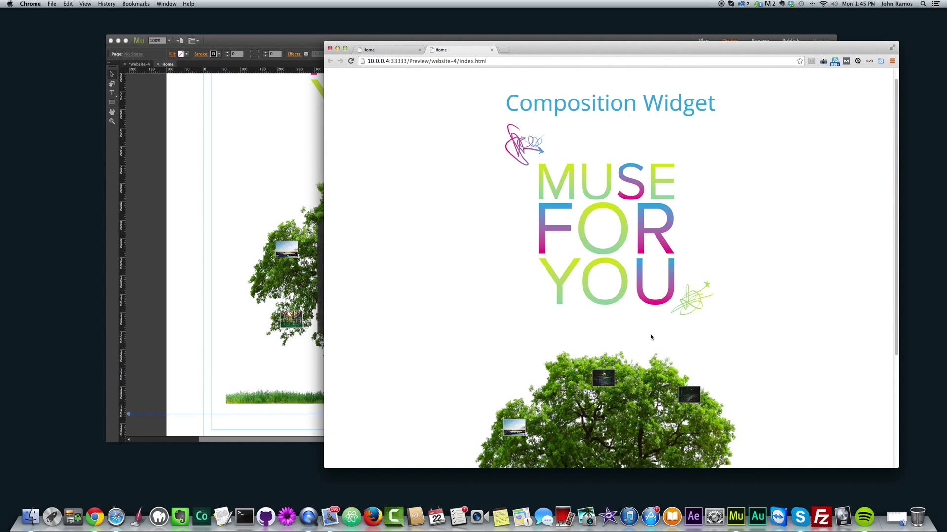
pyautogui.scroll(-3, 651, 337)
pyautogui.click(607, 232)
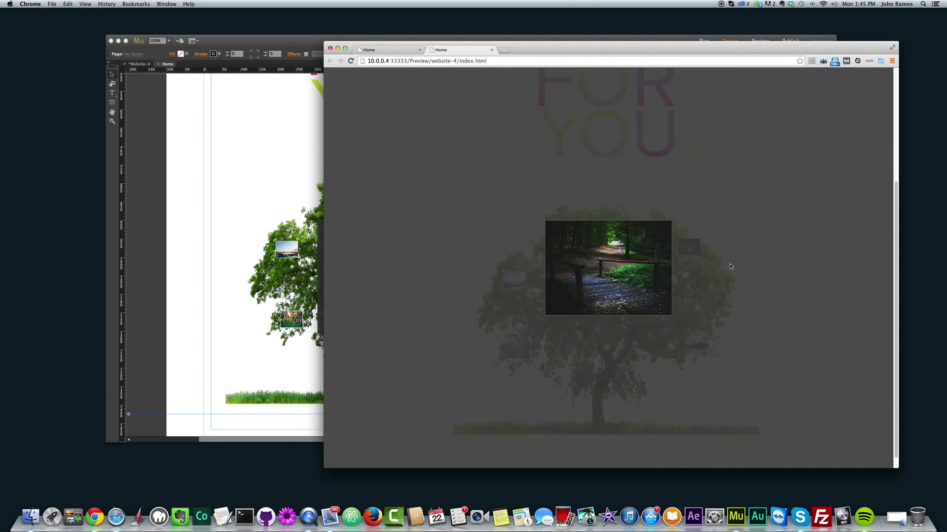
pyautogui.click(730, 267)
pyautogui.click(731, 294)
pyautogui.click(732, 294)
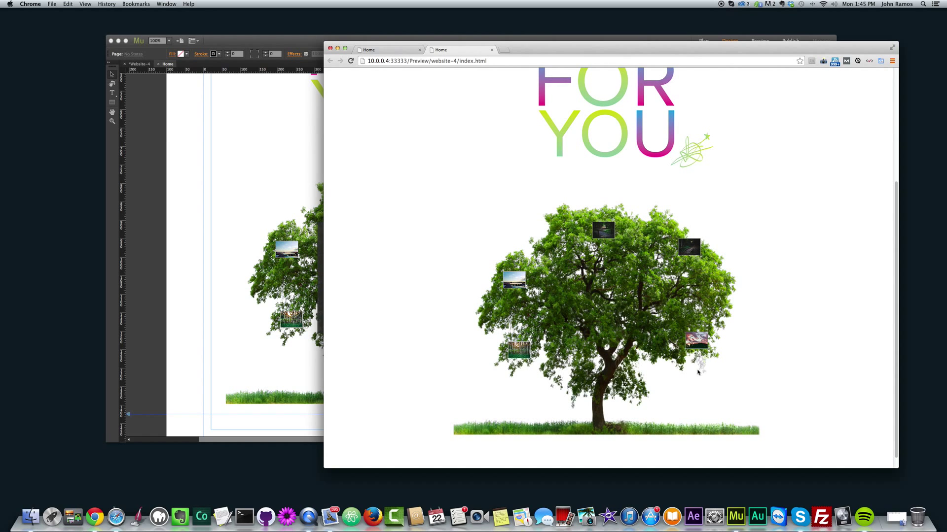
pyautogui.click(703, 339)
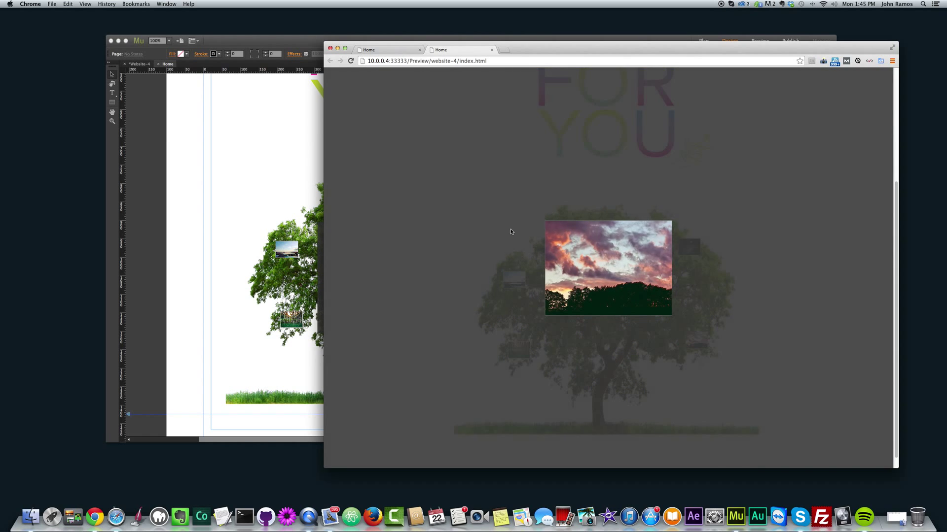
pyautogui.click(512, 230)
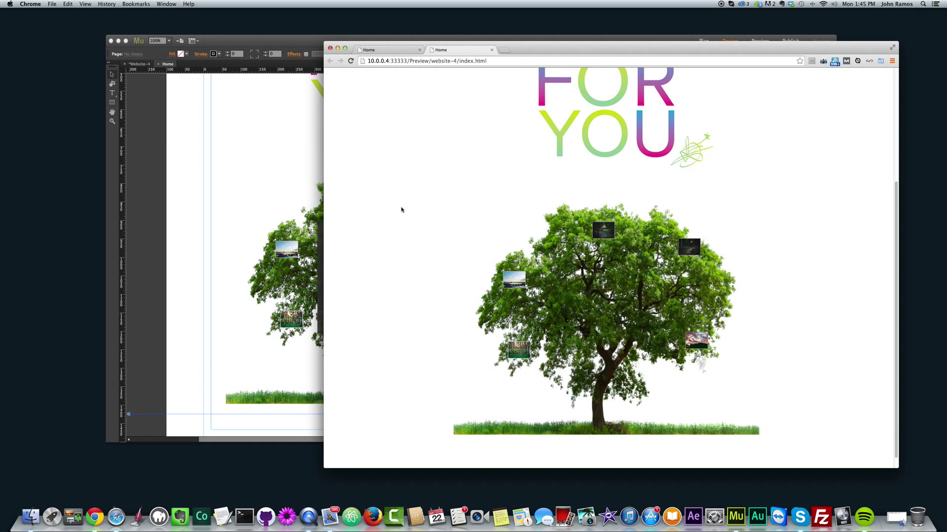
pyautogui.click(518, 350)
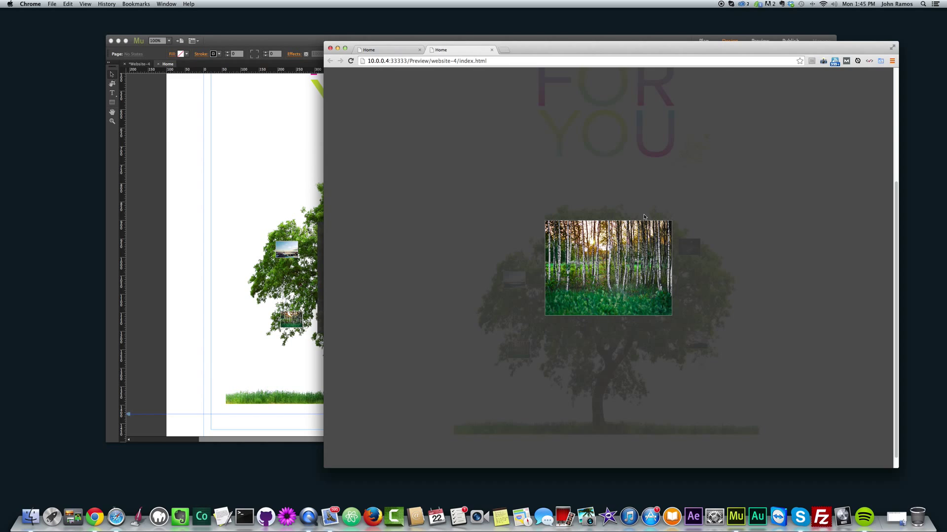
# Switch back to Muse and set the composition's Position option to Scattered
pyautogui.click(136, 268)
pyautogui.click(419, 281)
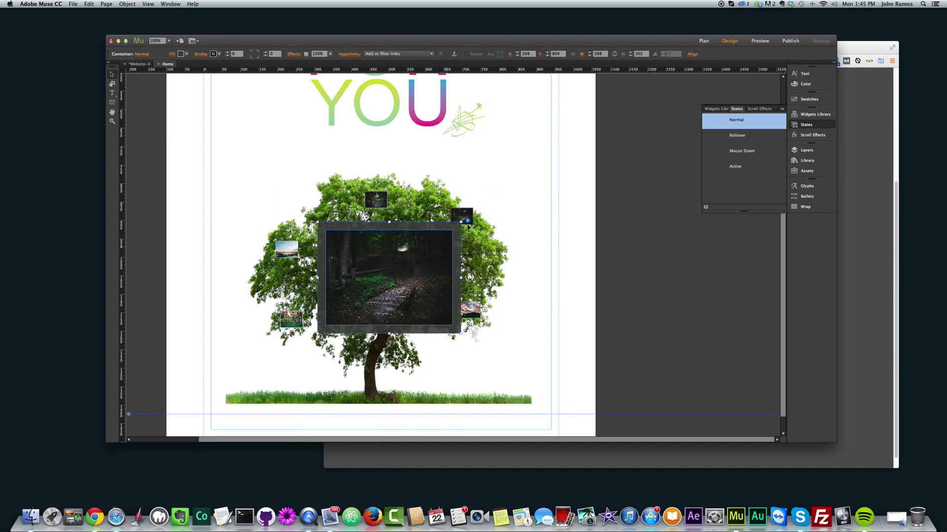
pyautogui.click(476, 219)
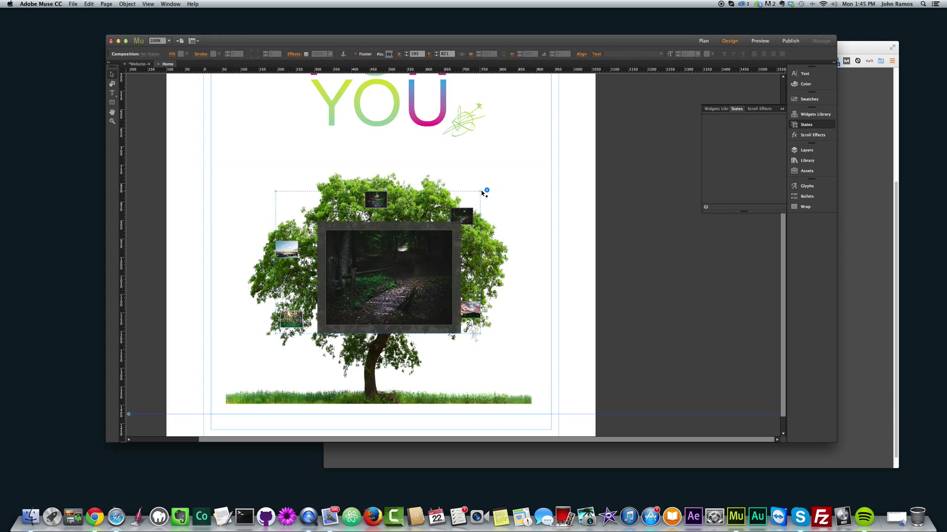
pyautogui.click(486, 190)
pyautogui.click(550, 201)
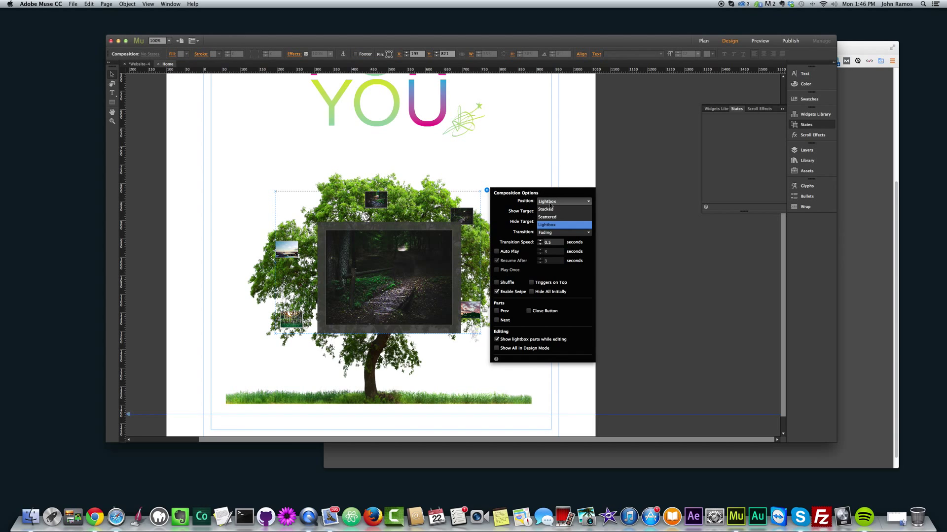
pyautogui.click(546, 209)
pyautogui.click(552, 201)
pyautogui.click(552, 217)
pyautogui.click(653, 223)
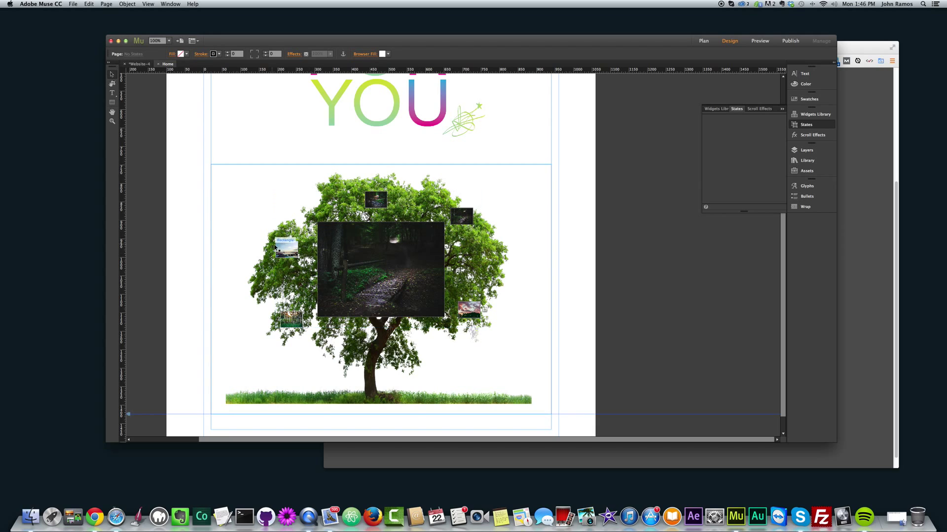
# Move the leftmost trigger's lake photo target to the right of the tree, at about X 799, Y 787
pyautogui.click(296, 318)
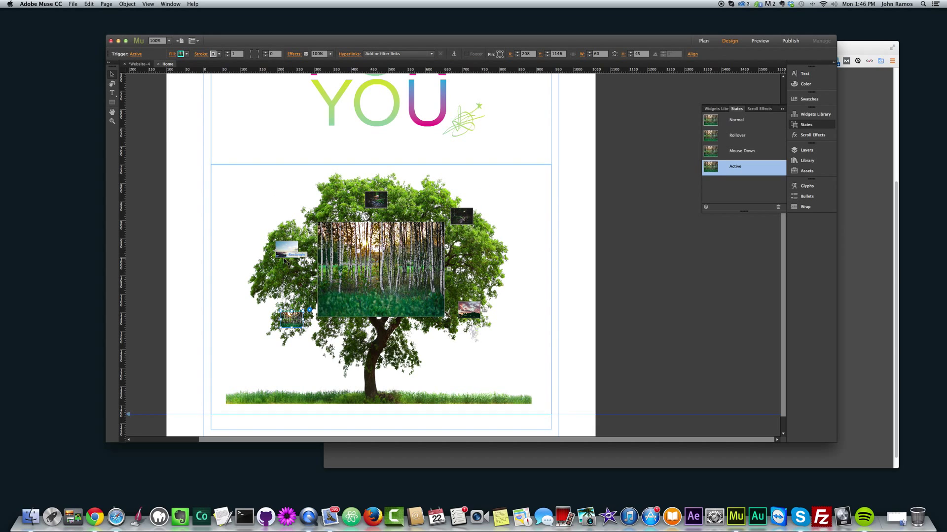
pyautogui.click(290, 253)
pyautogui.moveTo(370, 271); pyautogui.dragTo(547, 231)
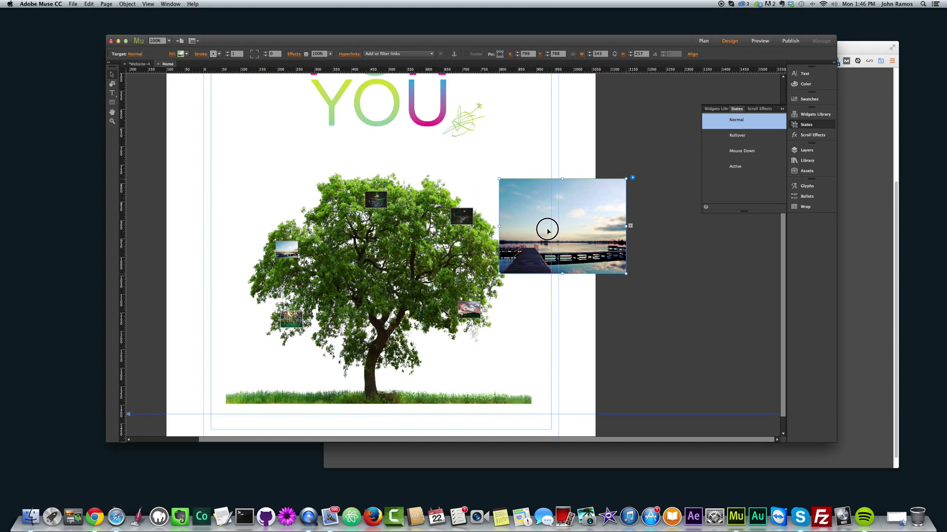
# Preview the page in Chrome and test the scattered composition with the leftmost and upper-right triggers
pyautogui.press('super+alt+e')
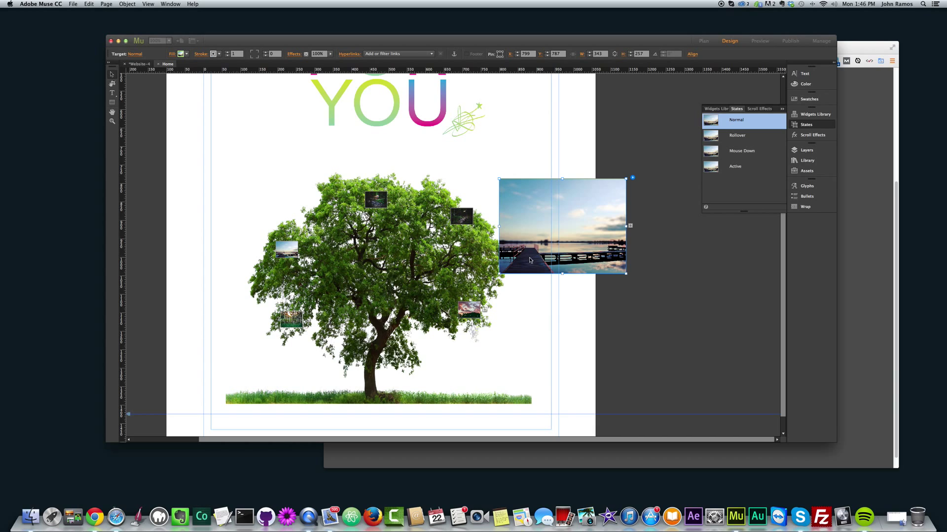
pyautogui.scroll(-5, 534, 325)
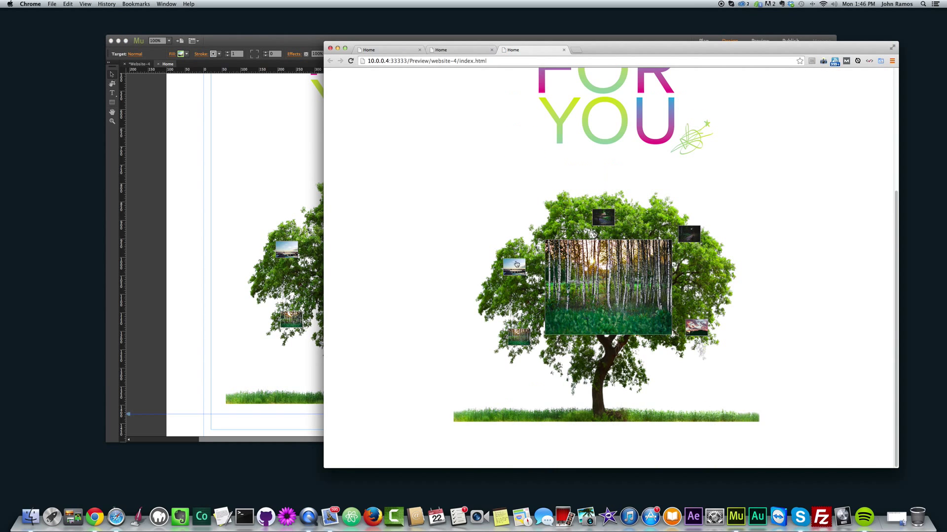
pyautogui.click(517, 268)
pyautogui.click(689, 234)
pyautogui.click(515, 270)
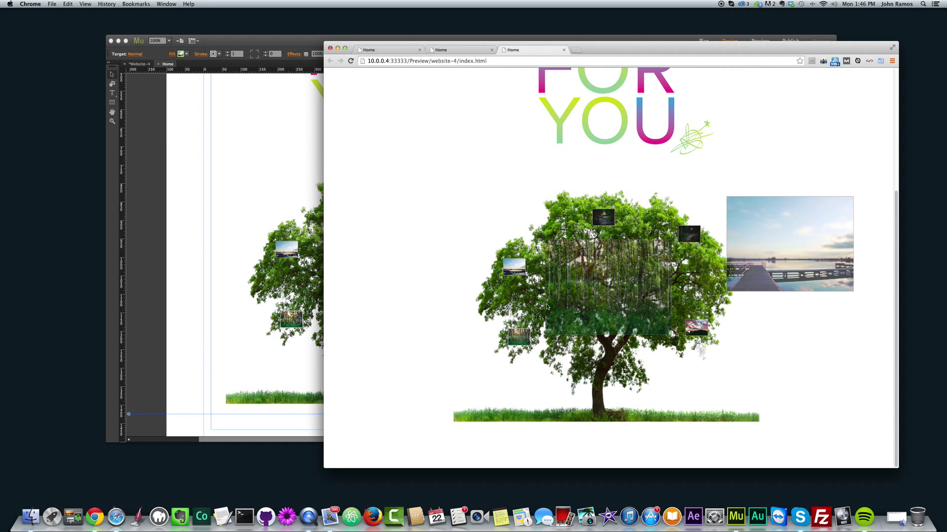
# Switch back to Muse, undo the lake target's move and set the composition's Position to Stacked
pyautogui.click(290, 220)
pyautogui.click(292, 220)
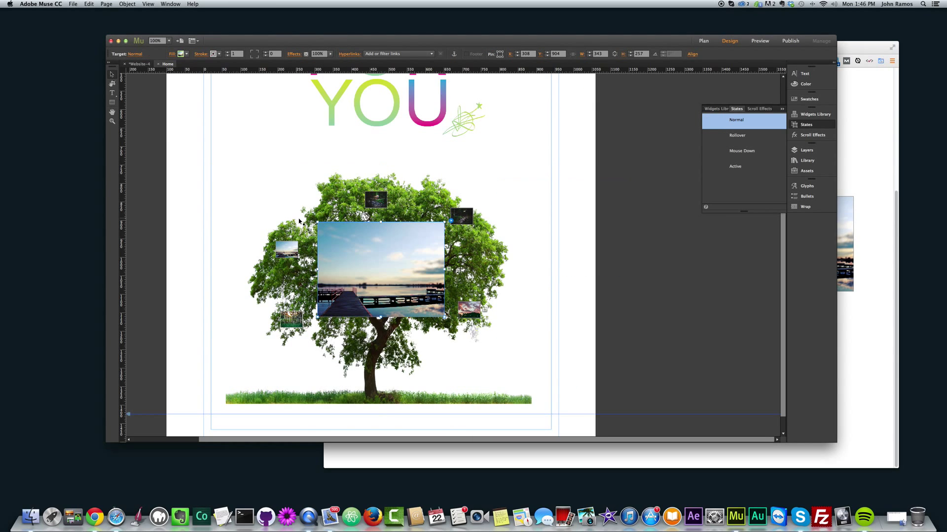
pyautogui.click(553, 258)
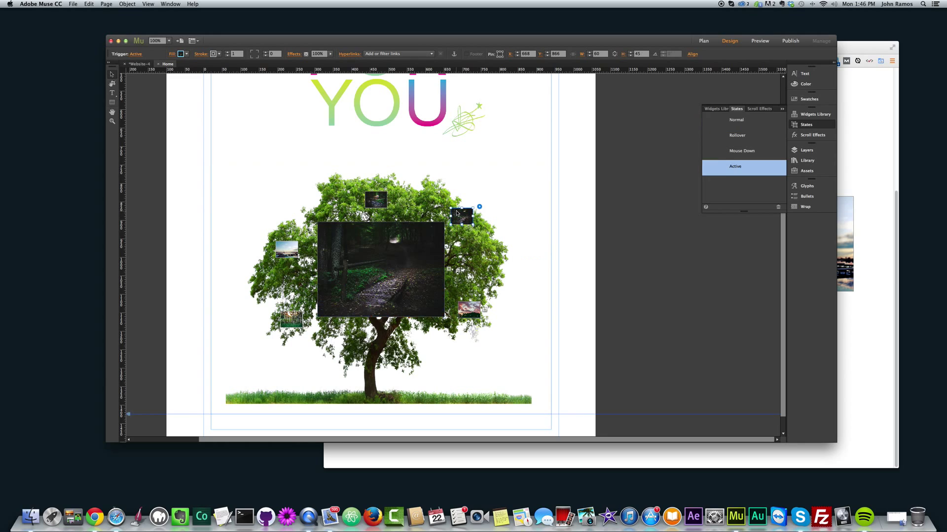
pyautogui.click(425, 254)
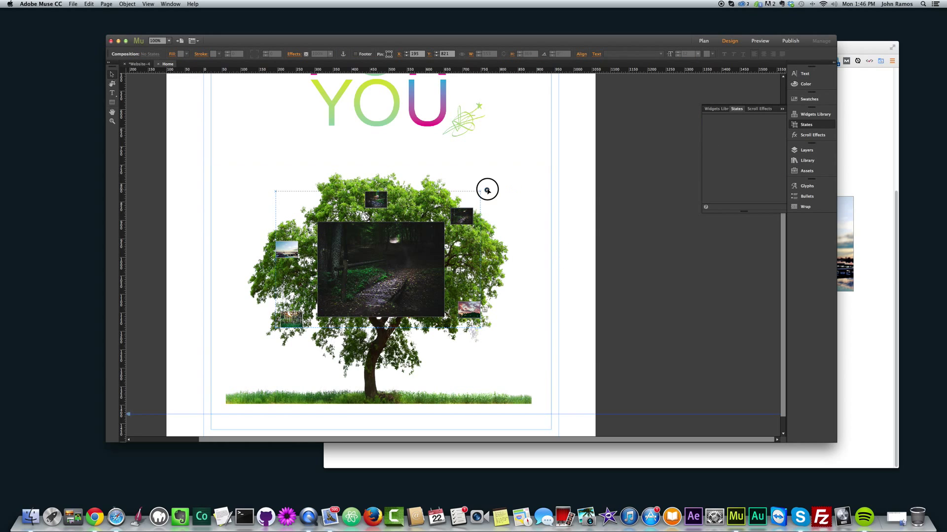
pyautogui.click(487, 190)
pyautogui.click(548, 202)
pyautogui.click(547, 210)
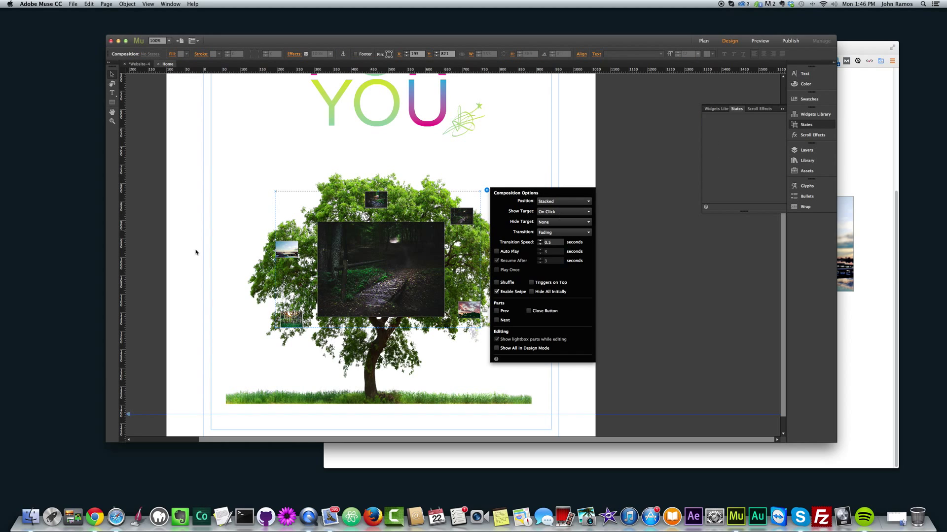
# Move the lake photo target beside the tree's upper right and test the stacked composition in a Chrome preview
pyautogui.click(215, 249)
pyautogui.click(287, 249)
pyautogui.moveTo(363, 249); pyautogui.dragTo(549, 190)
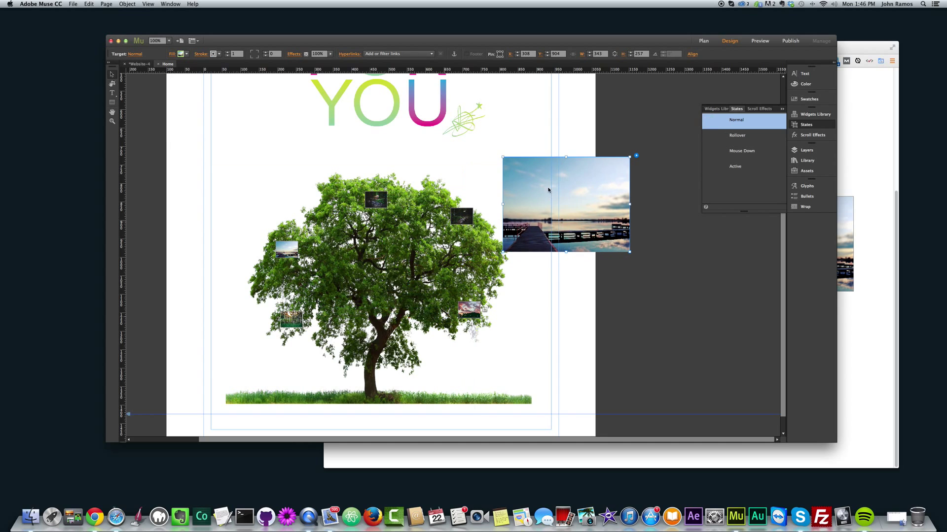
pyautogui.press('super+shift+e')
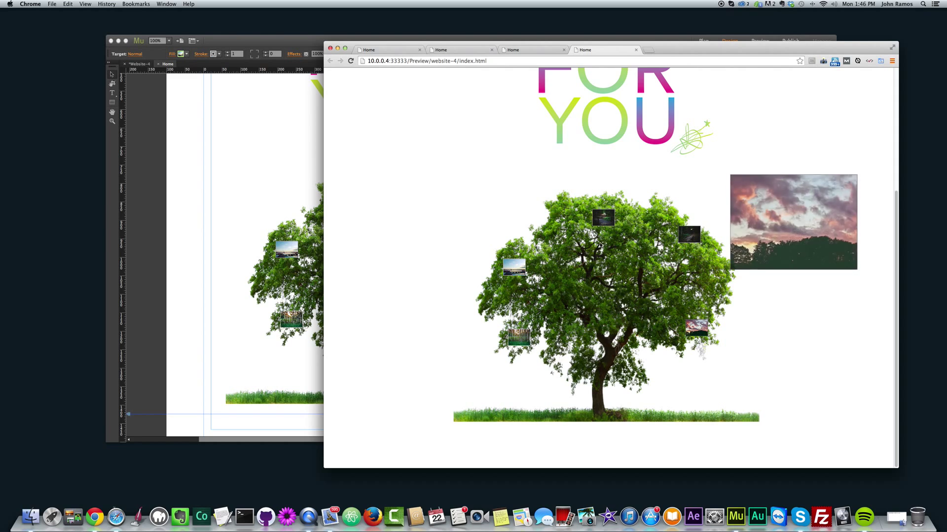
pyautogui.click(510, 264)
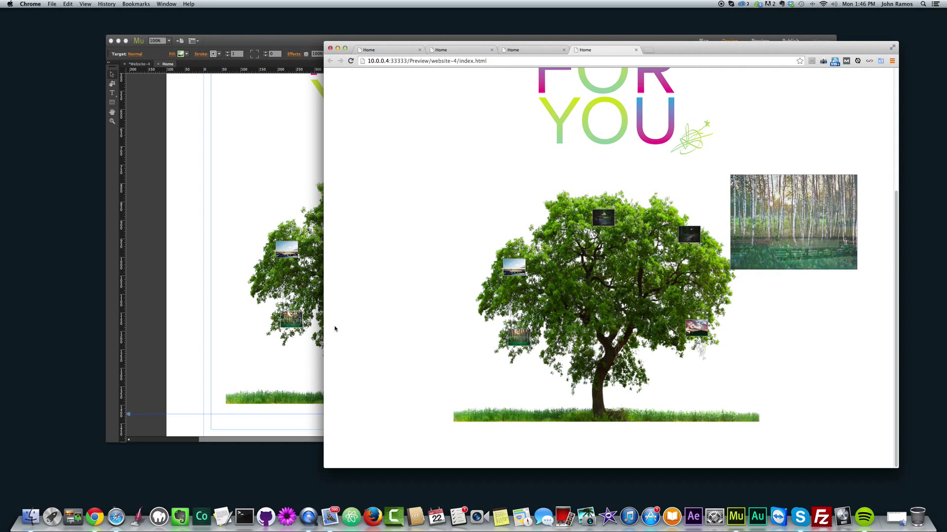
# Switch back to Muse, undo the stacked target's move and keep Stacked among the composition's Position choices
pyautogui.click(173, 203)
pyautogui.click(638, 275)
pyautogui.click(407, 261)
pyautogui.click(487, 190)
pyautogui.click(553, 202)
pyautogui.click(597, 202)
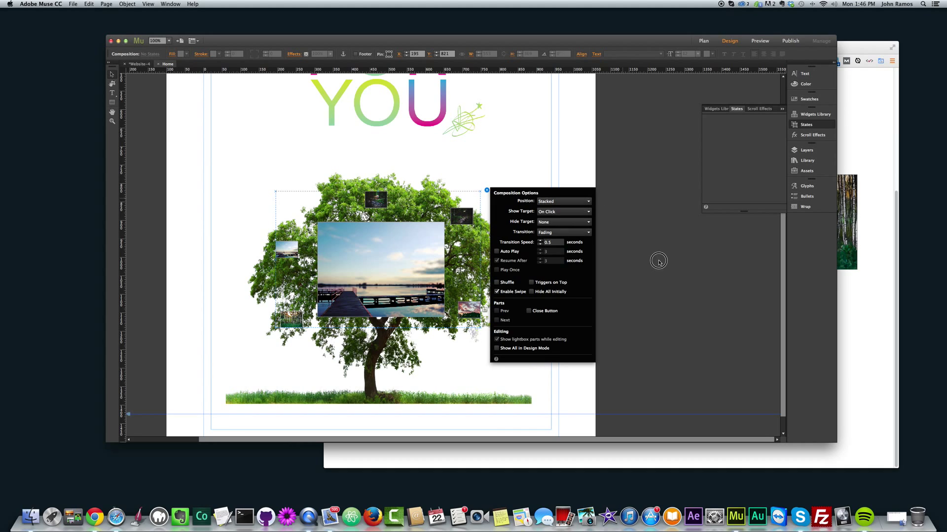
# Set the composition's Show Target option to On Rollover
pyautogui.click(486, 190)
pyautogui.click(560, 212)
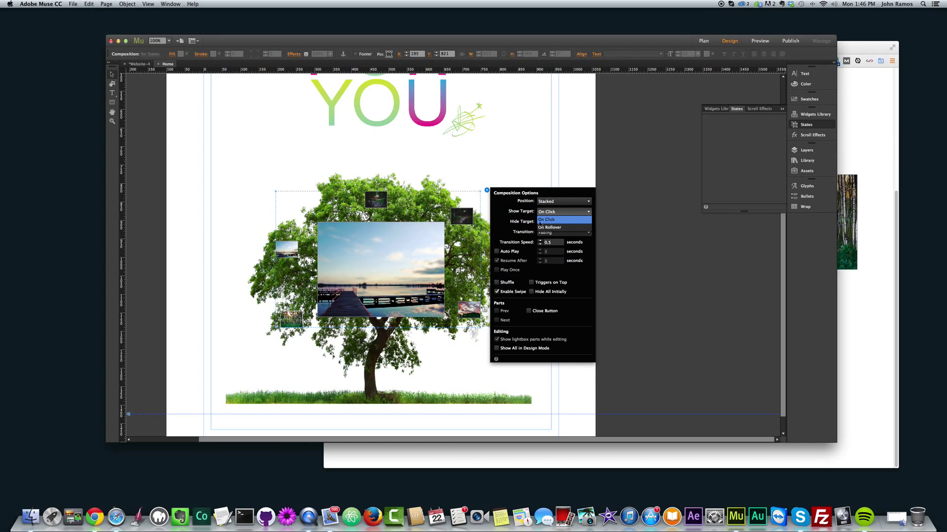
pyautogui.click(559, 227)
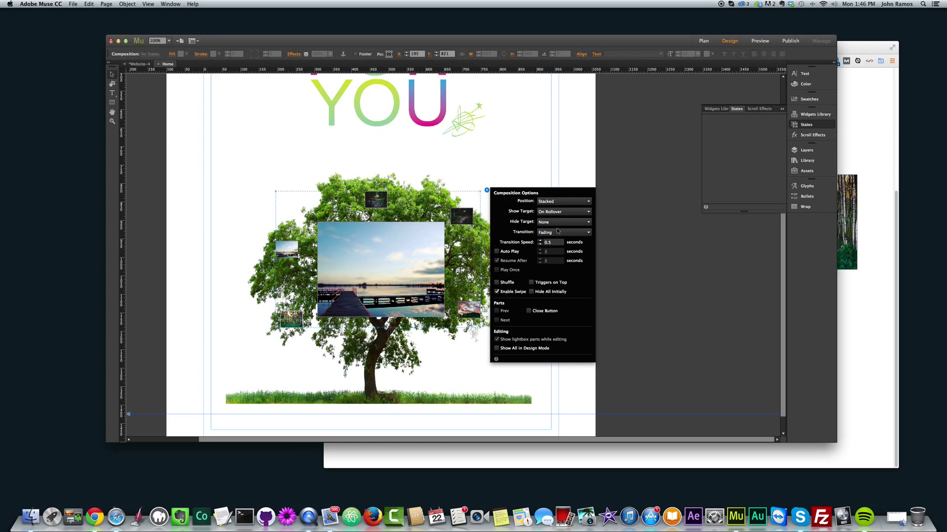
pyautogui.click(669, 237)
# Preview the page in Chrome and test the rollover display with the upper-right and lower-right triggers
pyautogui.press('super+alt+e')
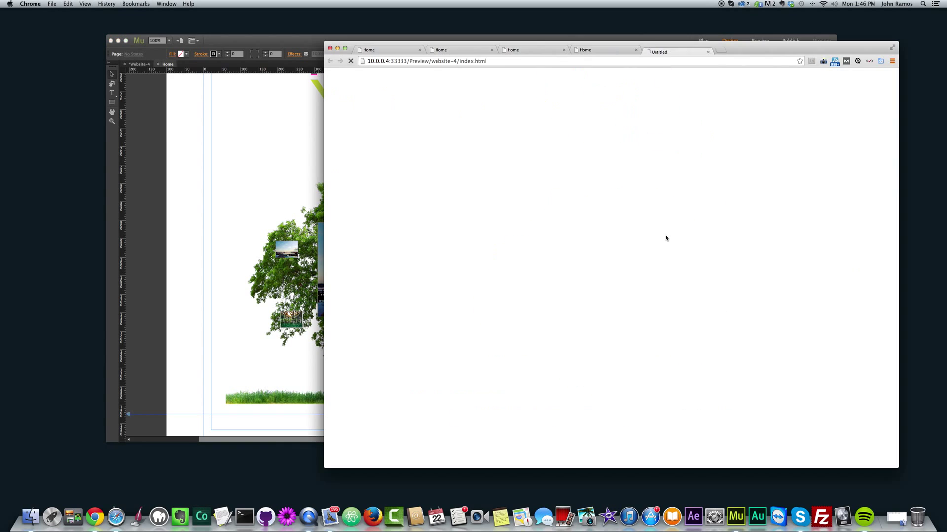
pyautogui.scroll(-3, 482, 327)
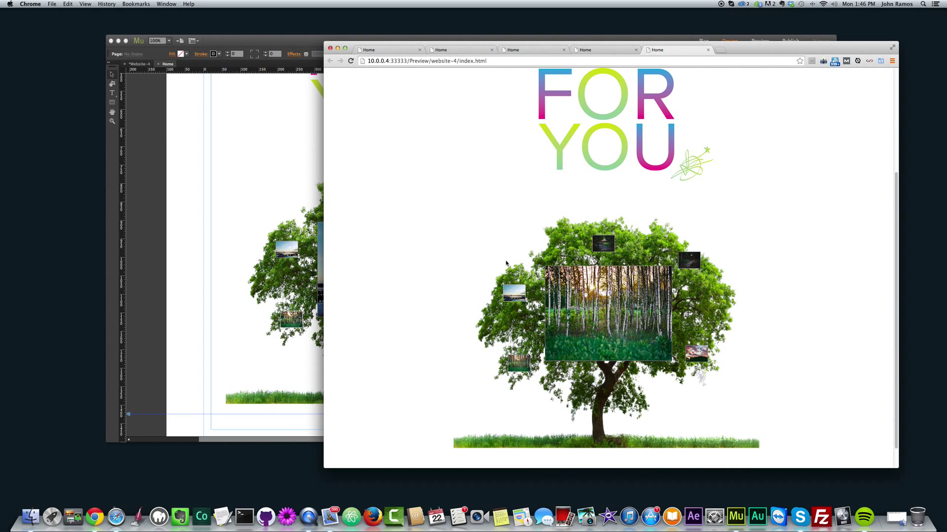
pyautogui.moveTo(697, 265)
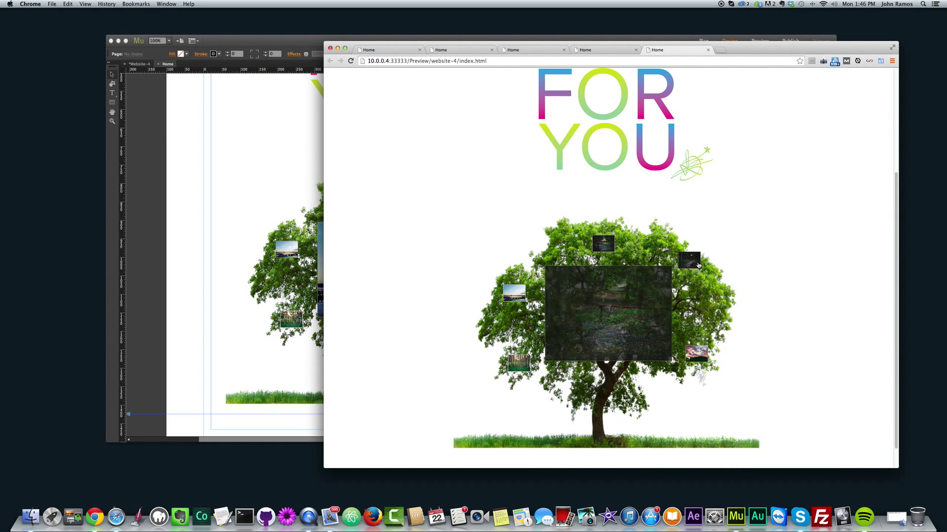
pyautogui.moveTo(697, 351)
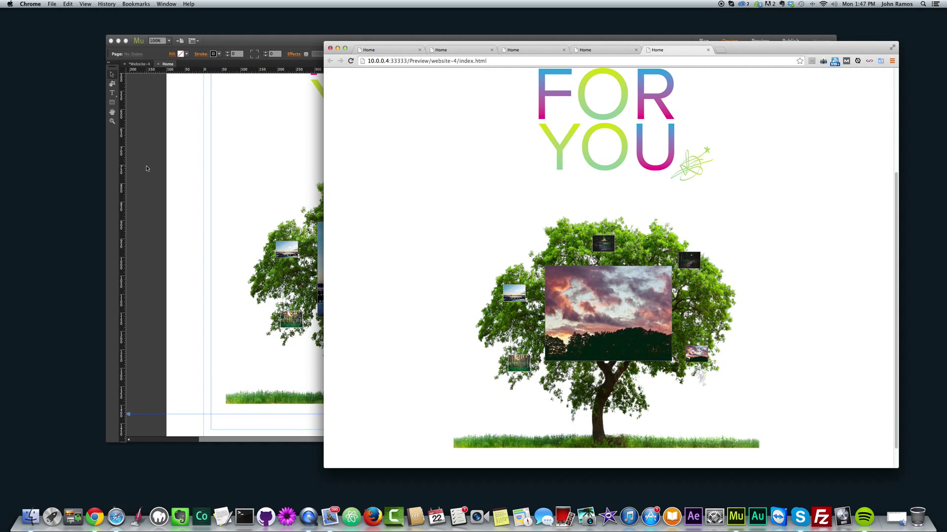
# Switch back to Muse and set the composition's Hide Target option to On Rollout of Trigger and Target
pyautogui.click(146, 169)
pyautogui.click(462, 216)
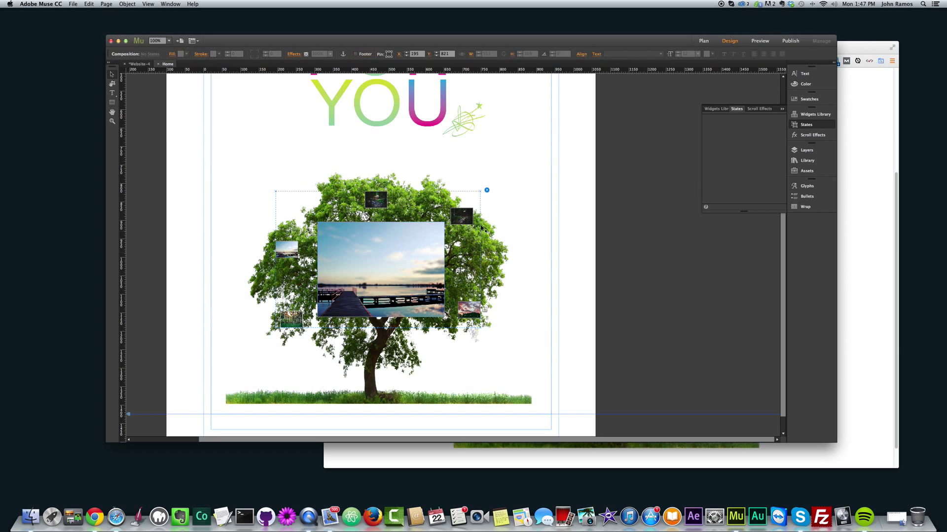
pyautogui.click(486, 190)
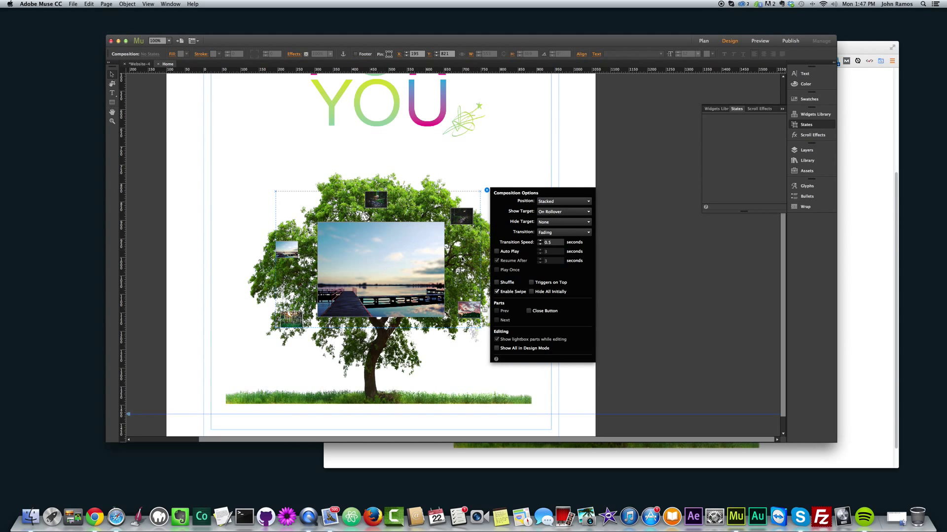
pyautogui.click(562, 223)
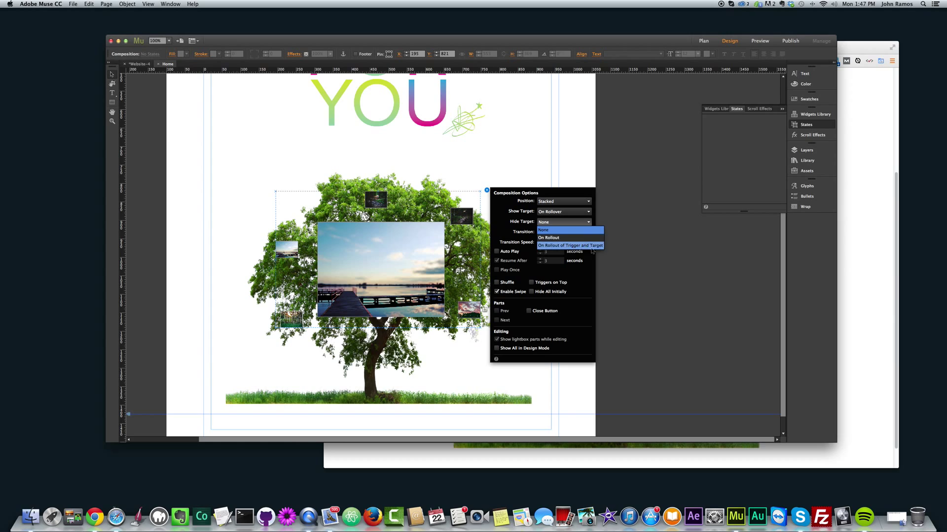
pyautogui.click(582, 226)
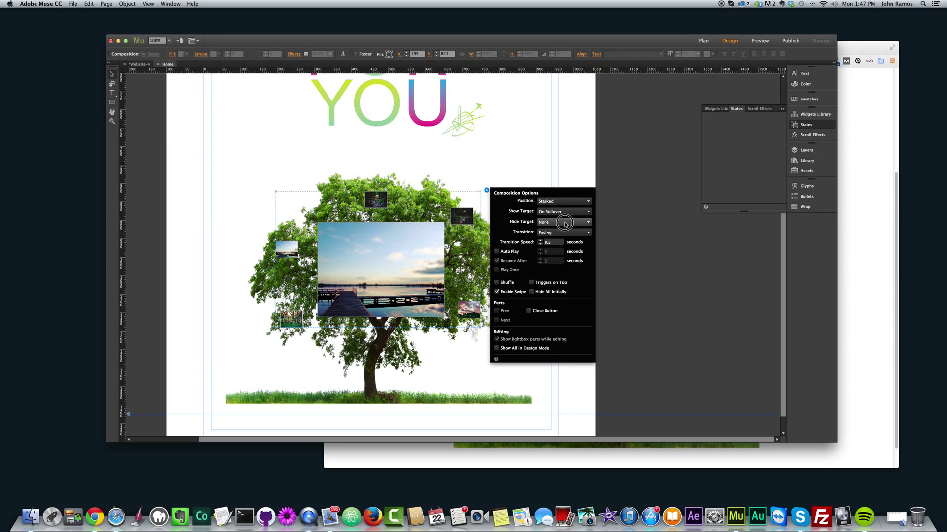
pyautogui.click(563, 223)
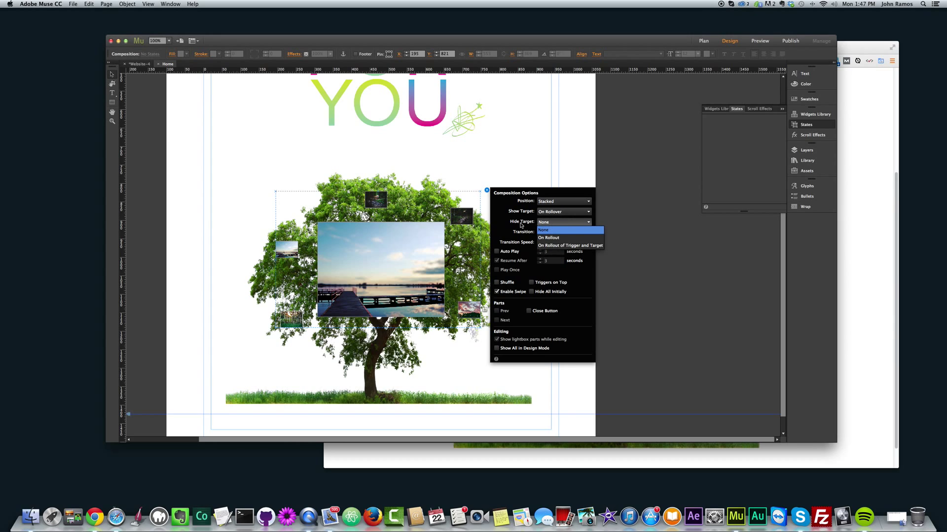
pyautogui.click(557, 245)
pyautogui.click(624, 251)
# Preview the page in Chrome and test how targets hide when leaving the upper-right and lower-right triggers
pyautogui.press('super+shift+e')
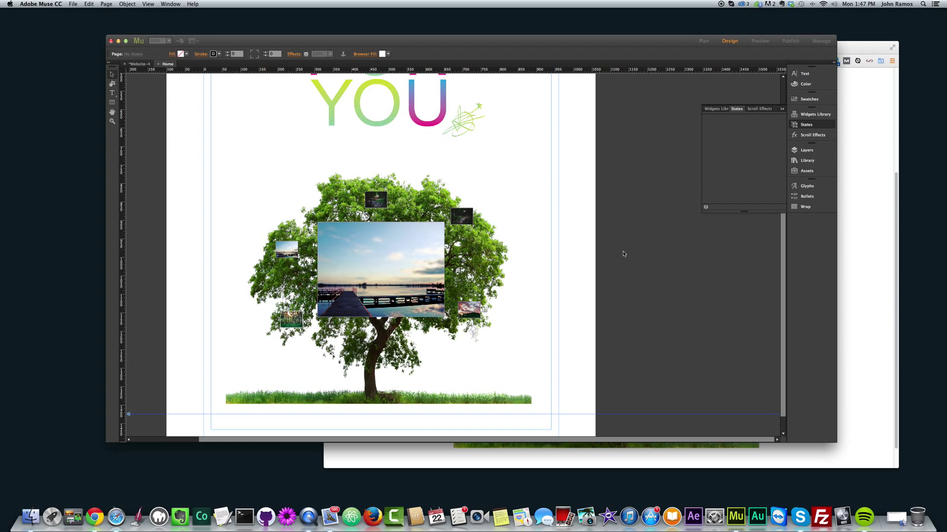
pyautogui.scroll(-5, 495, 376)
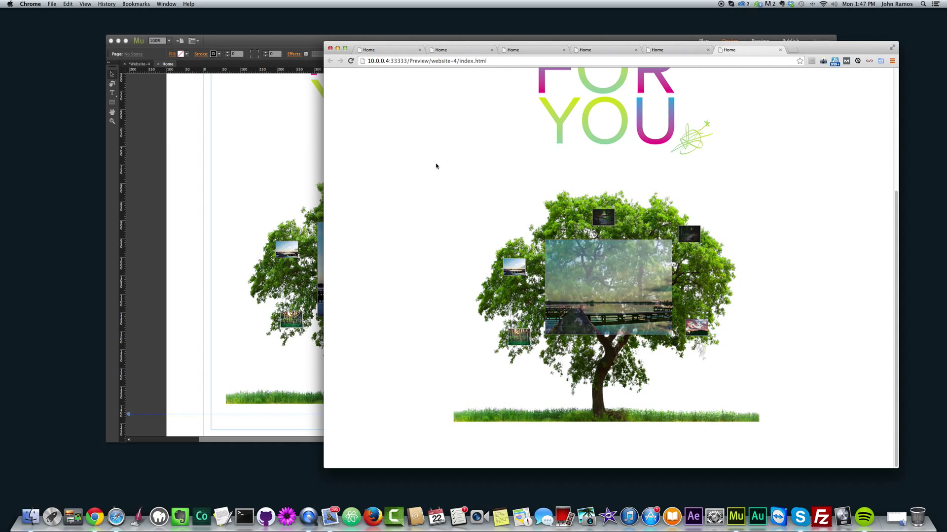
pyautogui.moveTo(688, 242)
pyautogui.moveTo(703, 332)
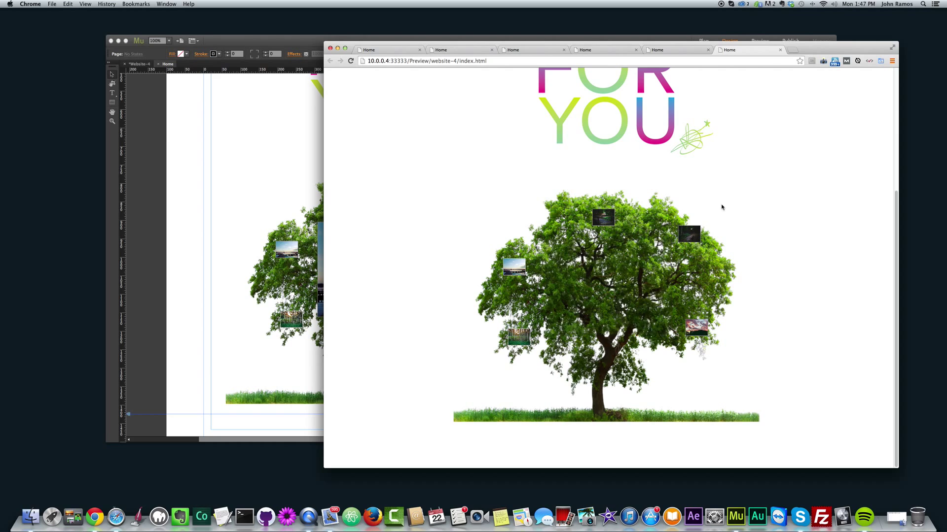
# Switch back to Muse, set the composition's Hide Target option to On Rollout and preview the page in Chrome
pyautogui.click(164, 230)
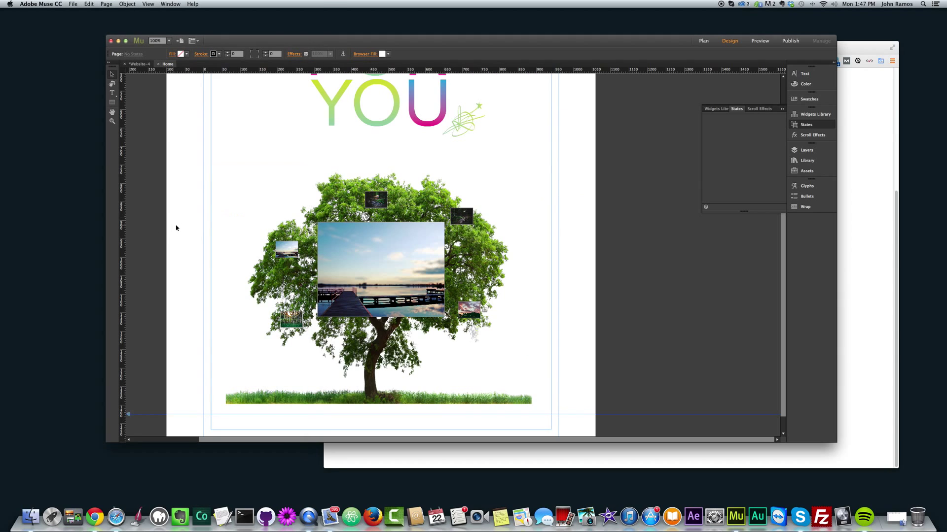
pyautogui.click(424, 247)
pyautogui.click(486, 191)
pyautogui.click(563, 222)
pyautogui.click(553, 227)
pyautogui.click(553, 224)
pyautogui.click(550, 238)
pyautogui.click(659, 248)
pyautogui.press('super+shift+e')
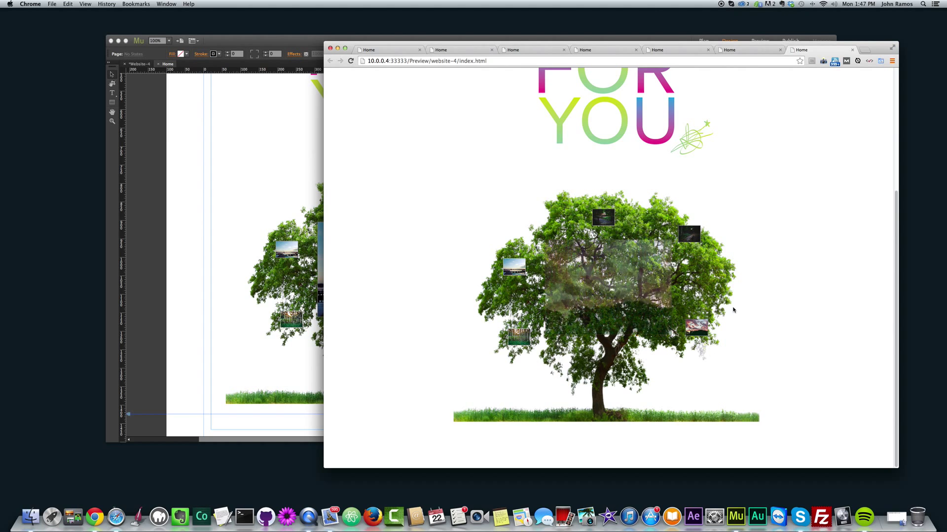
# Switch back to Muse and set the composition's Hide Target option to None
pyautogui.click(197, 224)
pyautogui.click(182, 231)
pyautogui.click(461, 215)
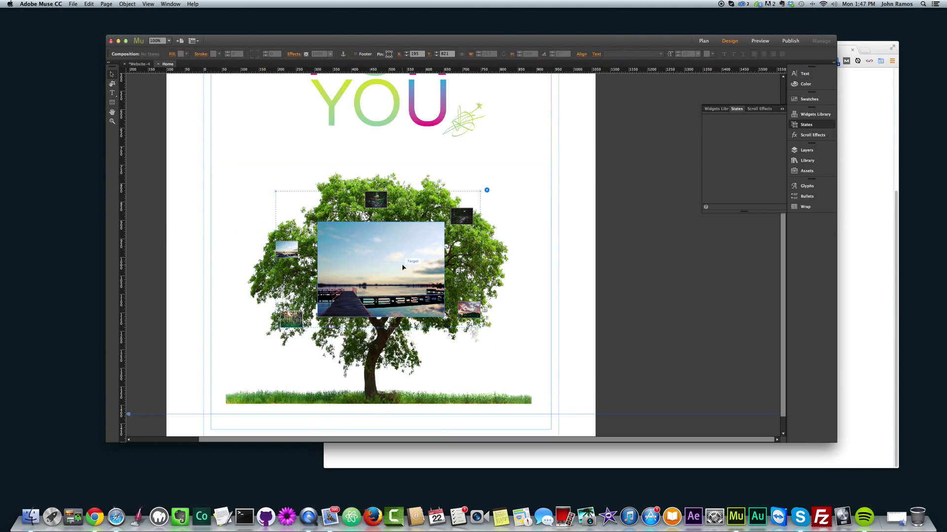
pyautogui.click(487, 190)
pyautogui.click(562, 232)
pyautogui.click(555, 234)
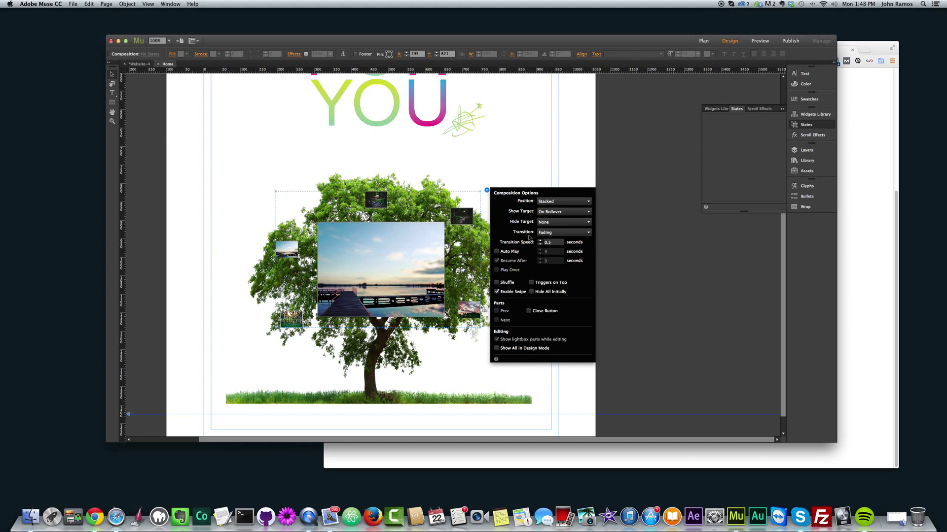
# Set the composition's Transition option to Horizontal
pyautogui.click(555, 234)
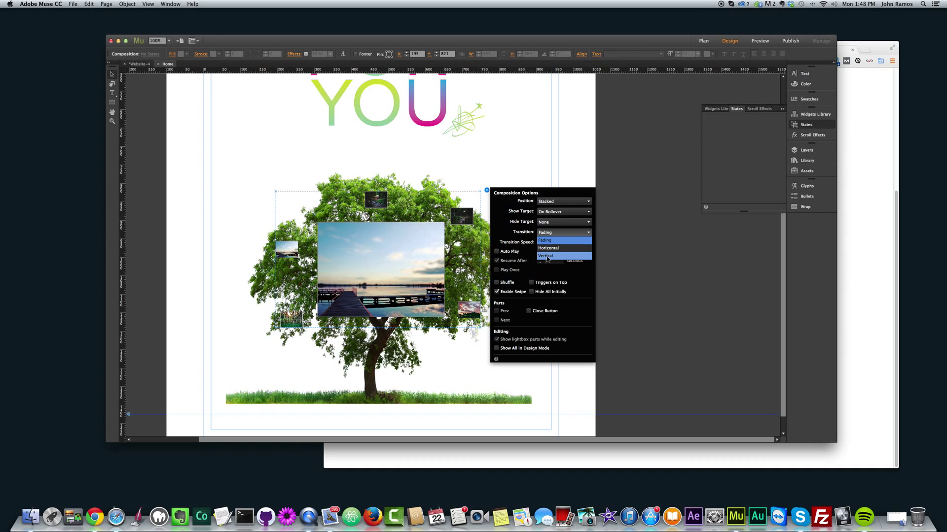
pyautogui.click(552, 249)
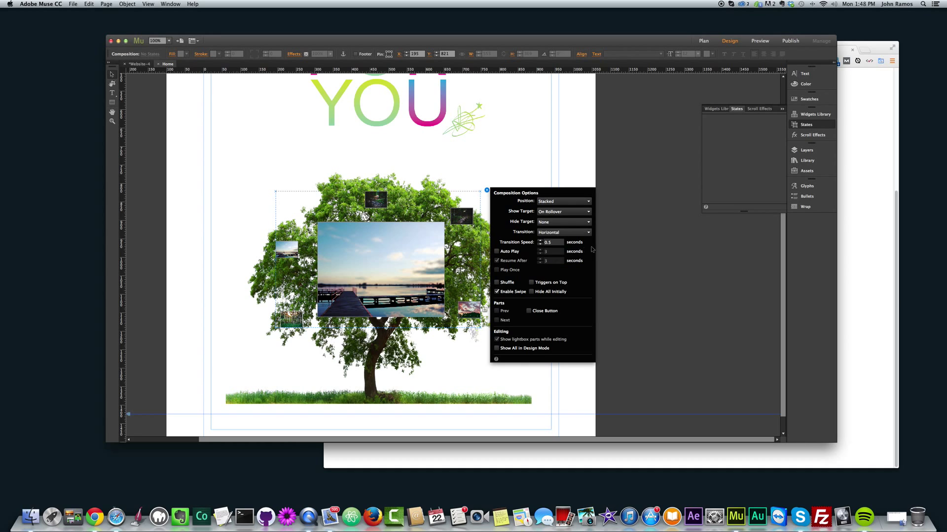
pyautogui.click(688, 263)
# Preview the page in Chrome and test the horizontal transition with the topmost trigger
pyautogui.press('super+alt+e')
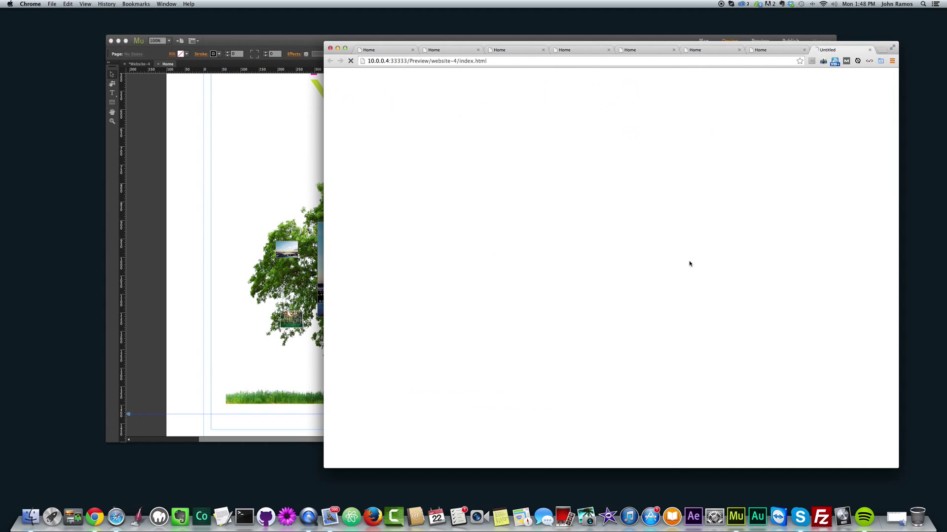
pyautogui.scroll(-3, 690, 246)
pyautogui.click(599, 248)
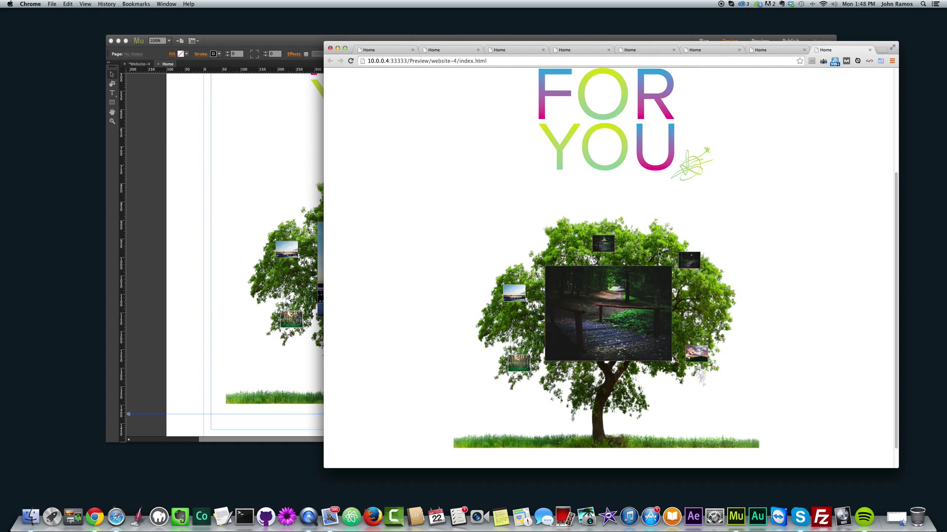
# Test the sunset trigger in the preview, switch back to Muse and set the composition's Transition option to Vertical
pyautogui.click(695, 361)
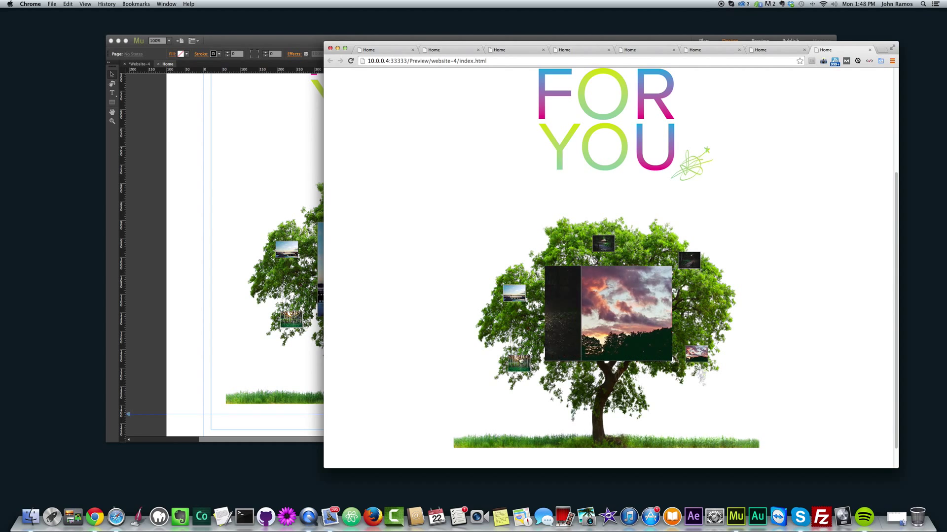
pyautogui.click(196, 207)
pyautogui.click(486, 191)
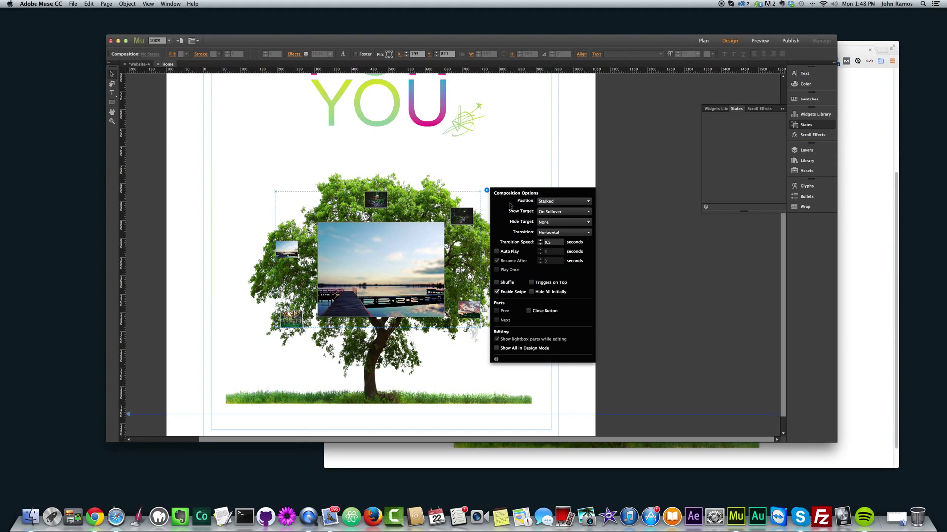
pyautogui.click(562, 232)
pyautogui.click(554, 255)
pyautogui.click(674, 264)
# Preview the page in Chrome and test the vertical transition with the triggers around the tree
pyautogui.click(860, 306)
pyautogui.press('super+r')
pyautogui.scroll(-5, 815, 294)
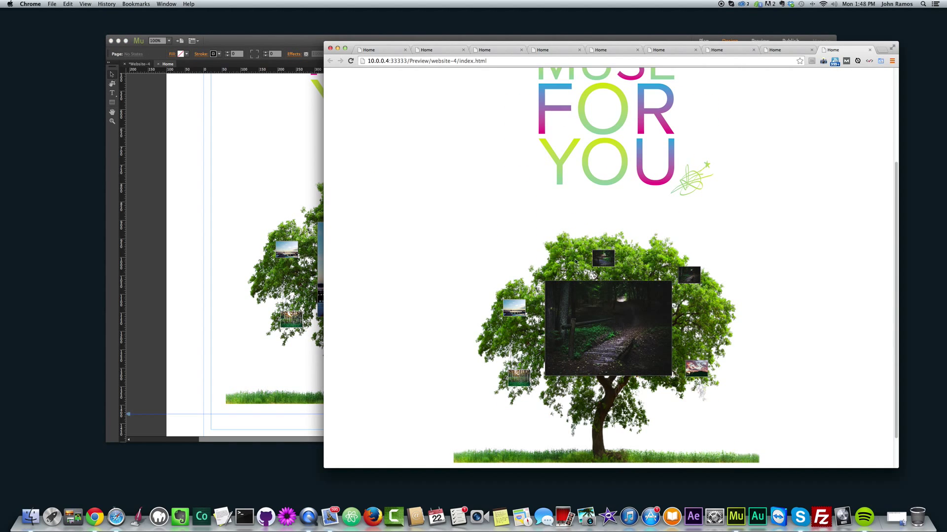
pyautogui.click(517, 314)
pyautogui.click(518, 378)
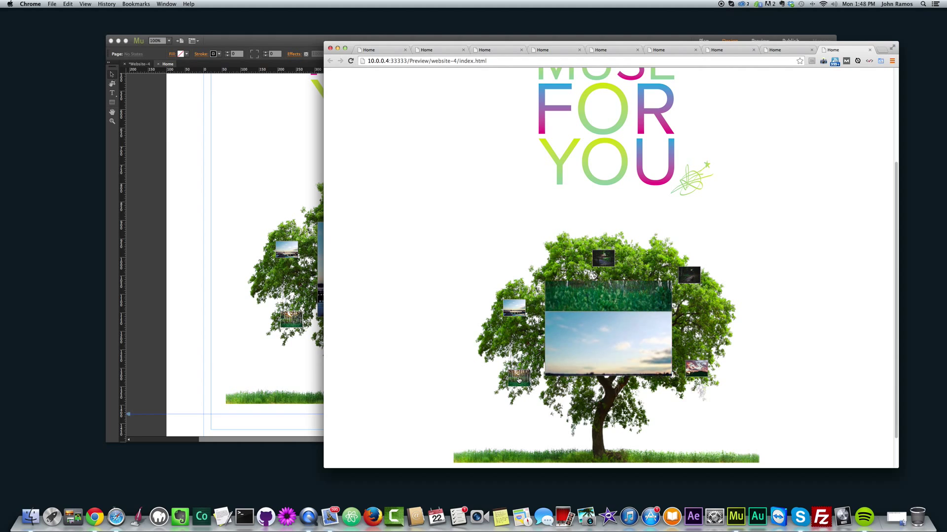
pyautogui.click(696, 368)
pyautogui.click(692, 280)
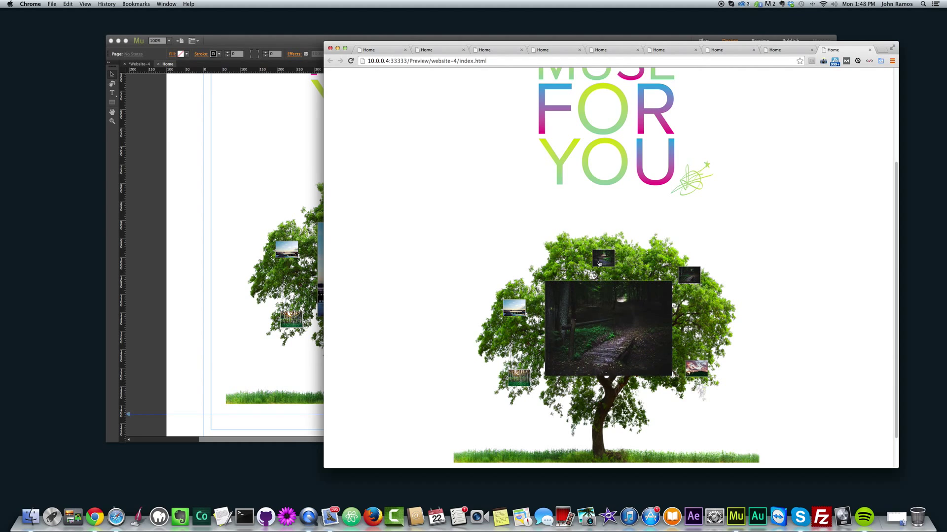
pyautogui.click(514, 308)
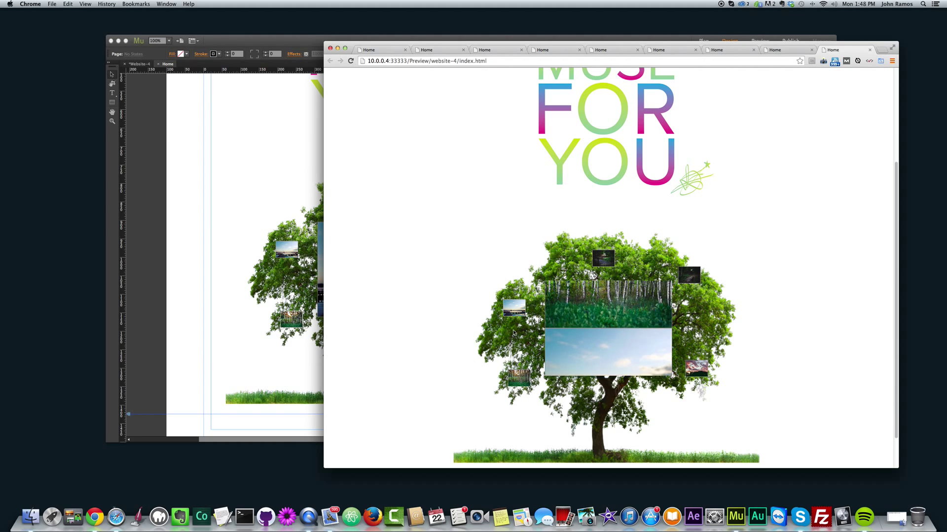
# Switch back to Muse and set the composition's Transition Speed to 2 seconds
pyautogui.click(198, 262)
pyautogui.click(429, 248)
pyautogui.click(487, 190)
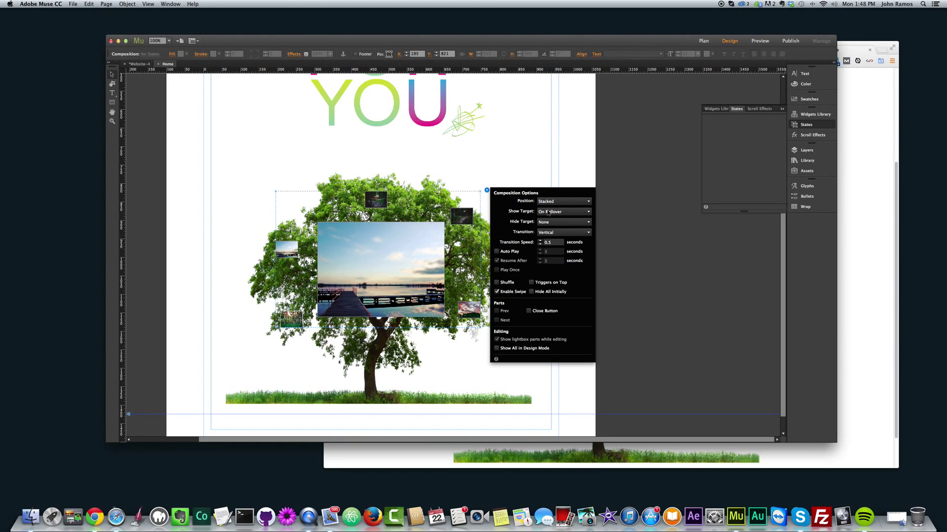
pyautogui.click(557, 243)
pyautogui.write('2')
pyautogui.click(628, 271)
# Preview the page in Chrome and test the slower vertical transition with the pier trigger and the topmost trigger
pyautogui.press('super+alt+e')
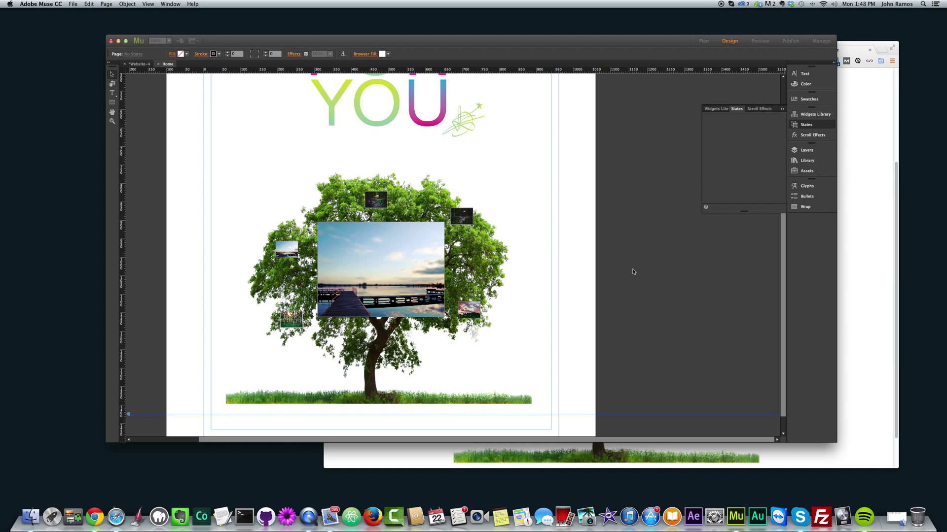
pyautogui.scroll(-5, 564, 362)
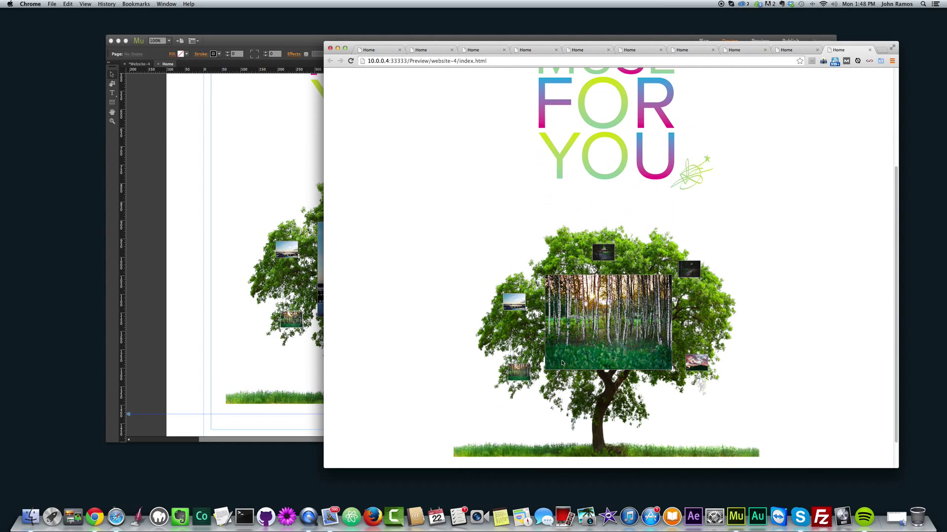
pyautogui.click(514, 306)
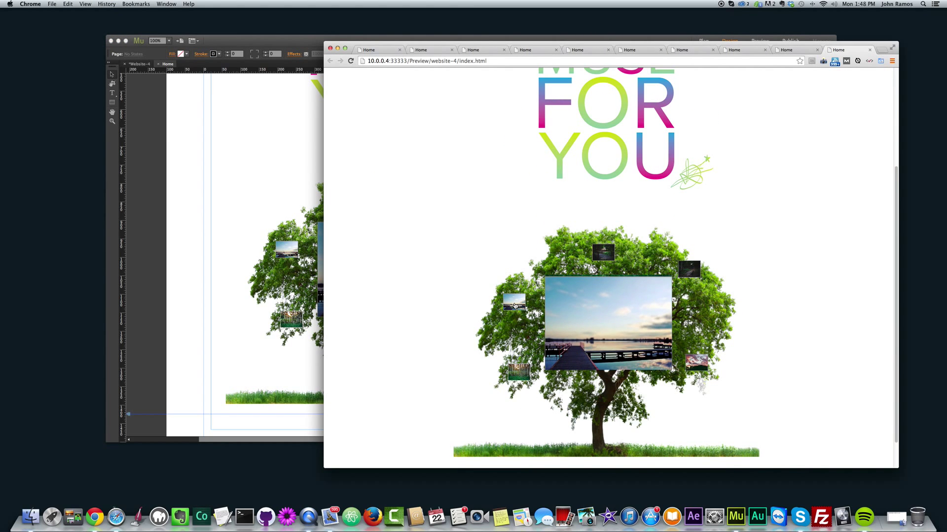
pyautogui.click(604, 253)
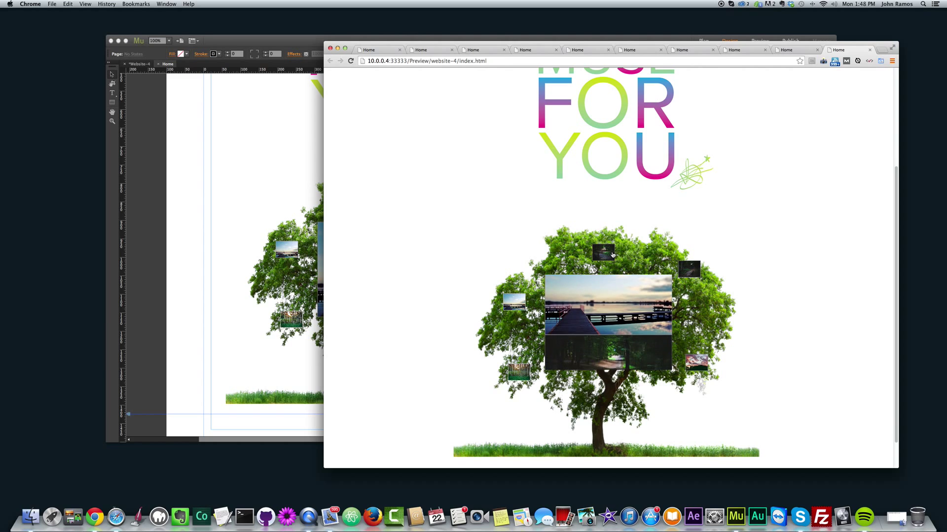
# Switch back to Muse and set the composition's Transition option to Fading
pyautogui.click(243, 211)
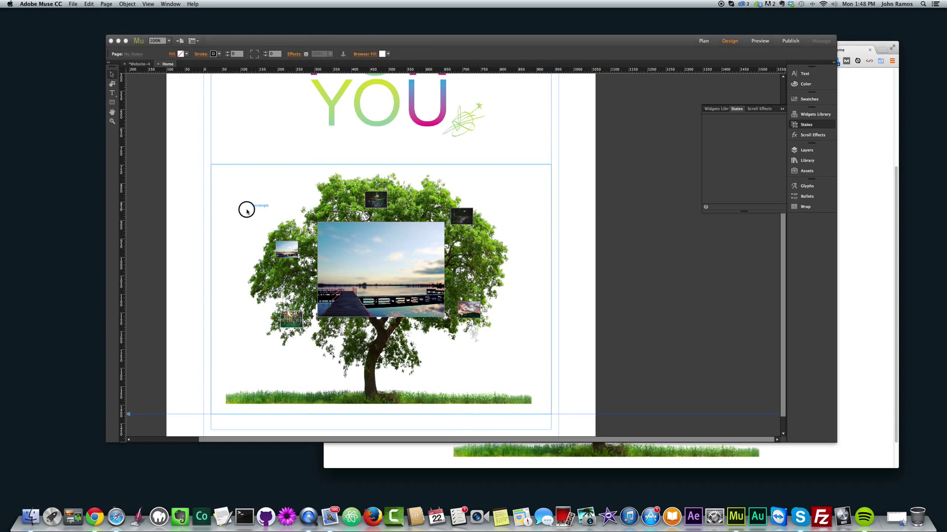
pyautogui.click(349, 238)
pyautogui.click(475, 197)
pyautogui.click(486, 190)
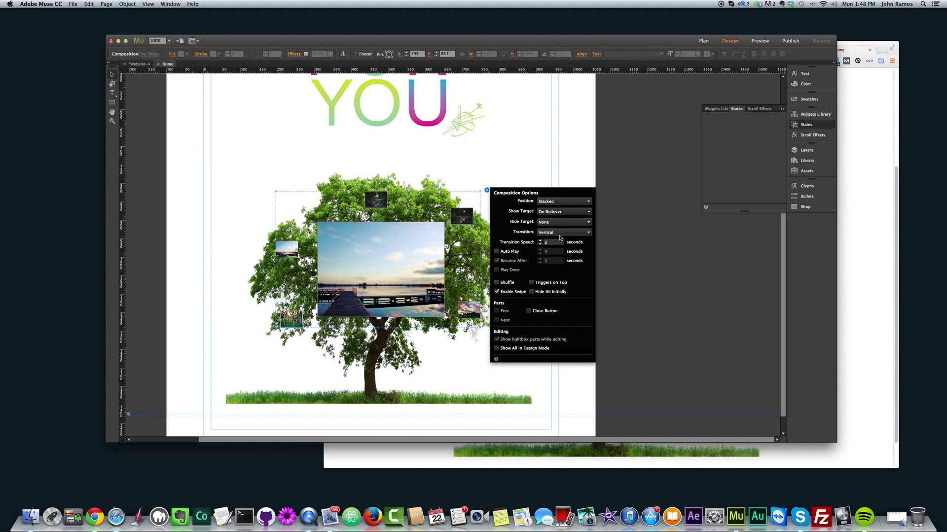
pyautogui.click(554, 232)
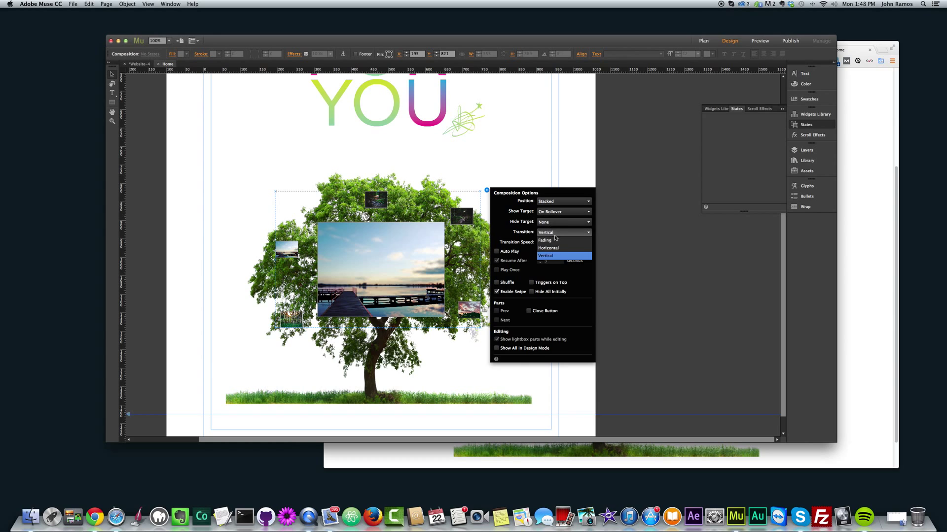
pyautogui.click(553, 240)
pyautogui.click(651, 250)
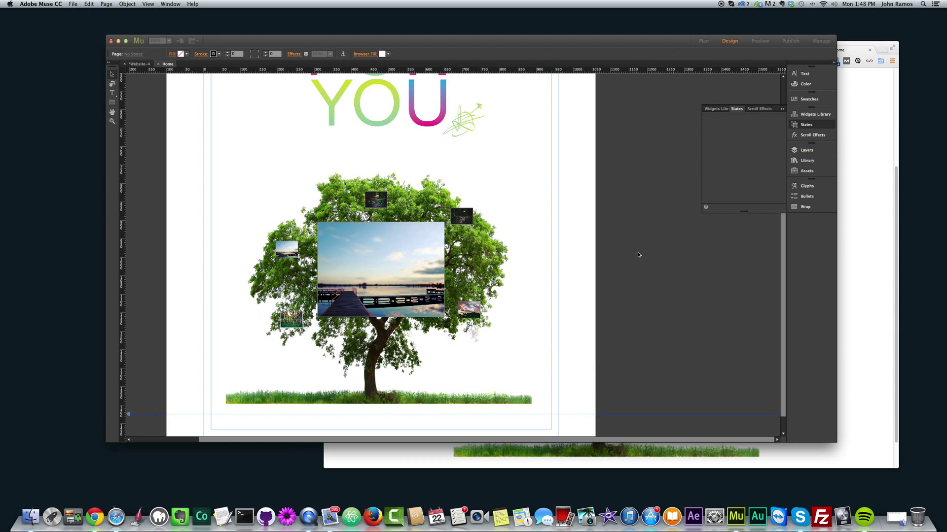
# Preview the page in Chrome and test the fading transition with the pier trigger and the topmost trigger
pyautogui.press('super+shift+e')
pyautogui.scroll(-4, 539, 302)
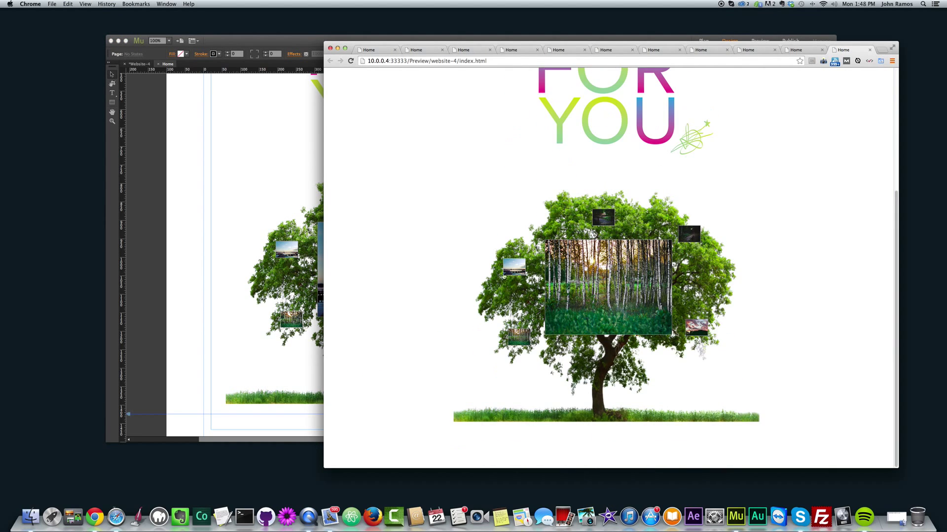
pyautogui.click(513, 272)
pyautogui.click(606, 222)
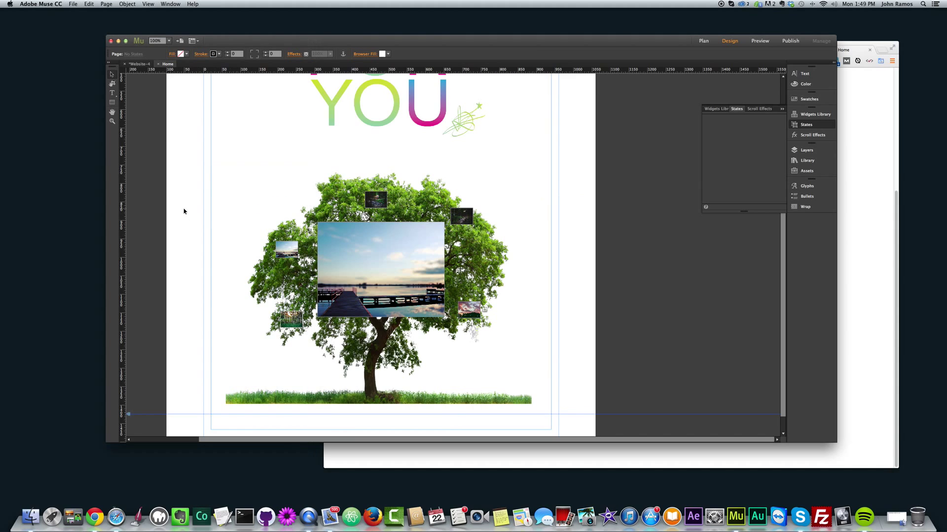
# Switch back to Muse, set the composition's Transition Speed to 0.5 seconds and enable Auto Play at 1 second
pyautogui.click(184, 209)
pyautogui.click(367, 242)
pyautogui.click(487, 190)
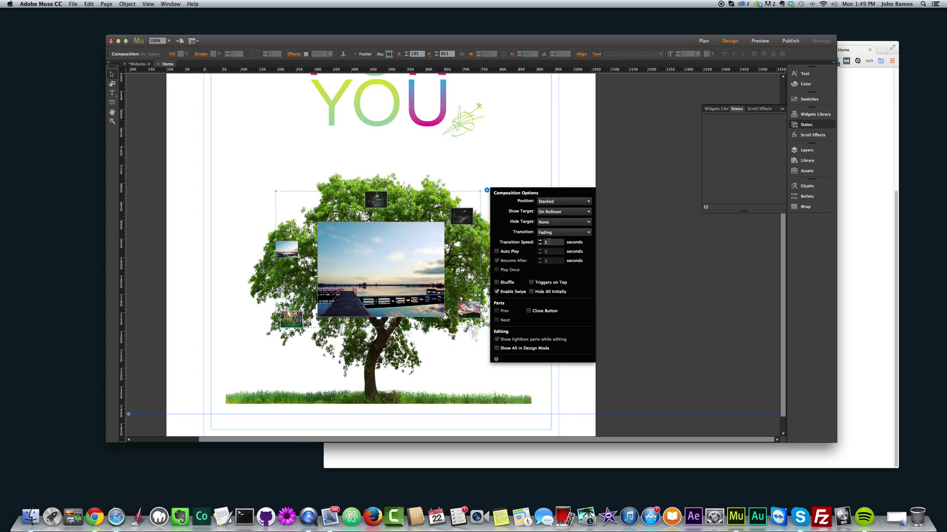
pyautogui.click(554, 234)
pyautogui.click(555, 234)
pyautogui.click(497, 252)
pyautogui.click(497, 252)
pyautogui.click(497, 251)
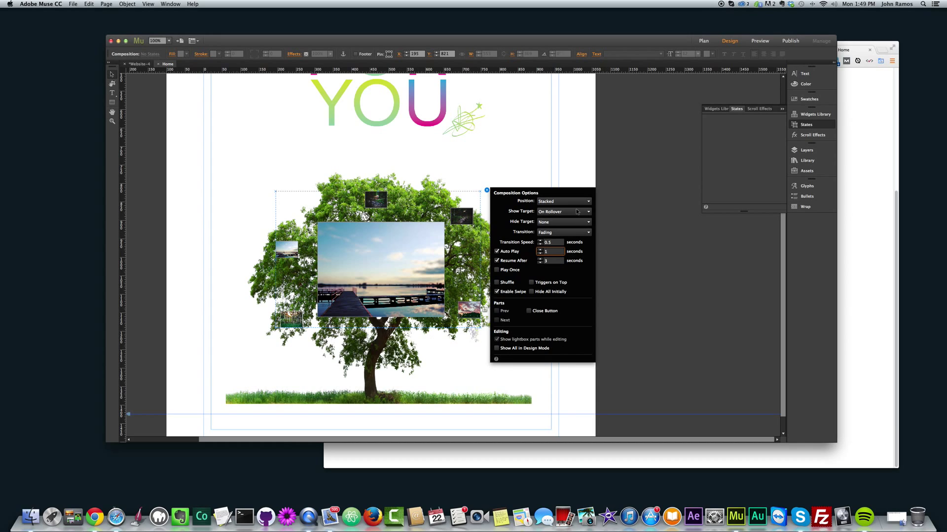
# Enable Hide All Initially for the composition, preview the page in Chrome and test the sunset trigger
pyautogui.click(531, 293)
pyautogui.click(871, 315)
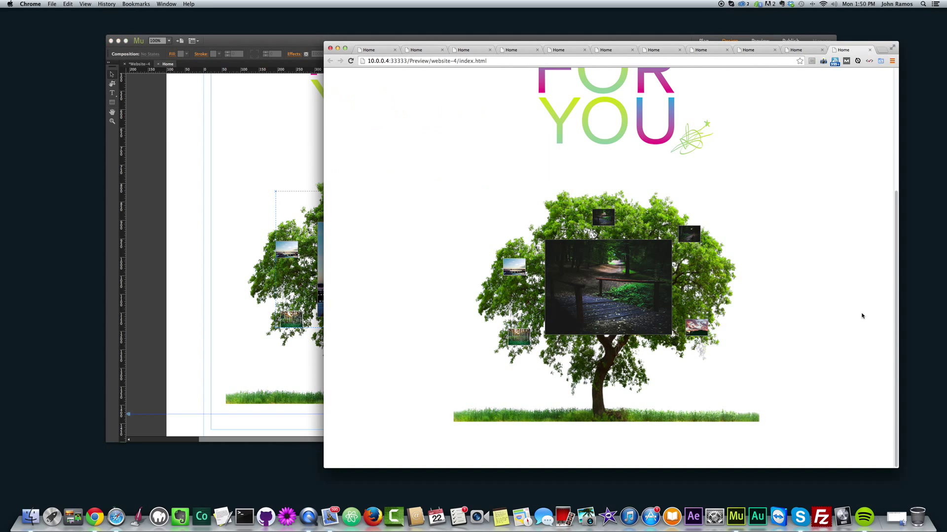
pyautogui.click(137, 144)
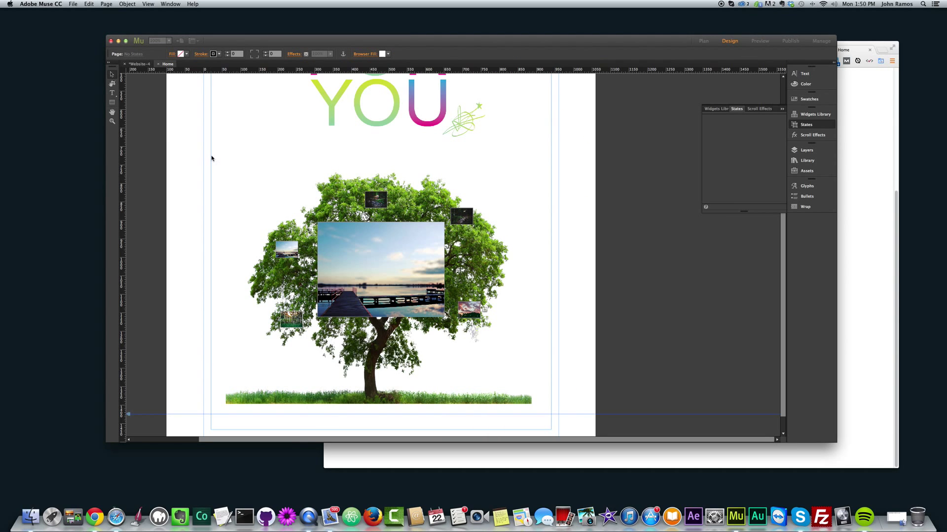
pyautogui.scroll(-4, 387, 203)
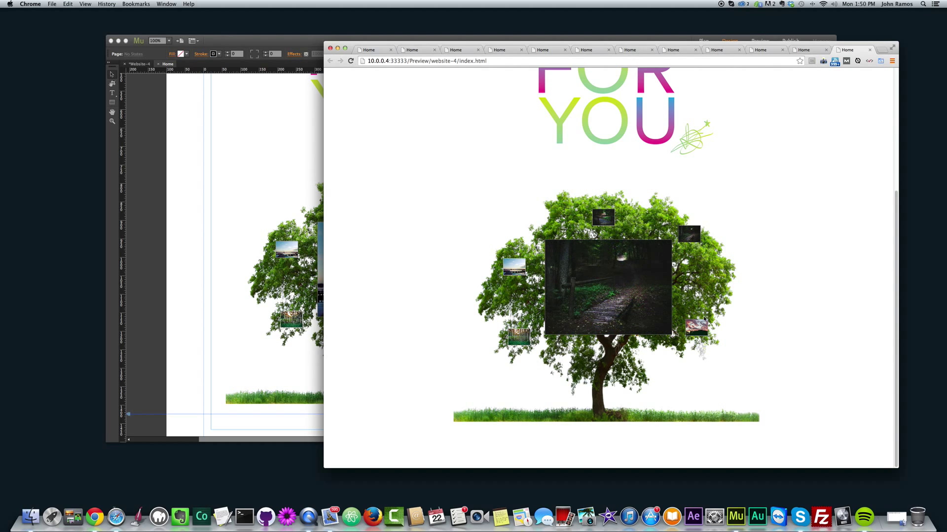
pyautogui.click(704, 332)
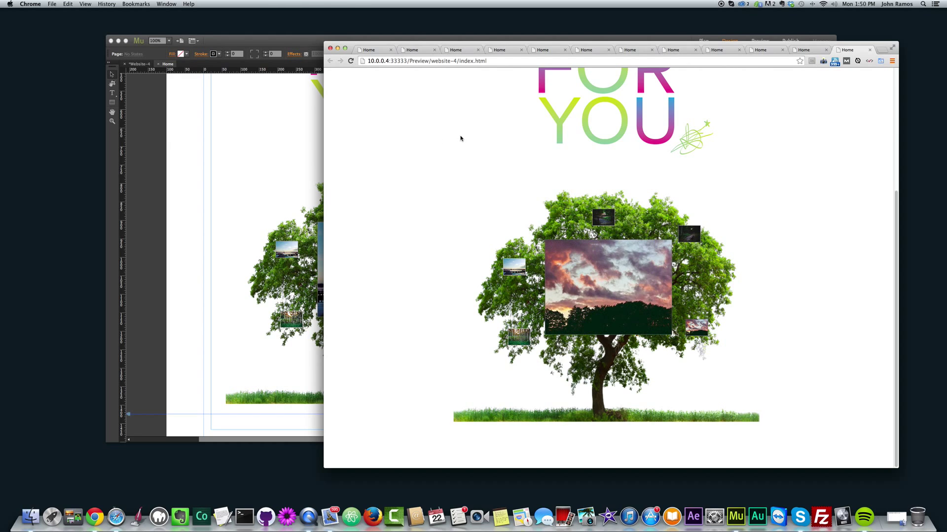
# Switch back to Muse and turn off Hide All Initially in the composition's options
pyautogui.click(173, 207)
pyautogui.click(382, 253)
pyautogui.click(487, 189)
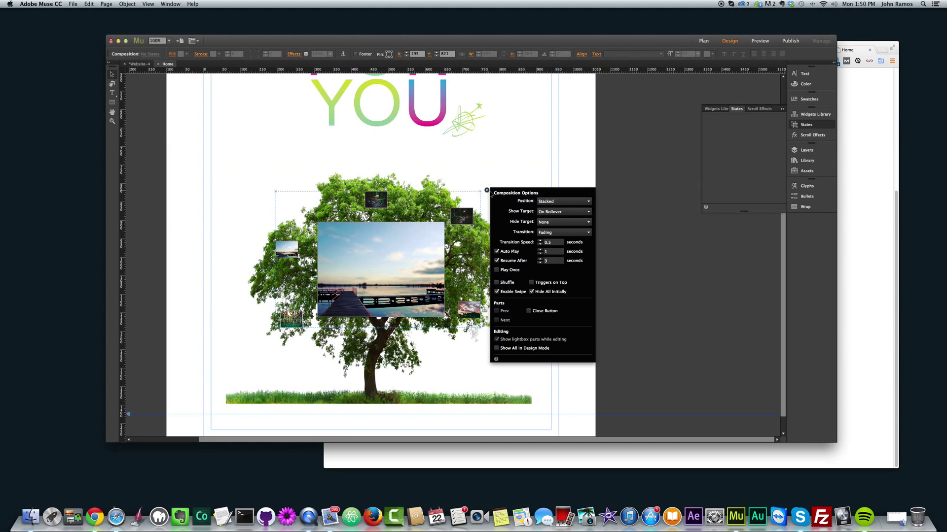
pyautogui.click(531, 291)
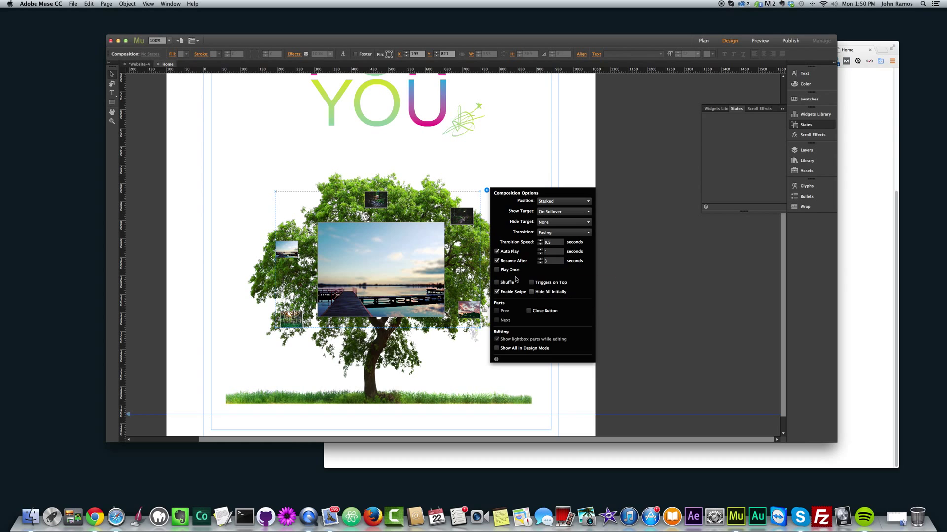
# Preview the page in Chrome and watch the composition auto play over the tree
pyautogui.click(641, 317)
pyautogui.press('super+shift+e')
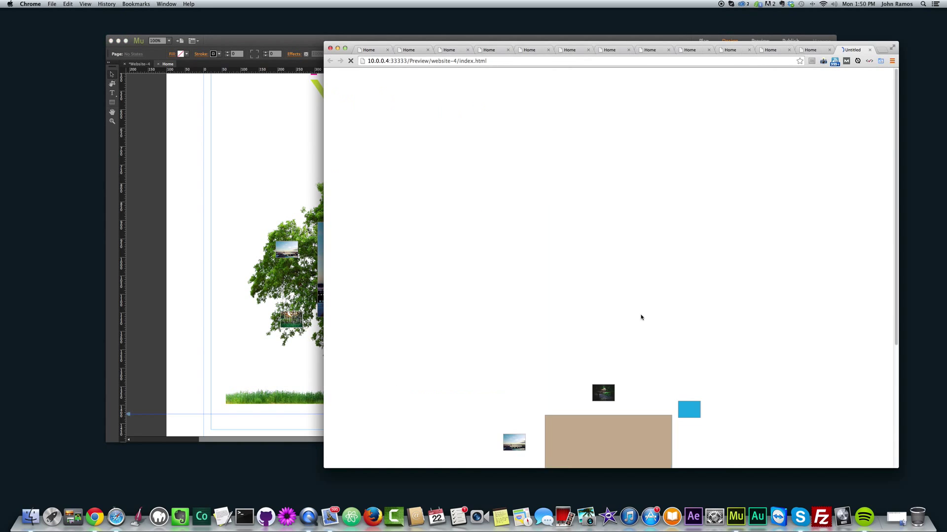
pyautogui.scroll(-5, 499, 277)
pyautogui.scroll(-1, 426, 325)
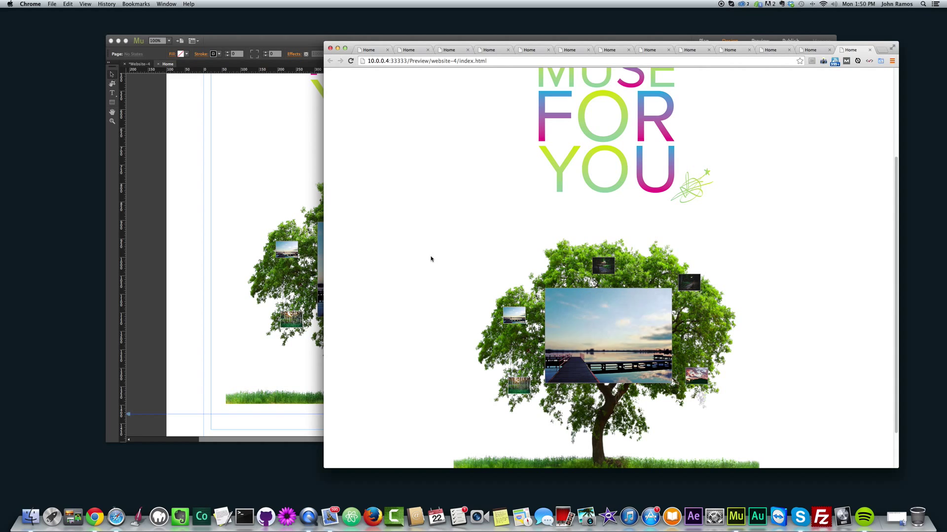
# Switch back to Muse and review the composition's options and the Composition widget types available for insertion
pyautogui.click(318, 266)
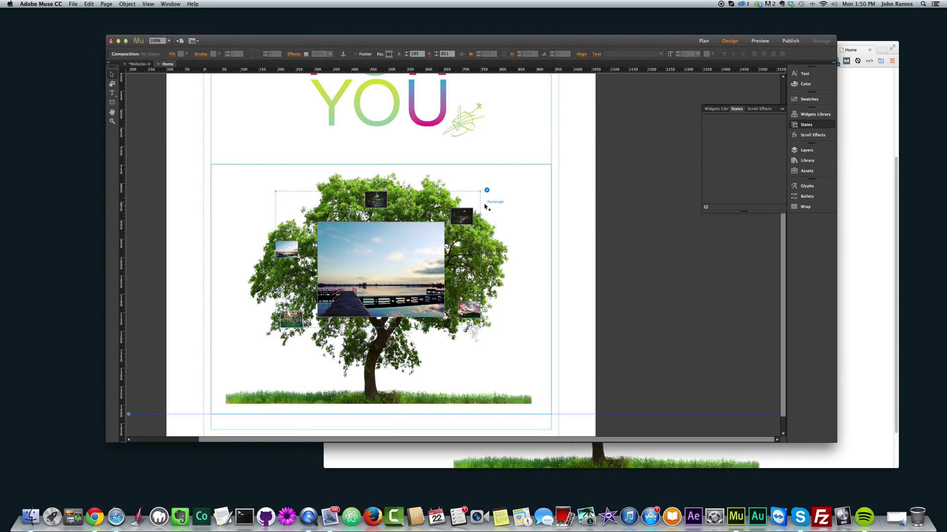
pyautogui.click(487, 190)
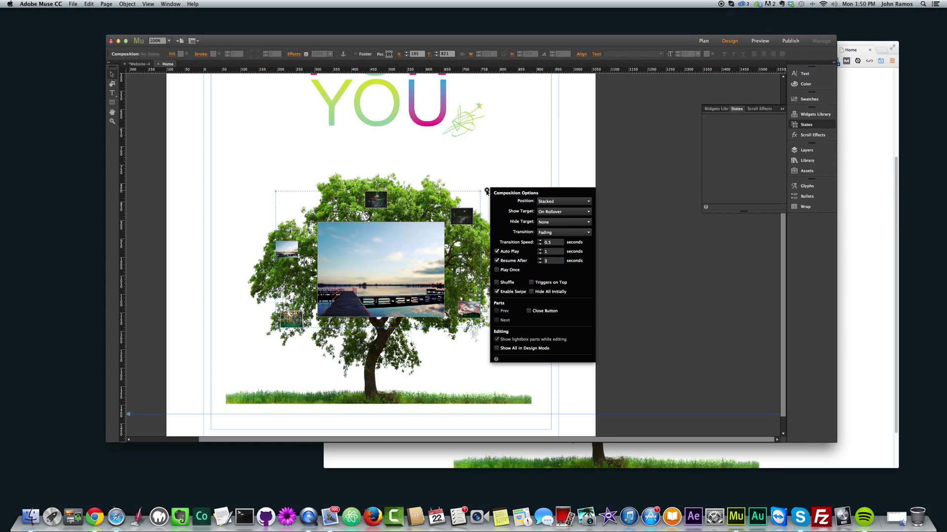
pyautogui.click(670, 220)
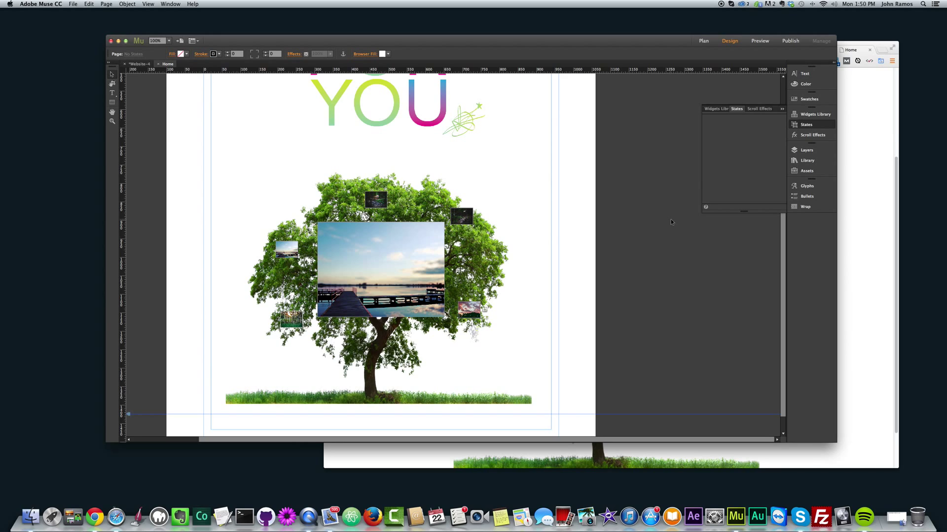
pyautogui.click(127, 4)
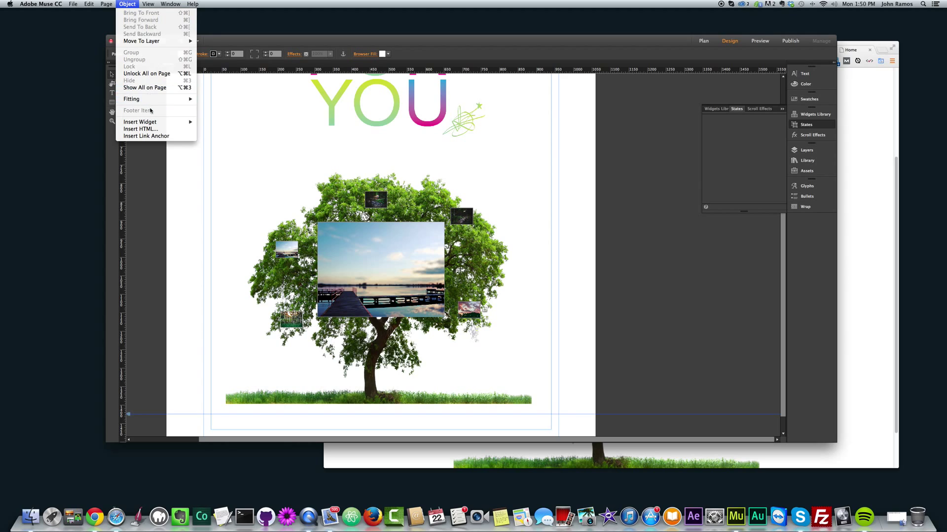
pyautogui.moveTo(185, 122)
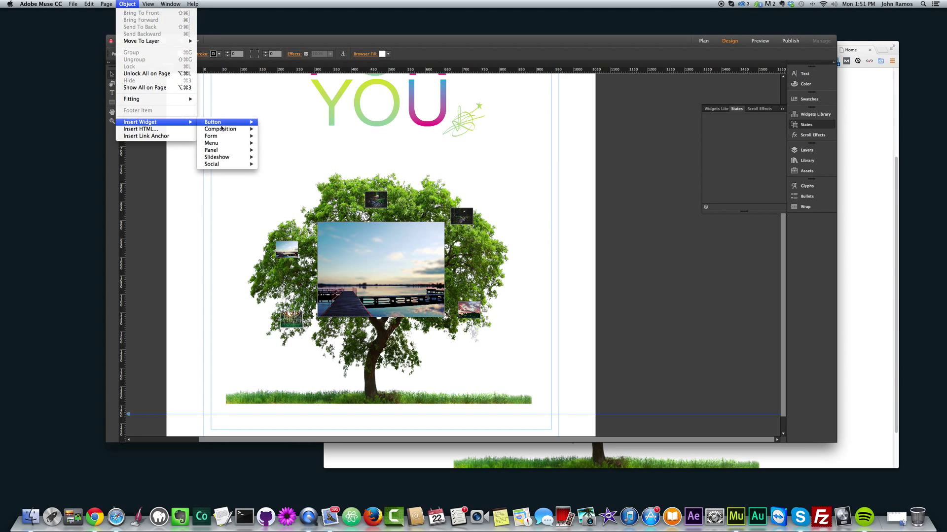
pyautogui.moveTo(220, 129)
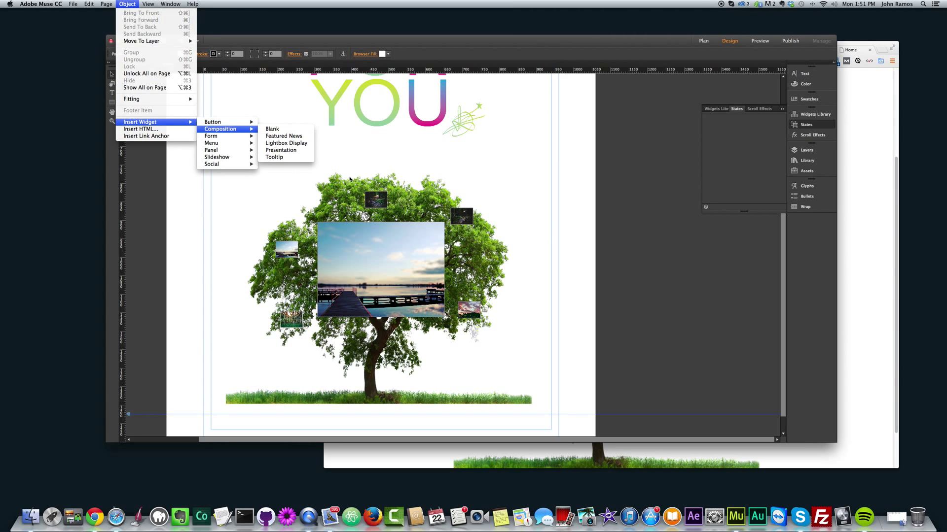
pyautogui.click(604, 293)
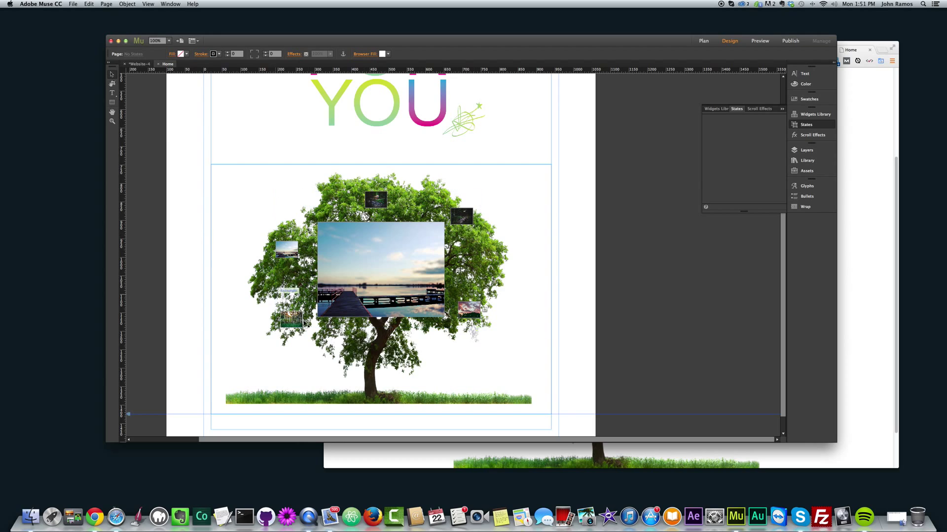